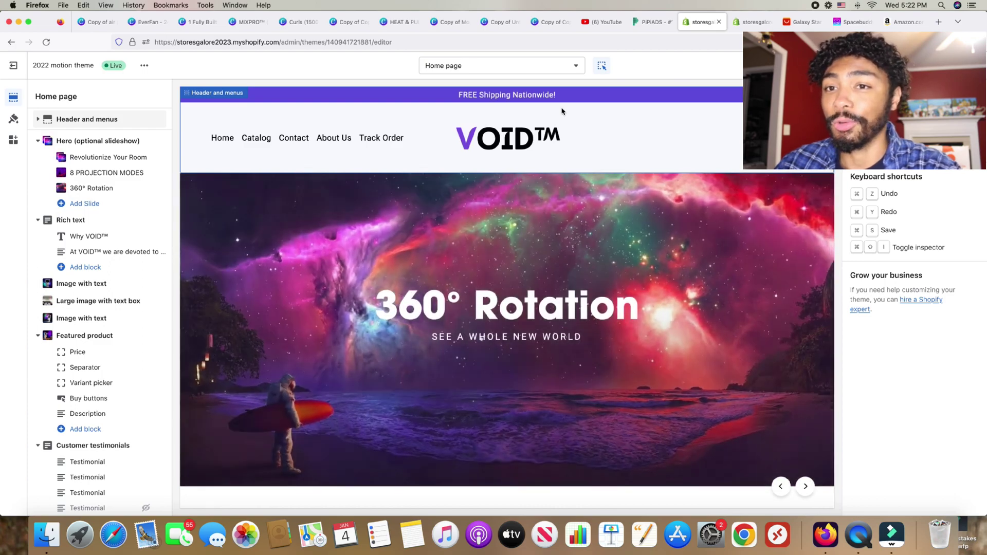
Select the header section and review the home page's logo, slideshow, Why VOID text and image-with-text sections.
left_click(511, 149)
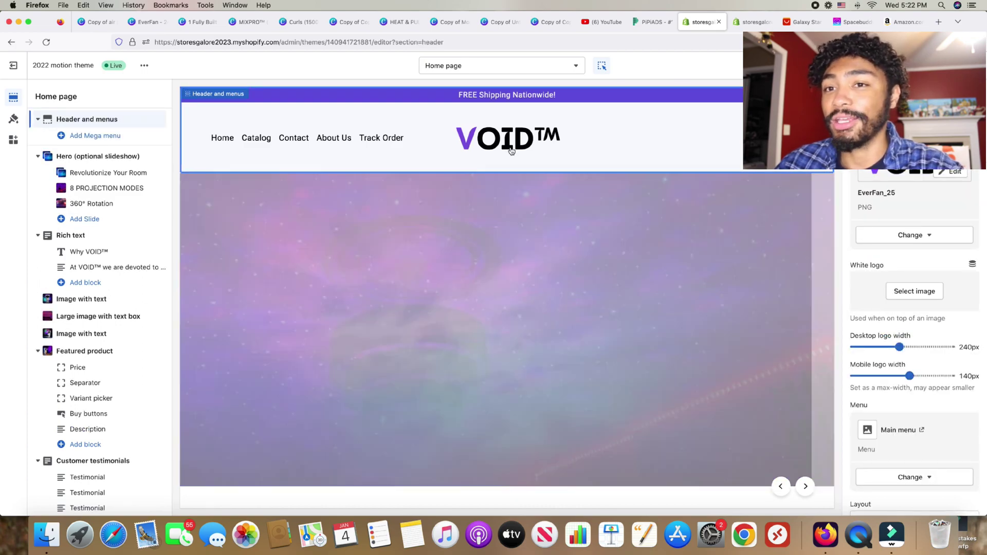
scroll(510, 148, "down", 3)
scroll(511, 148, "down", 10)
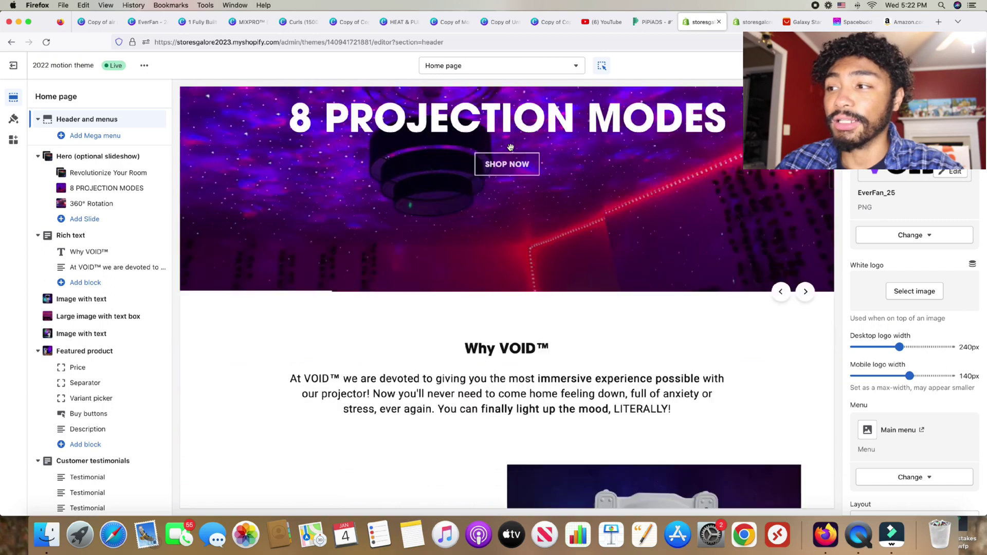
scroll(591, 198, "up", 2)
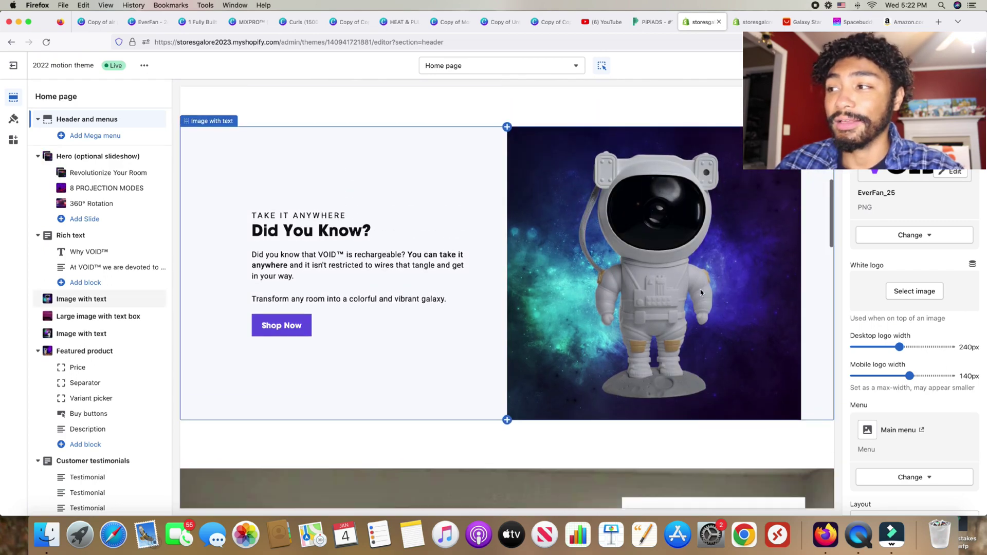
scroll(703, 294, "up", 10)
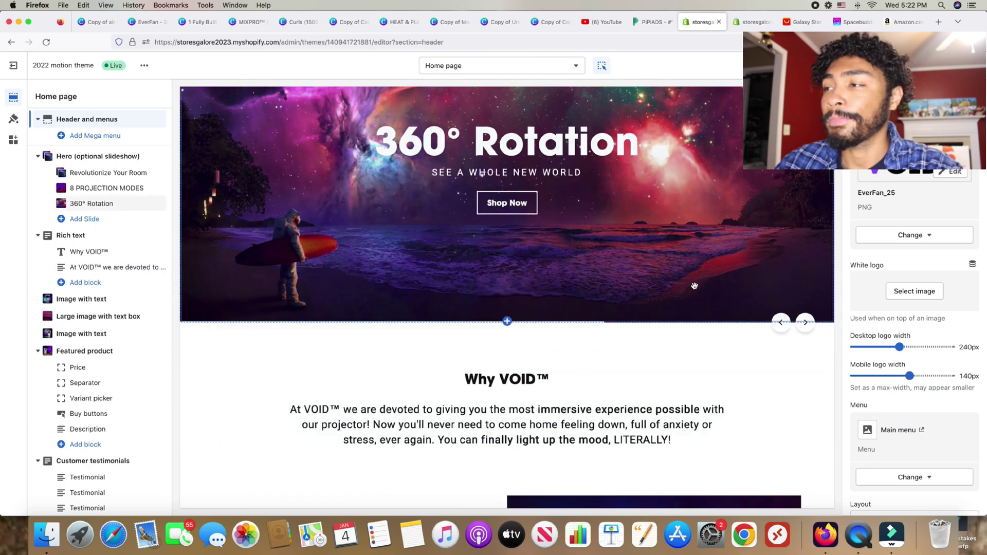
scroll(694, 286, "up", 2)
scroll(694, 287, "down", 10)
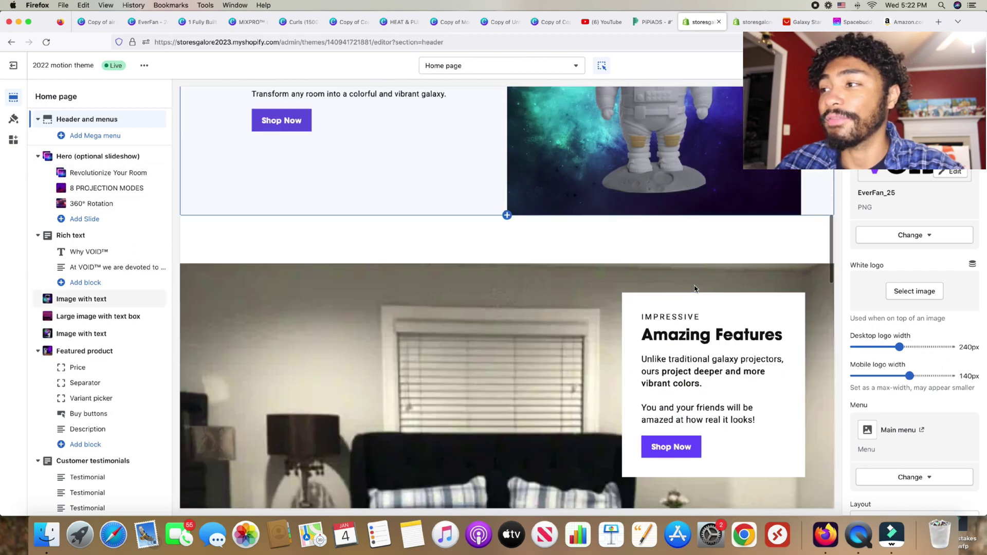
scroll(694, 285, "down", 8)
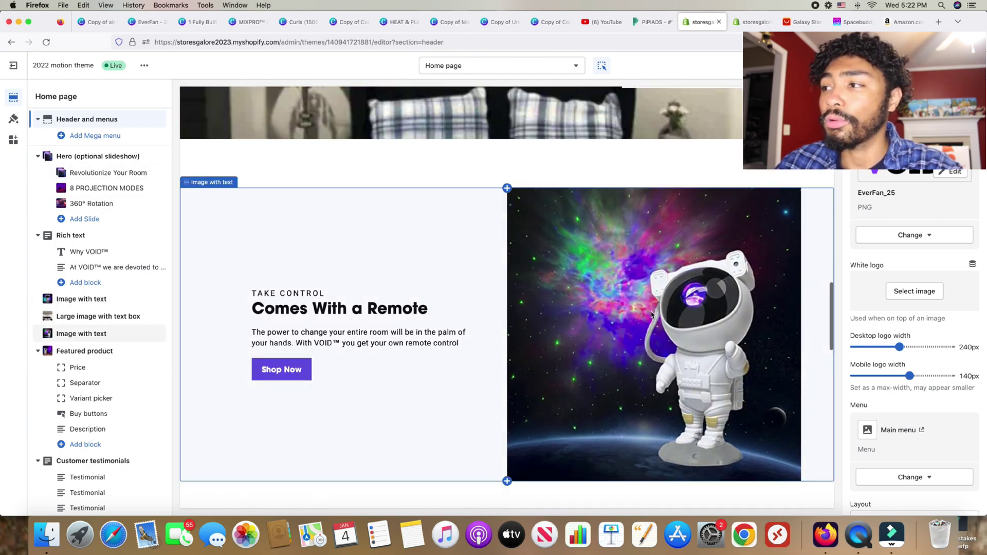
scroll(651, 315, "up", 15)
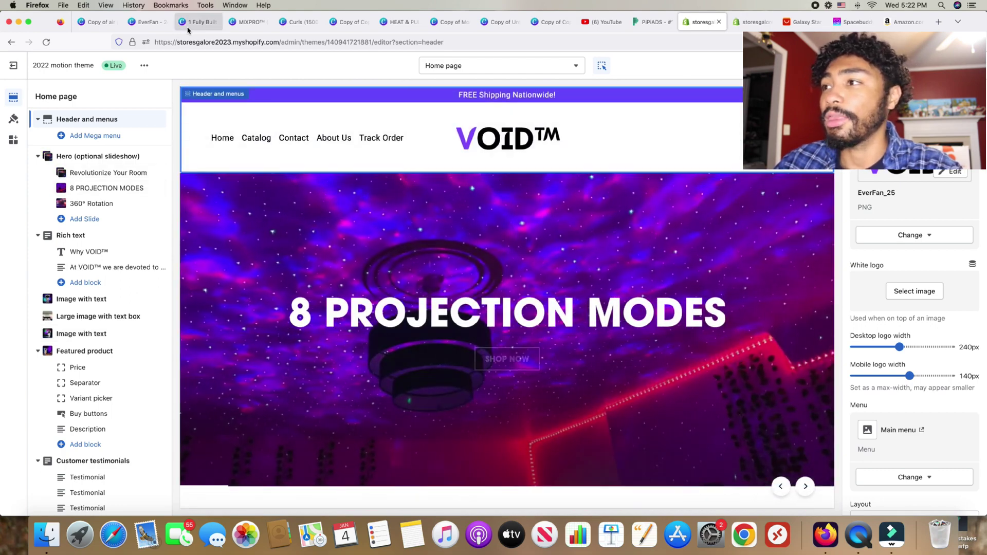
Switch to the EverFan logo design in Canva and inspect the font choices for the VOID™ text on page 1.
left_click(190, 23)
left_click(156, 24)
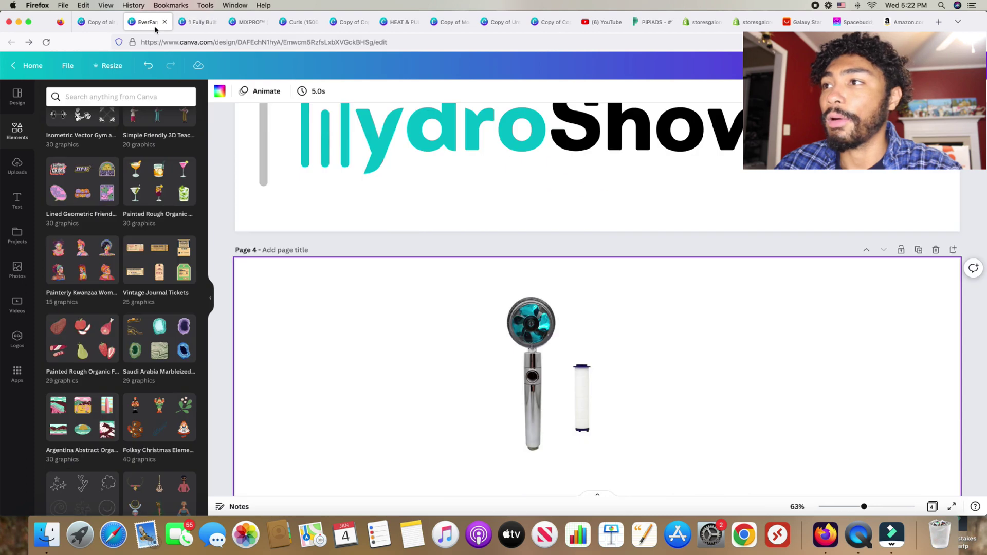
scroll(379, 182, "up", 20)
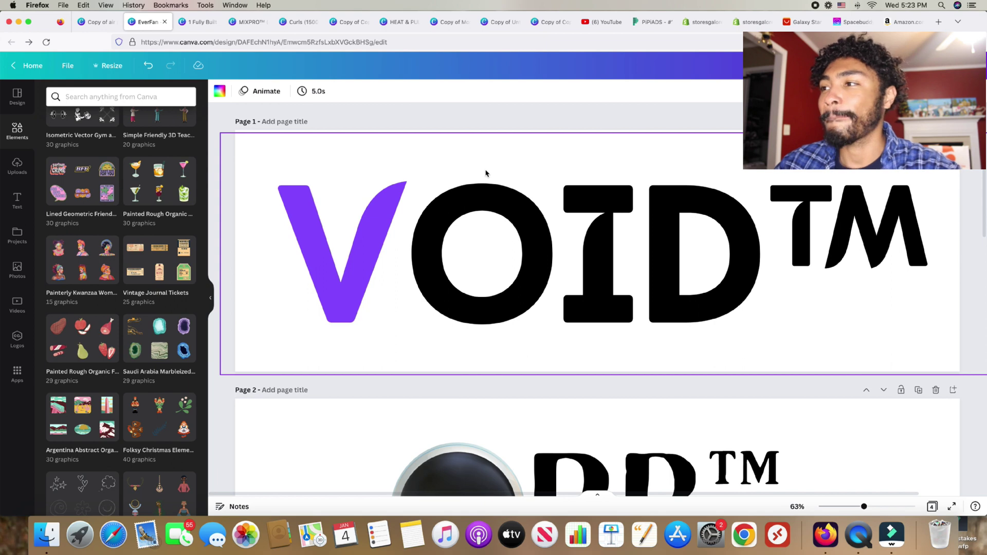
left_click(676, 222)
left_click(678, 219)
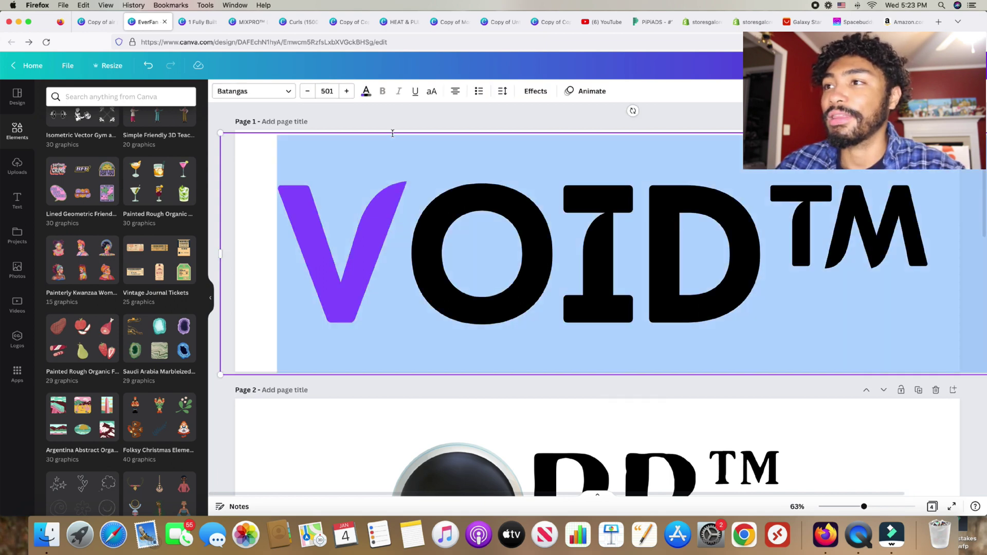
left_click(268, 94)
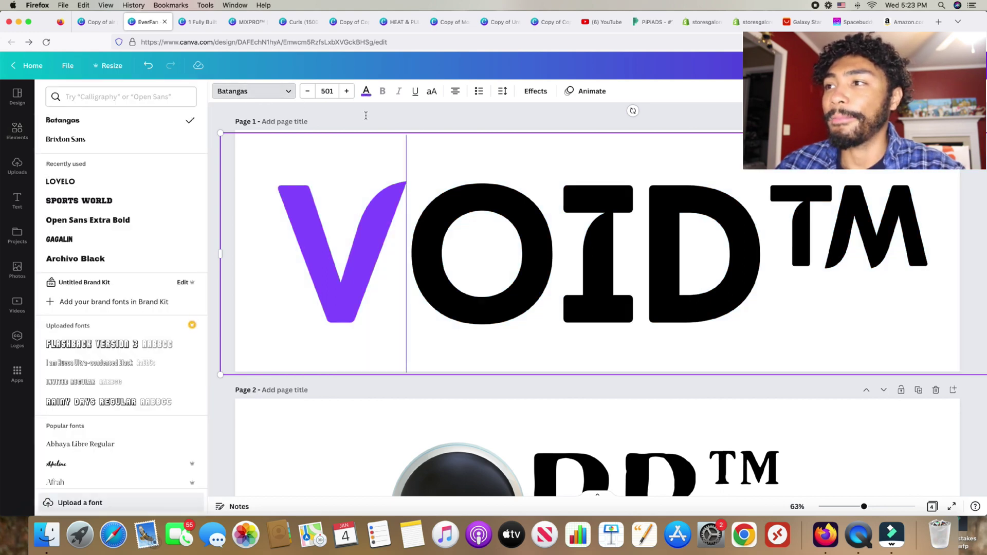
key("Escape")
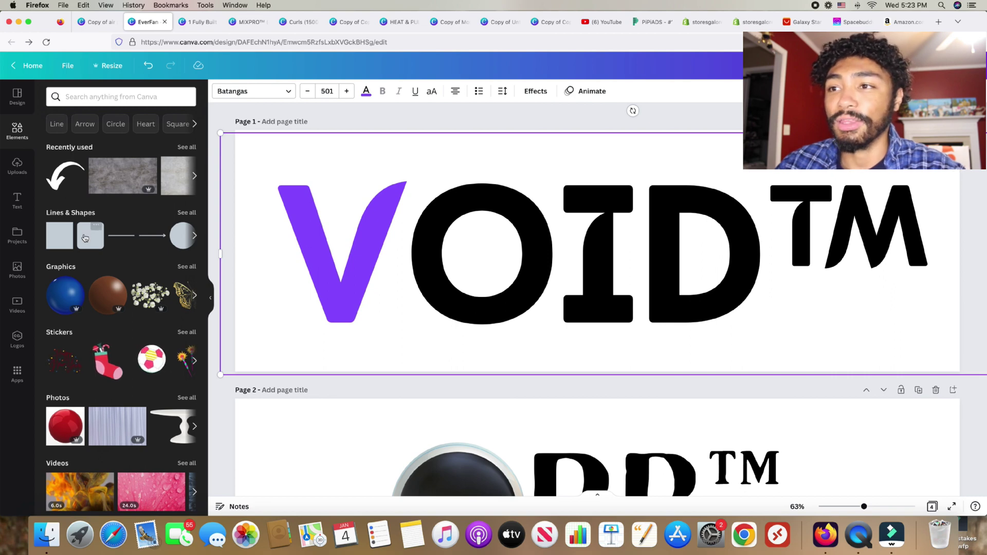
scroll(85, 238, "down", 2)
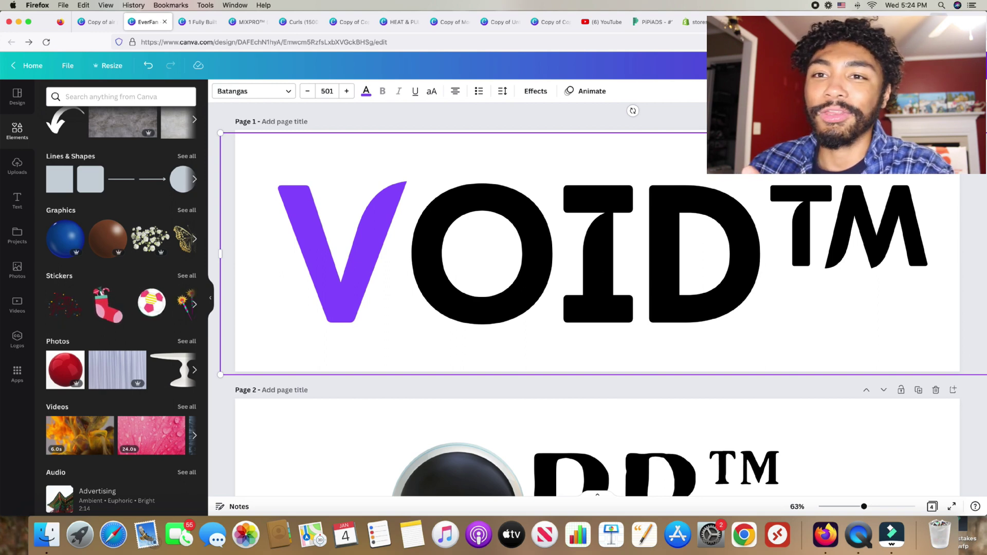
Search the web for "looka brand name generator" in a new tab and open Looka's Business Name Generator.
key("super+t")
type("looka")
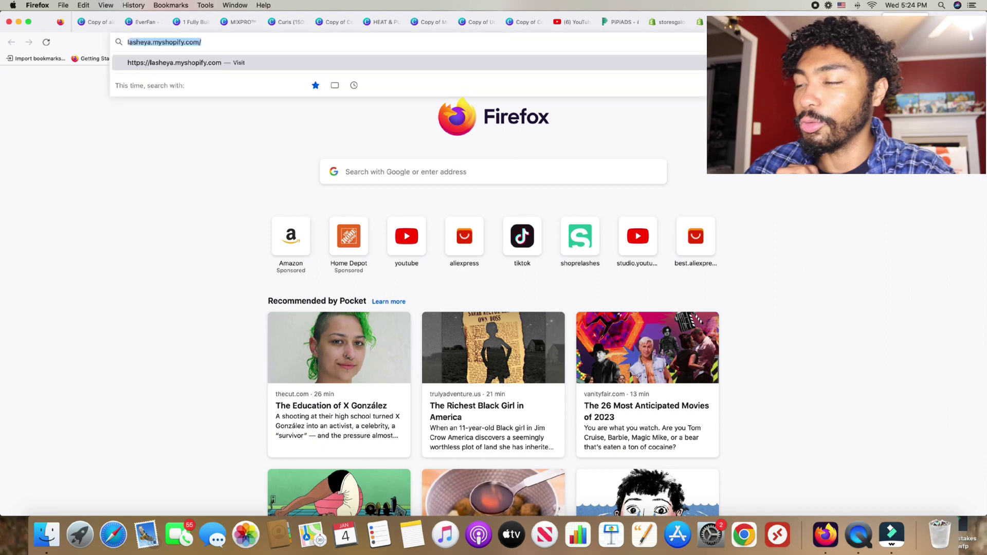
left_click(178, 80)
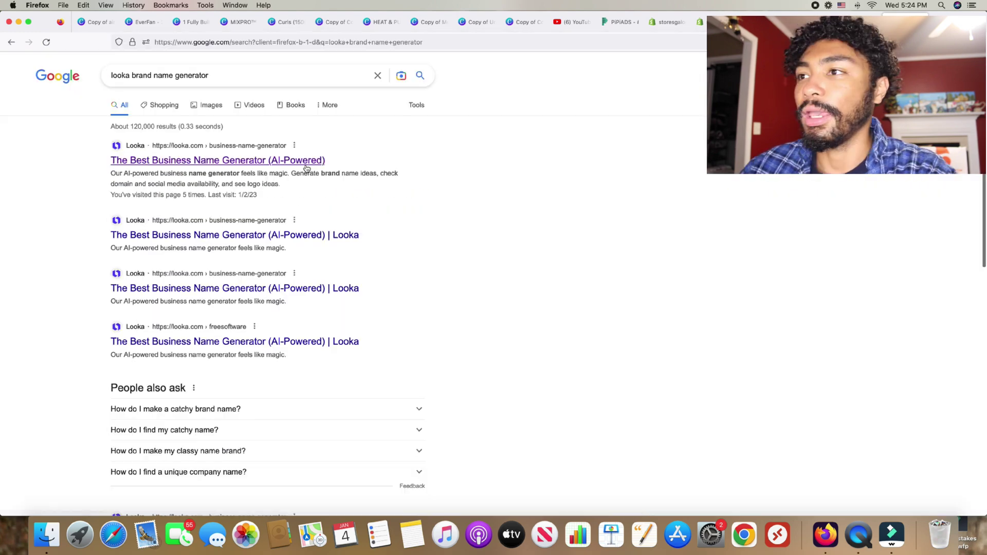
left_click(308, 167)
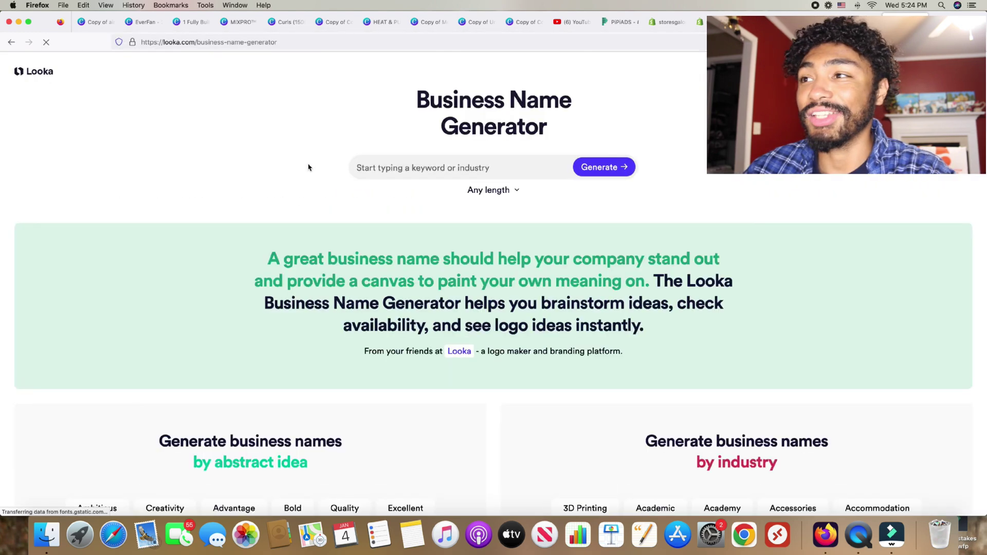
Generate business name ideas from the keywords "space galaxy nebula".
left_click(410, 170)
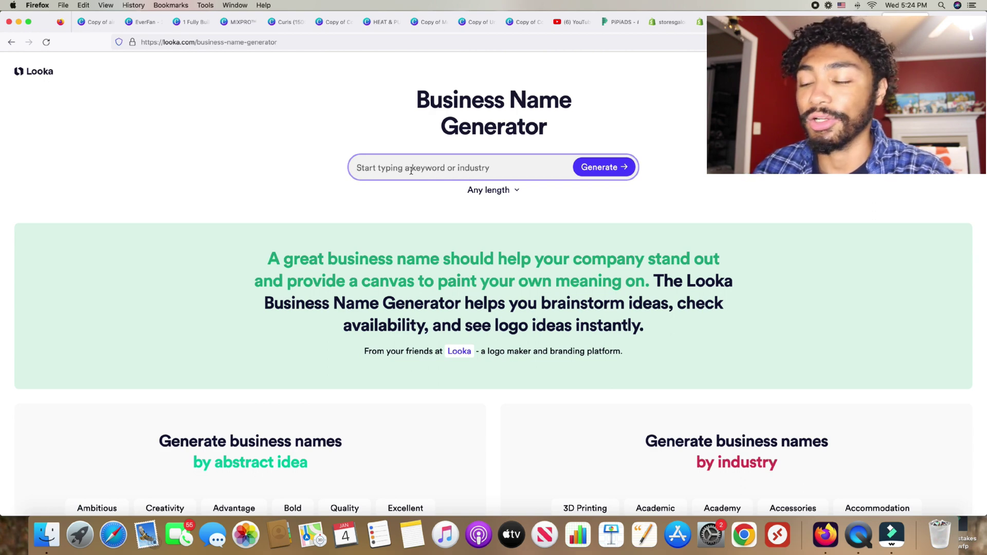
type("space galaxy nebula")
left_click(587, 173)
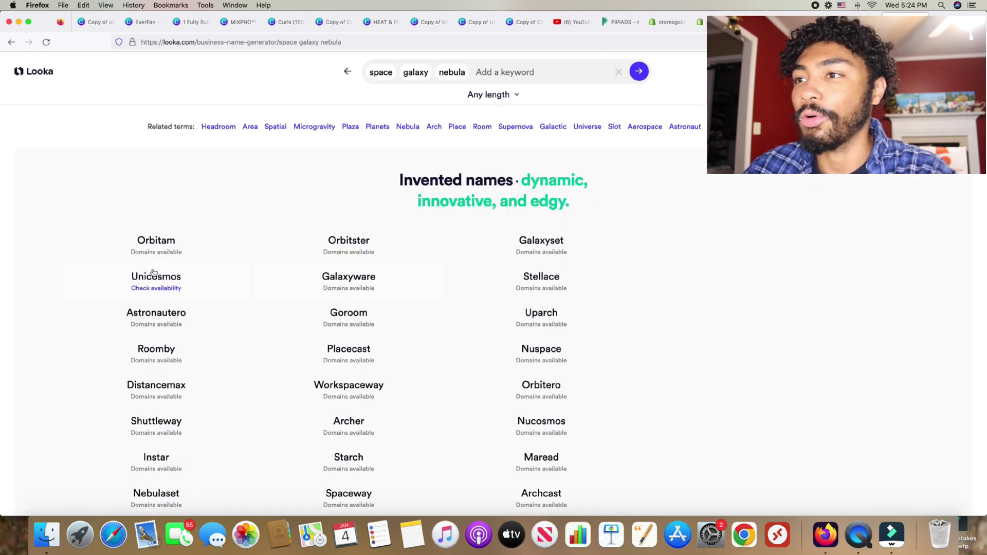
Look through the invented and compound name suggestions for a suitable brand name.
scroll(190, 264, "down", 3)
scroll(191, 263, "down", 10)
scroll(190, 262, "up", 15)
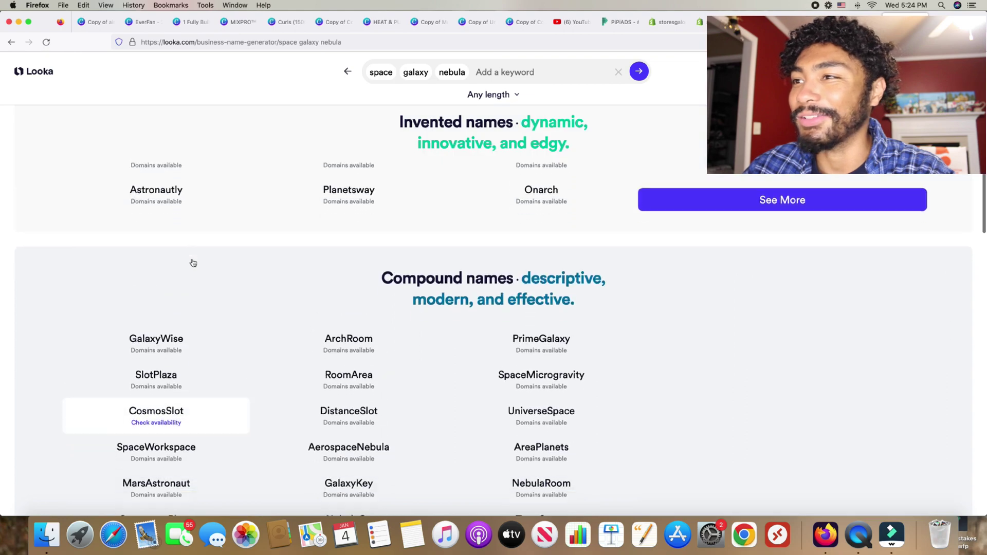
scroll(339, 260, "down", 3)
scroll(341, 258, "up", 1)
scroll(342, 253, "down", 5)
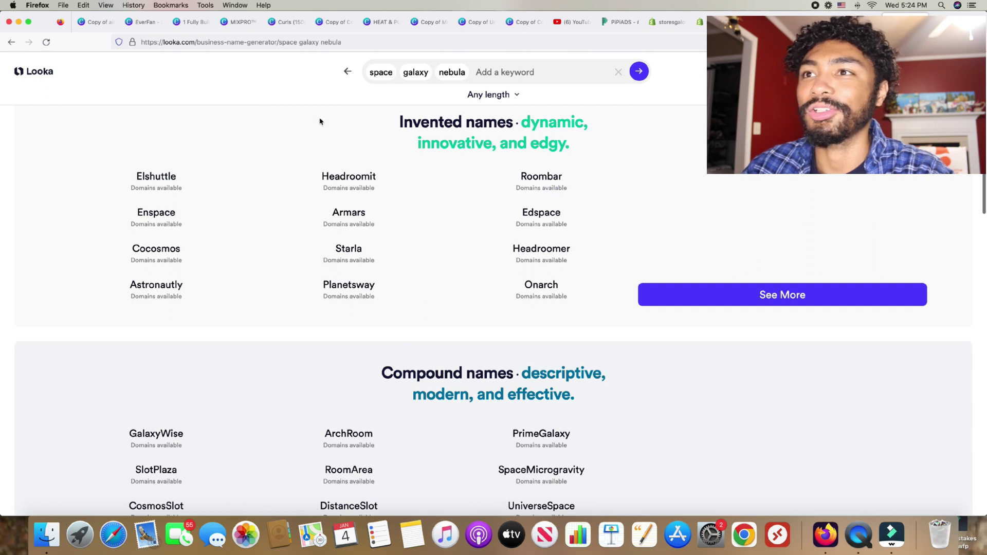
scroll(317, 121, "up", 5)
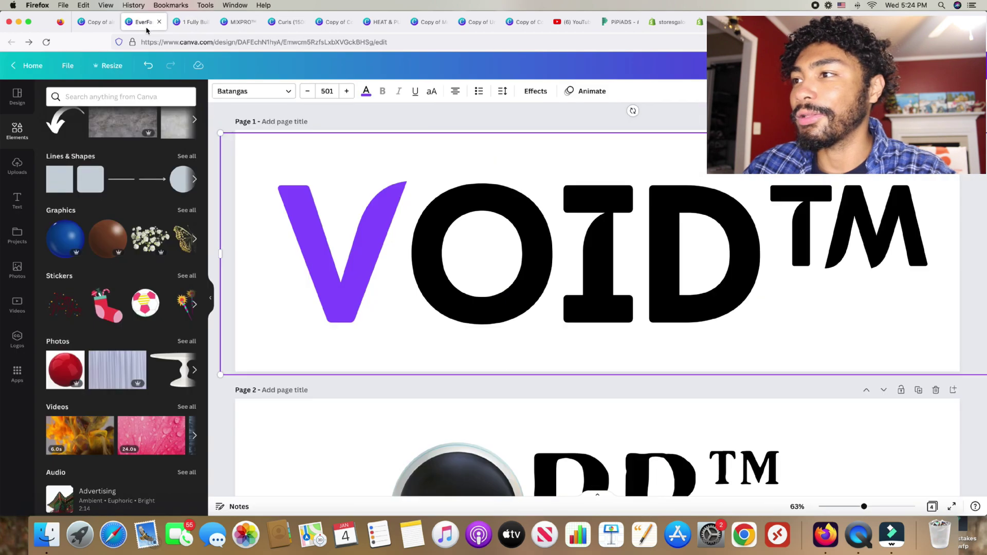
Switch back to the Canva logo design and review the ORB™ and HydroShower™ logos on its other pages.
scroll(464, 263, "down", 6)
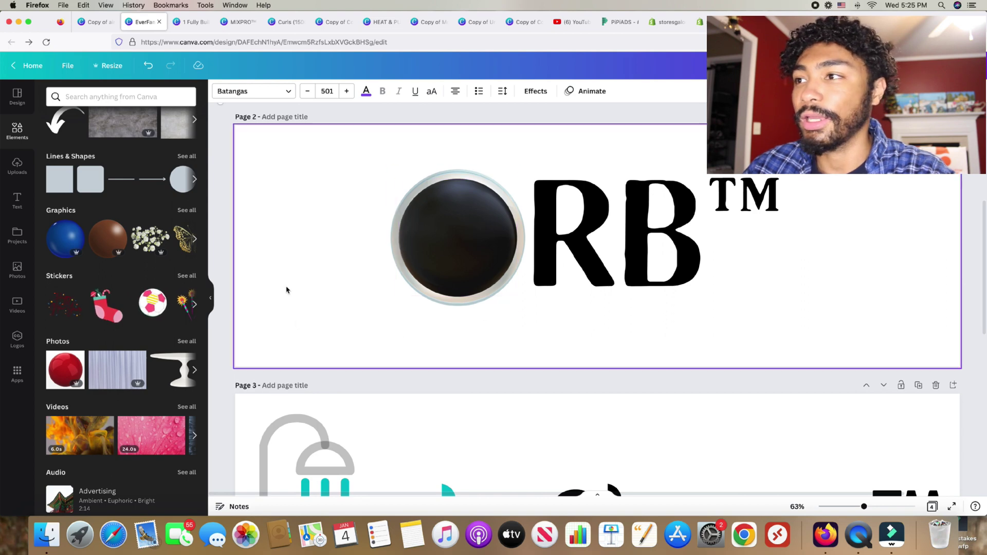
scroll(296, 286, "down", 6)
scroll(557, 293, "down", 3)
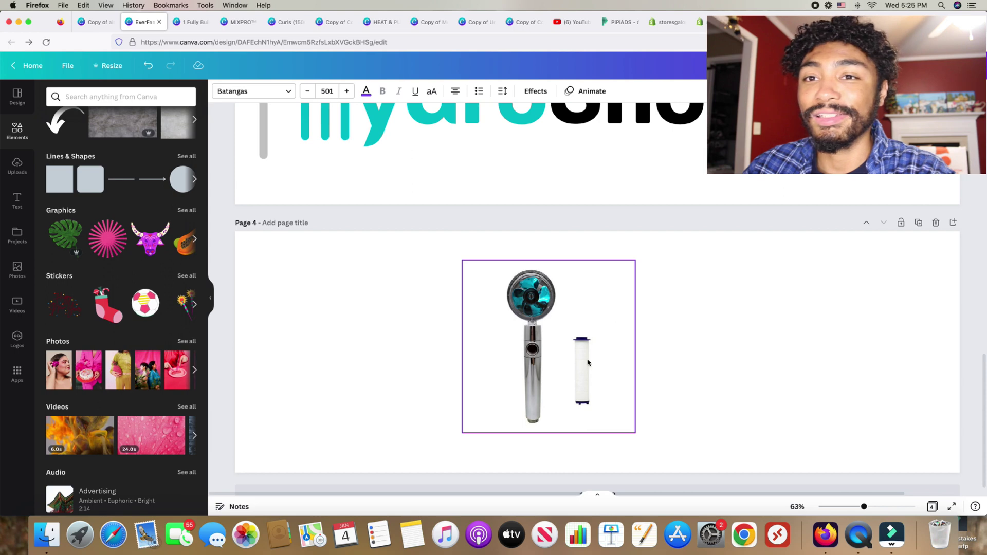
scroll(590, 362, "up", 3)
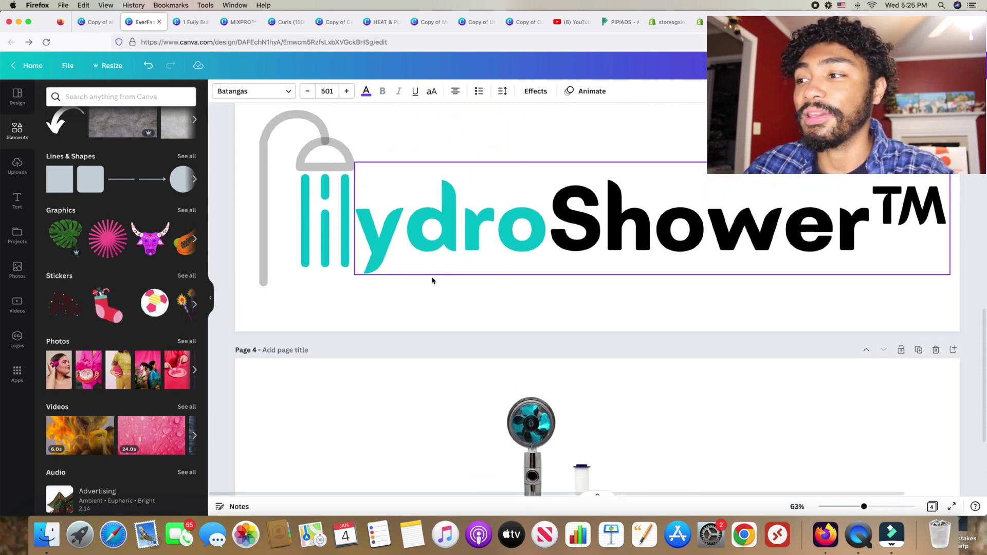
scroll(591, 380, "down", 2)
scroll(496, 210, "up", 8)
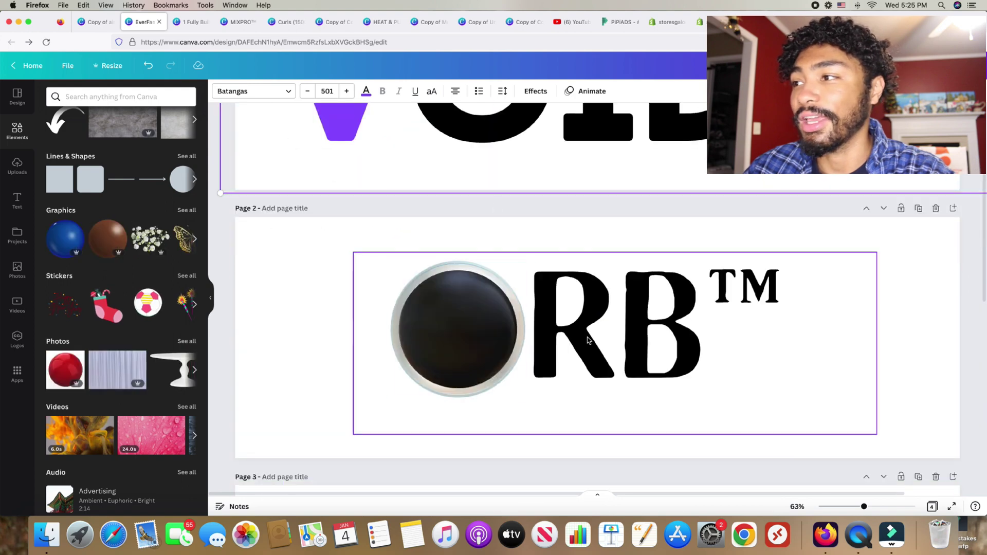
Switch to the product image design and examine how the ORB™ and VOID™ logos are placed on the product photos.
key("ctrl+Tab")
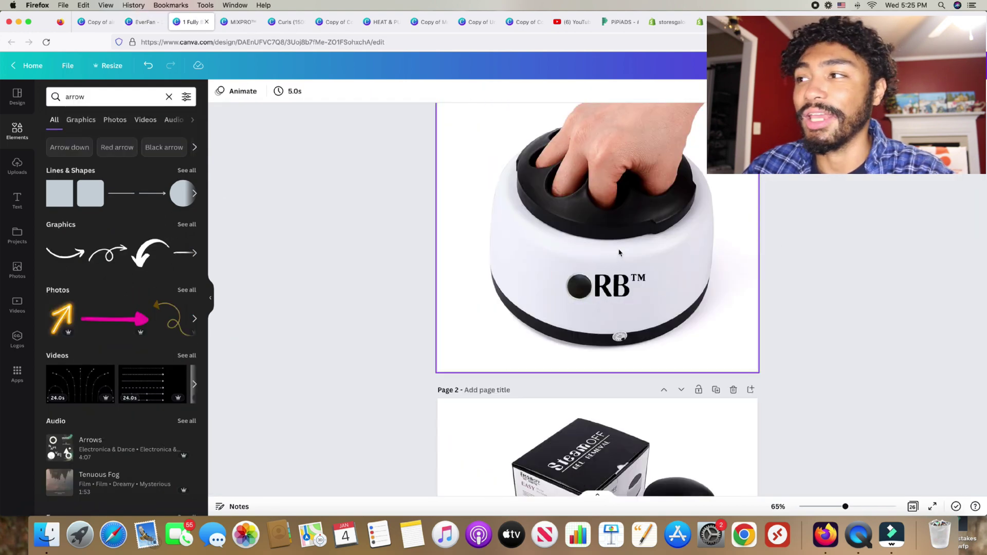
scroll(529, 338, "down", 5)
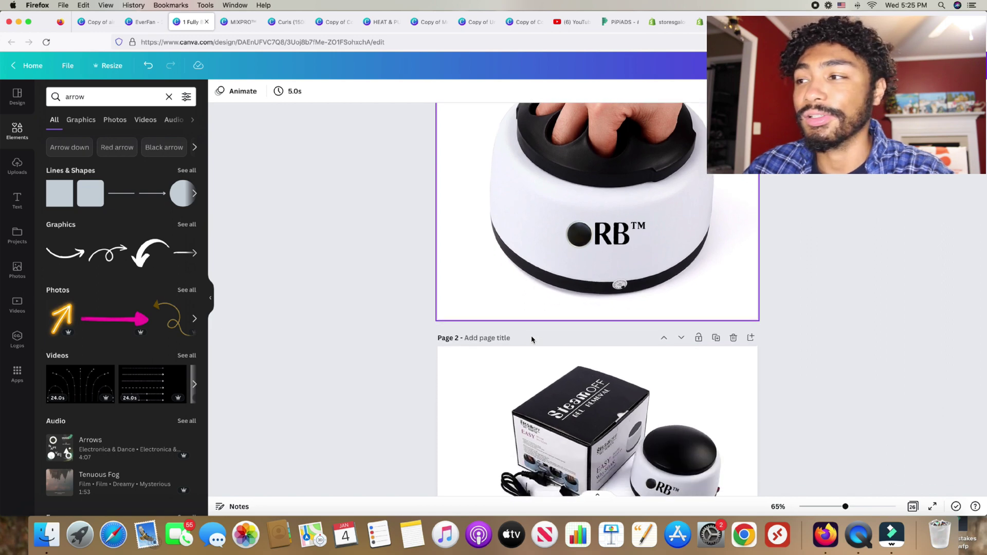
scroll(671, 265, "down", 6)
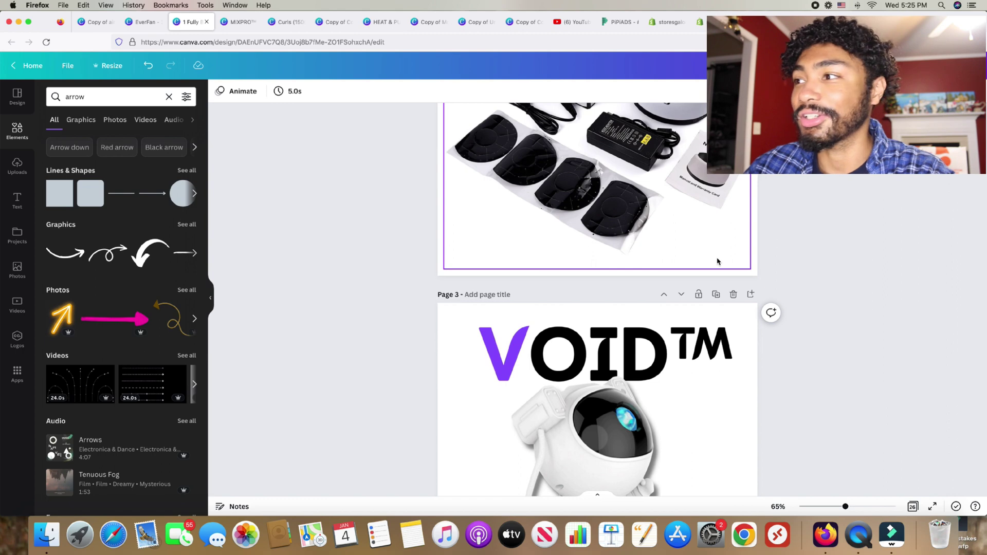
scroll(718, 261, "up", 3)
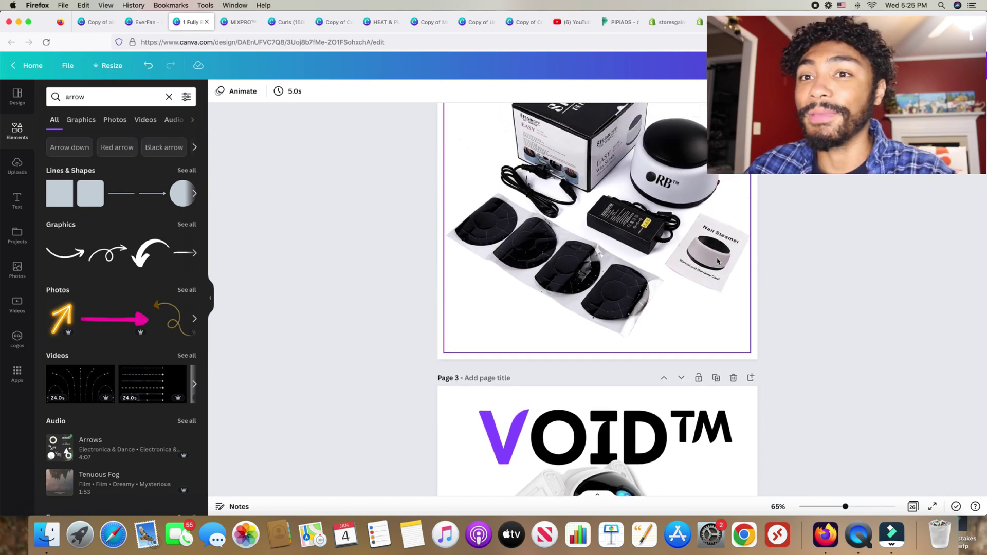
scroll(715, 261, "down", 7)
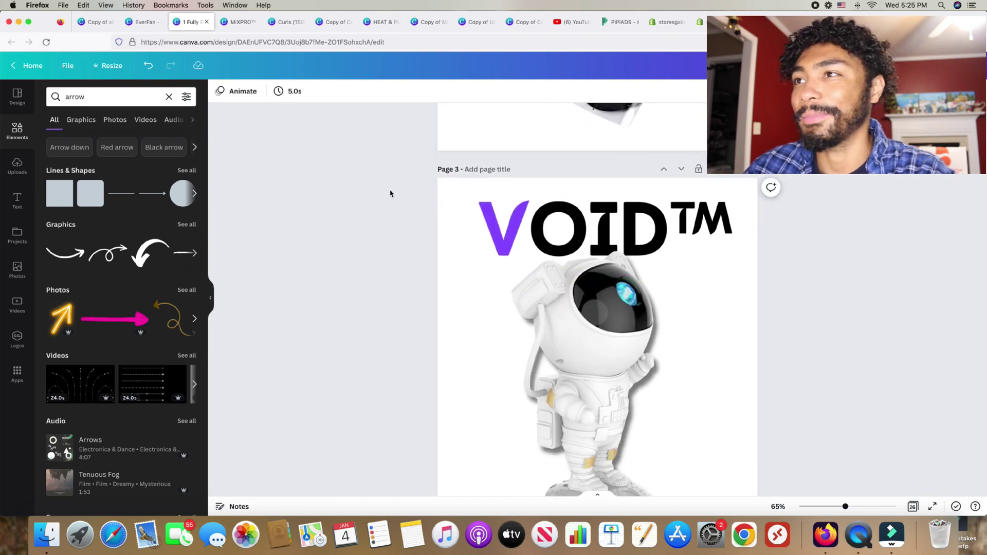
Return to the VOID™ logo page, go to the Canva home page, and reopen the EverFan logo design.
left_click(144, 21)
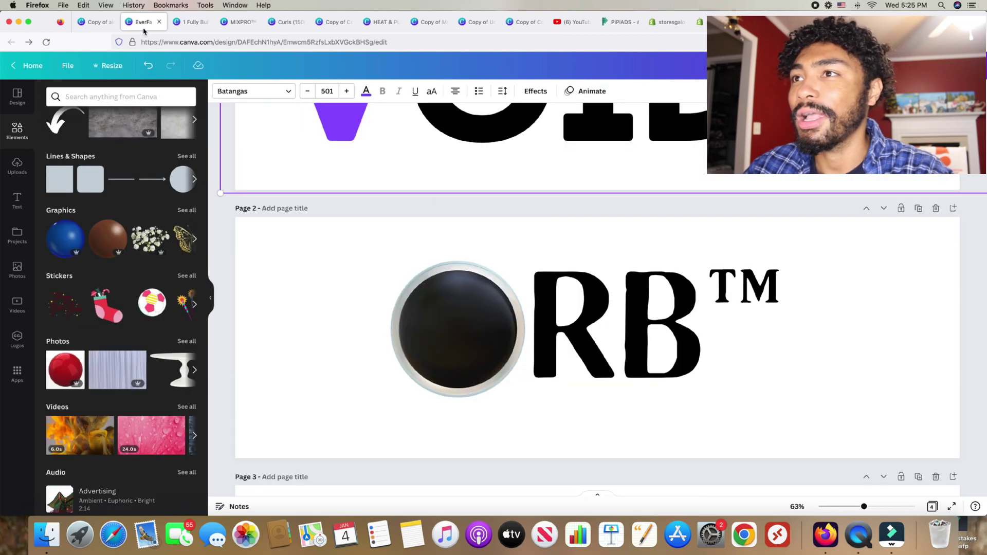
scroll(582, 197, "up", 5)
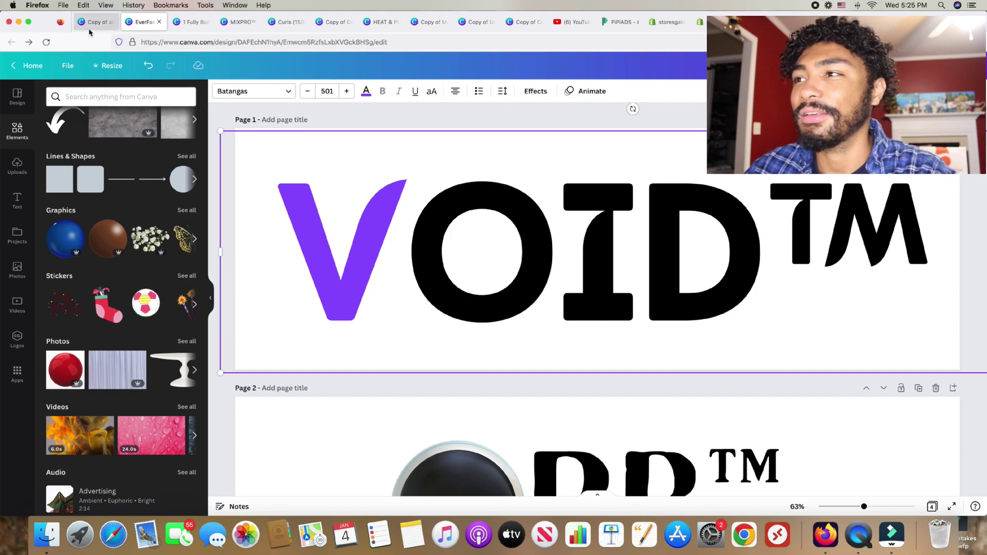
left_click(32, 65)
left_click(188, 305)
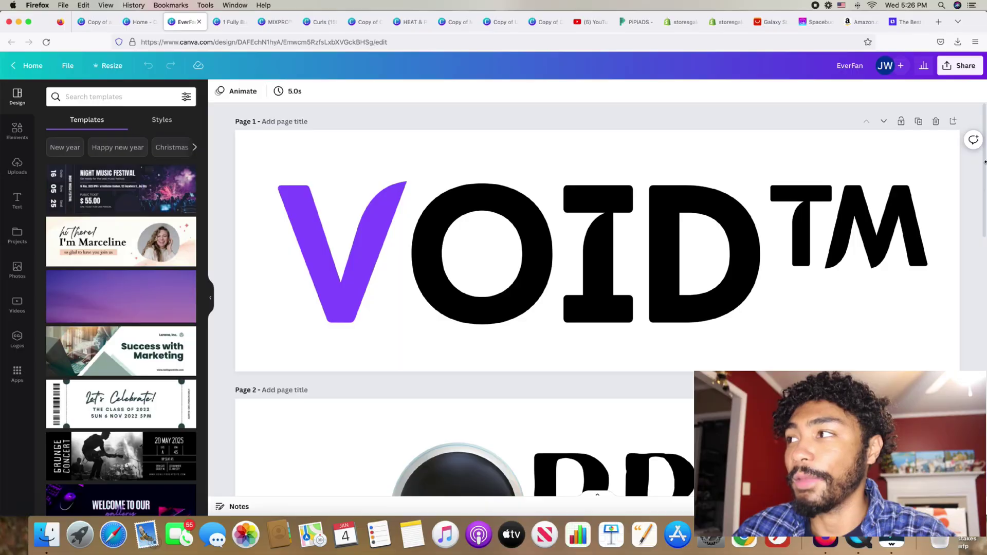
Open the logo design's PNG download settings and switch the transparent background option on and back off.
left_click(958, 70)
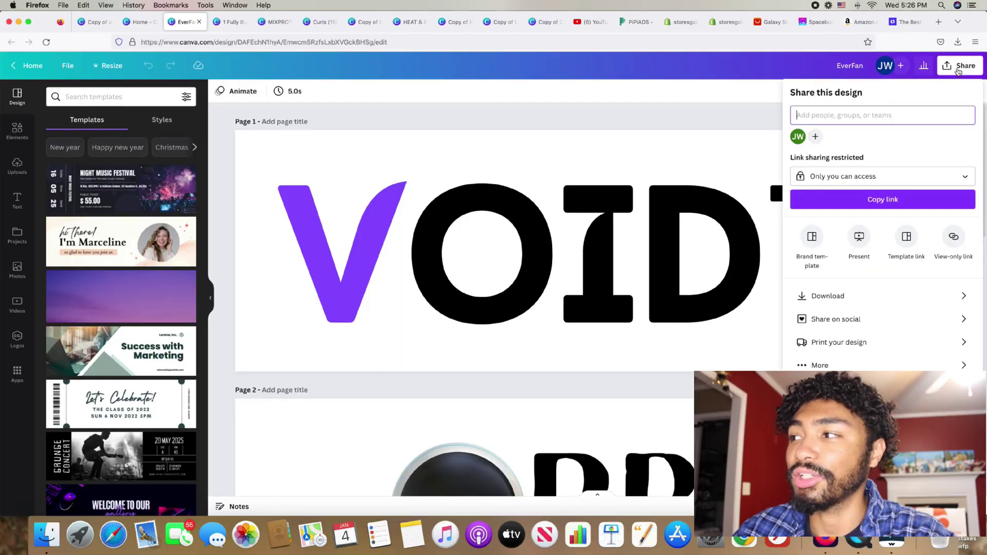
left_click(831, 296)
left_click(802, 192)
left_click(801, 191)
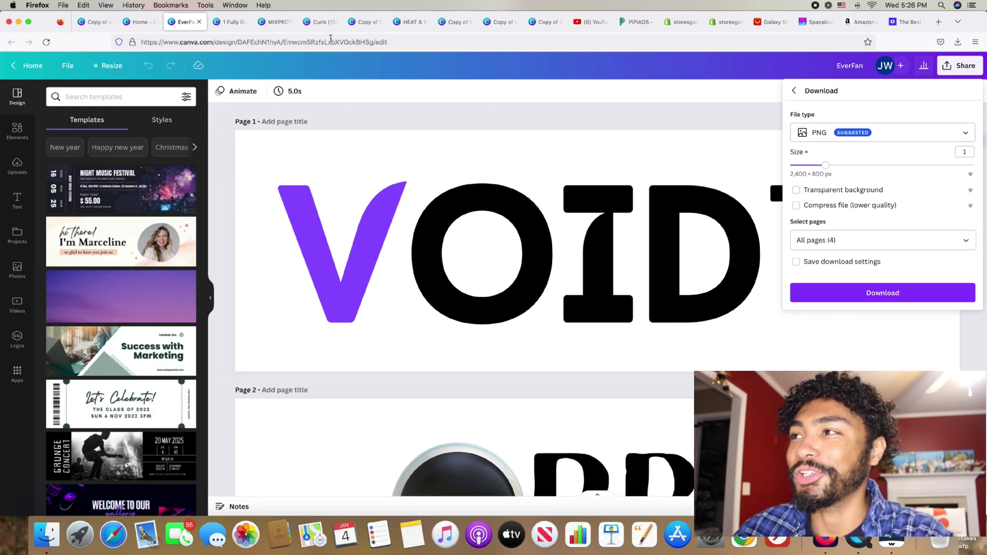
Switch to the Shopify theme editor and set the header's desktop logo width to 260px, leaving the white logo unset.
left_click(679, 22)
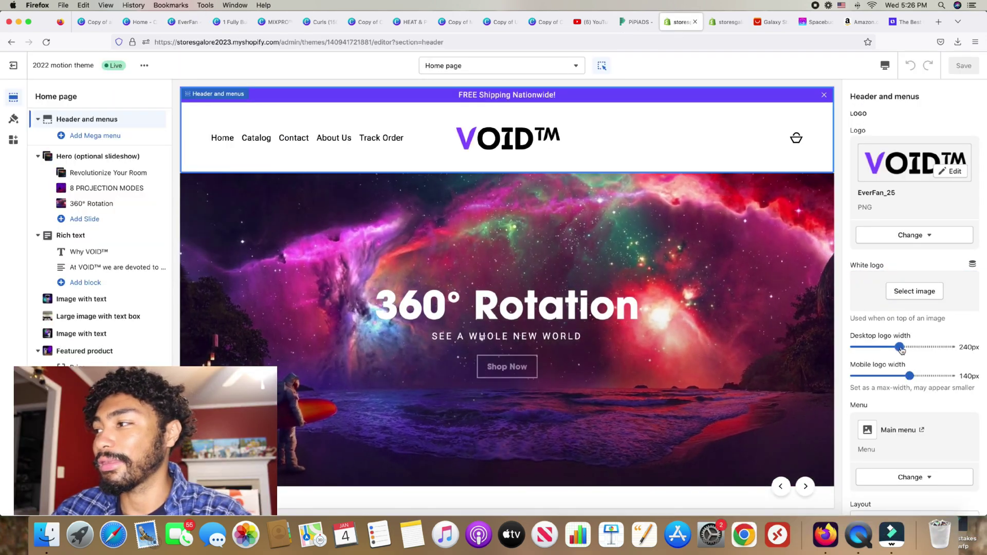
left_click_drag(901, 349, 905, 348)
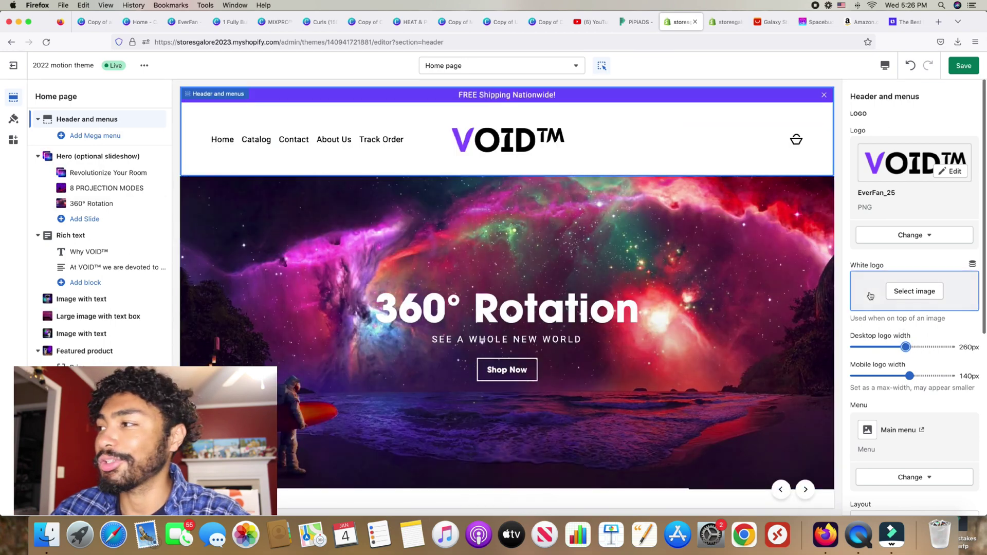
left_click(903, 290)
key("Escape")
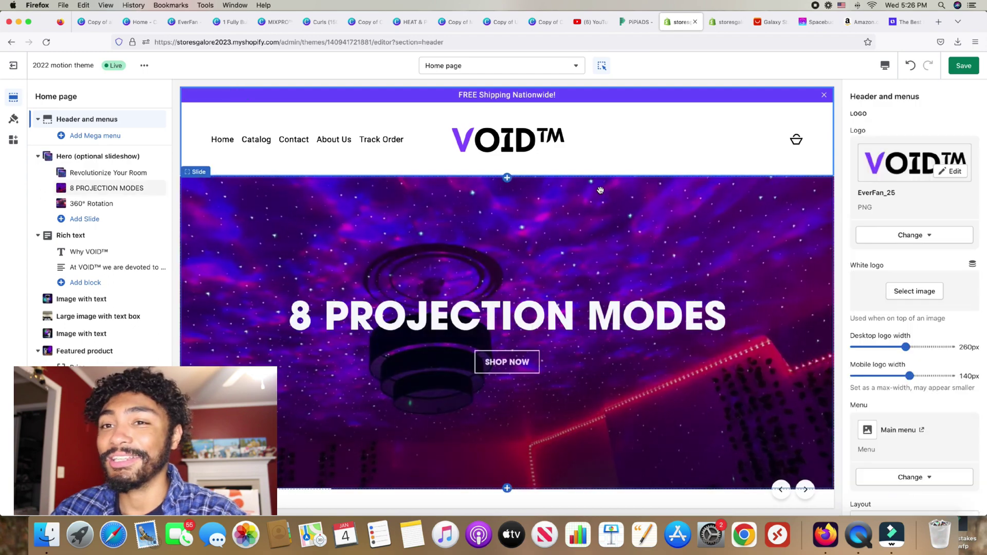
Examine the home page's hero slideshow and the settings of its "Revolutionize Your Room" and "8 PROJECTION MODES" slides.
scroll(565, 221, "down", 2)
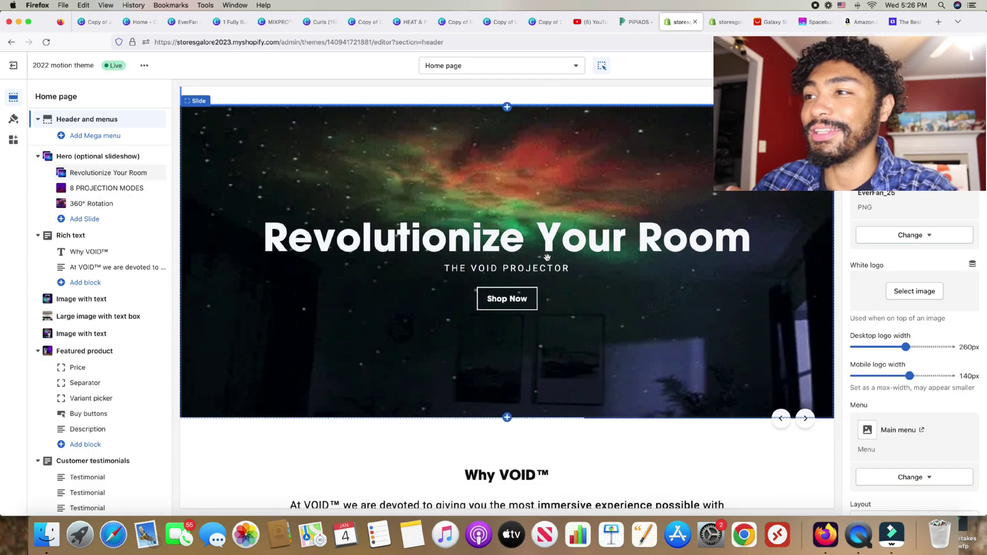
scroll(547, 257, "up", 2)
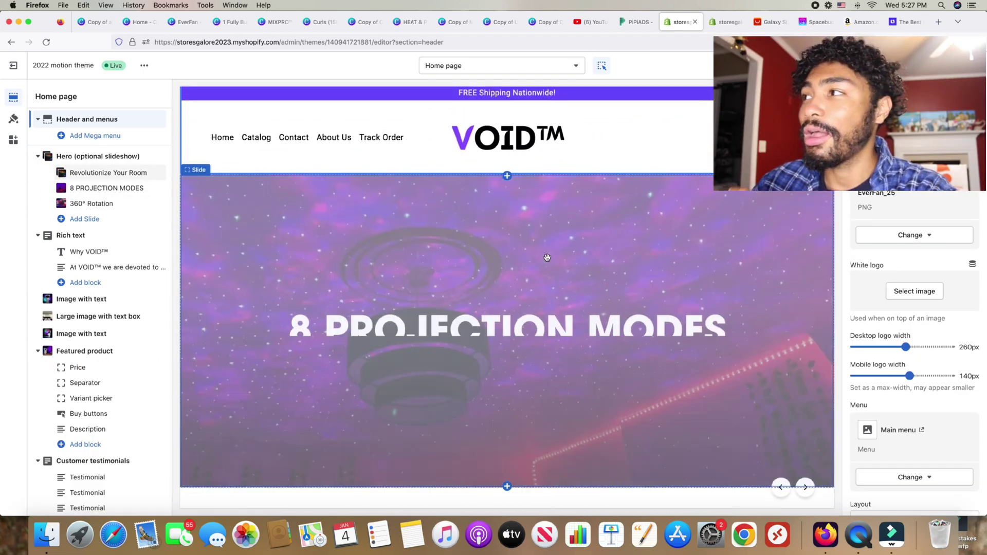
scroll(547, 257, "down", 2)
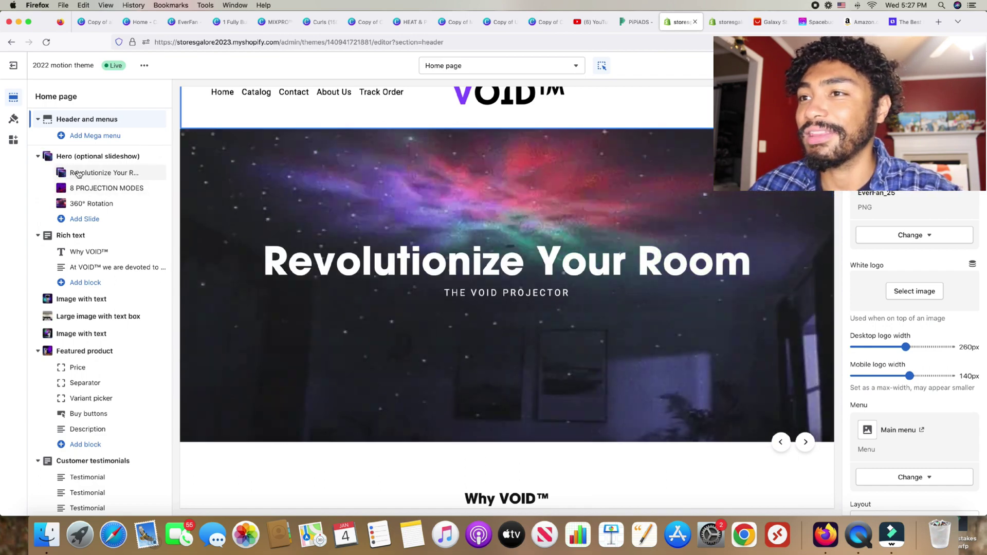
left_click(125, 177)
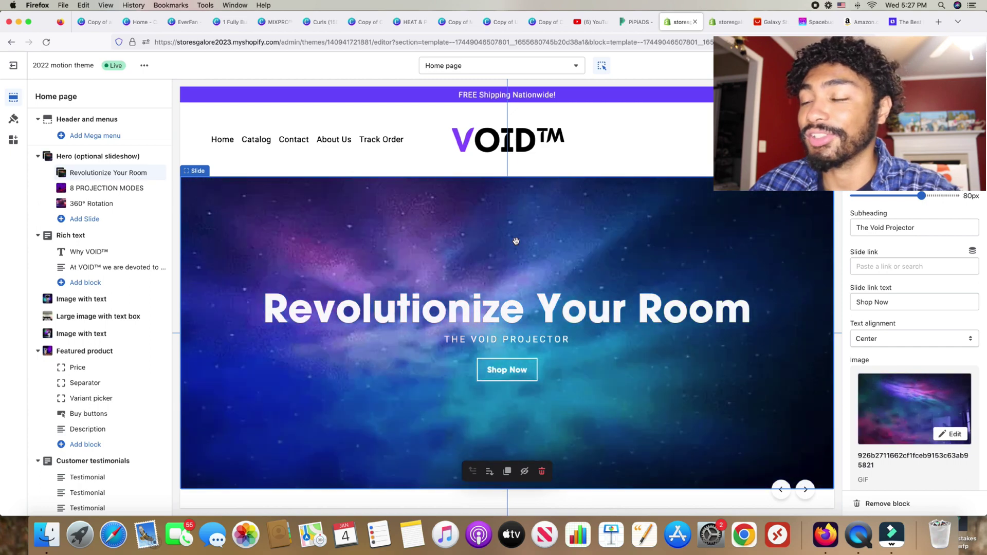
scroll(516, 241, "down", 2)
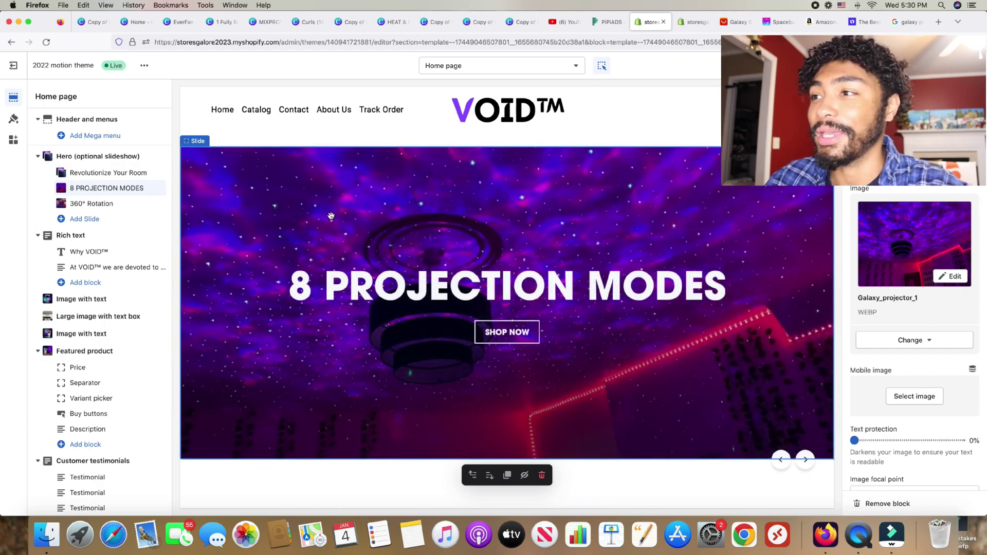
left_click(108, 173)
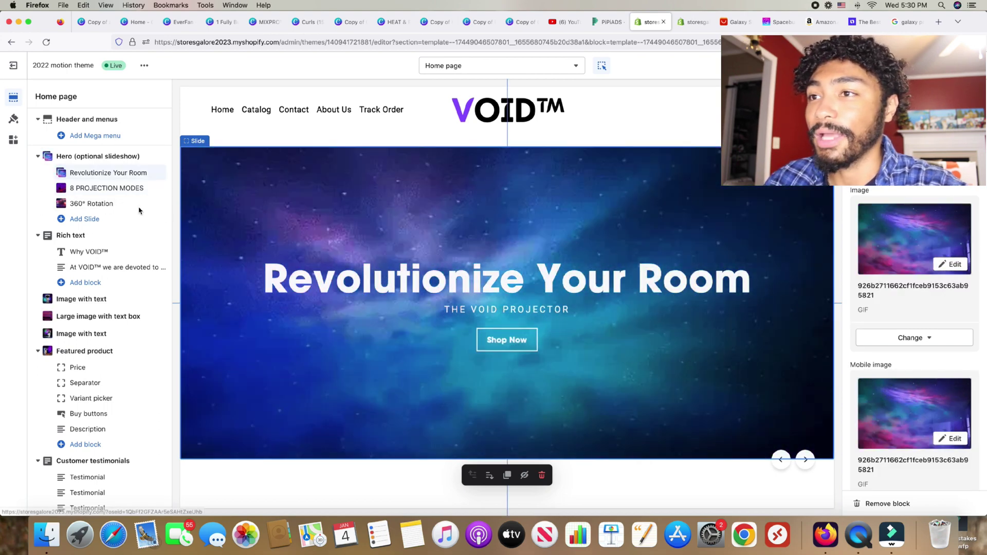
left_click(121, 189)
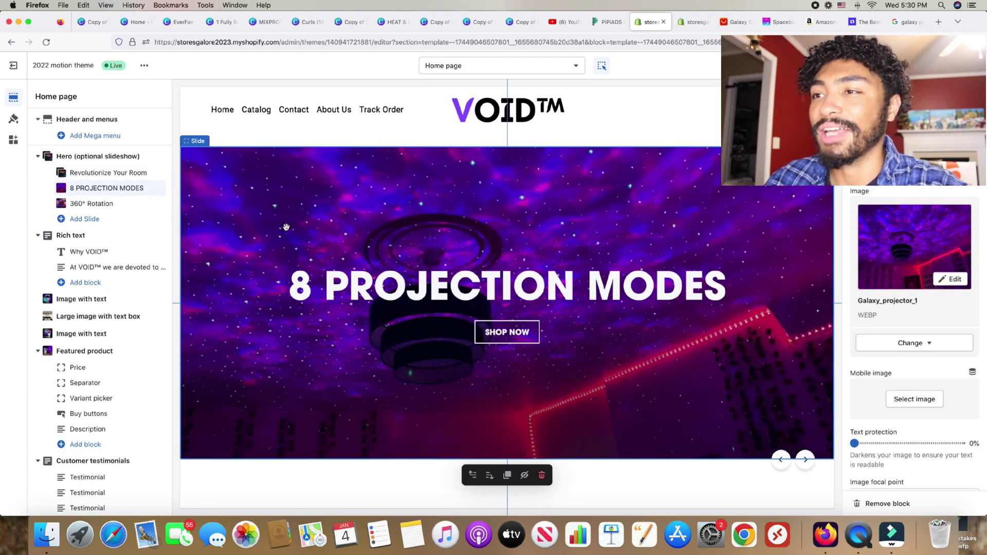
Examine the home page sections from "Why VOID™" through the image-with-text sections to the featured product The Void.
scroll(287, 226, "down", 5)
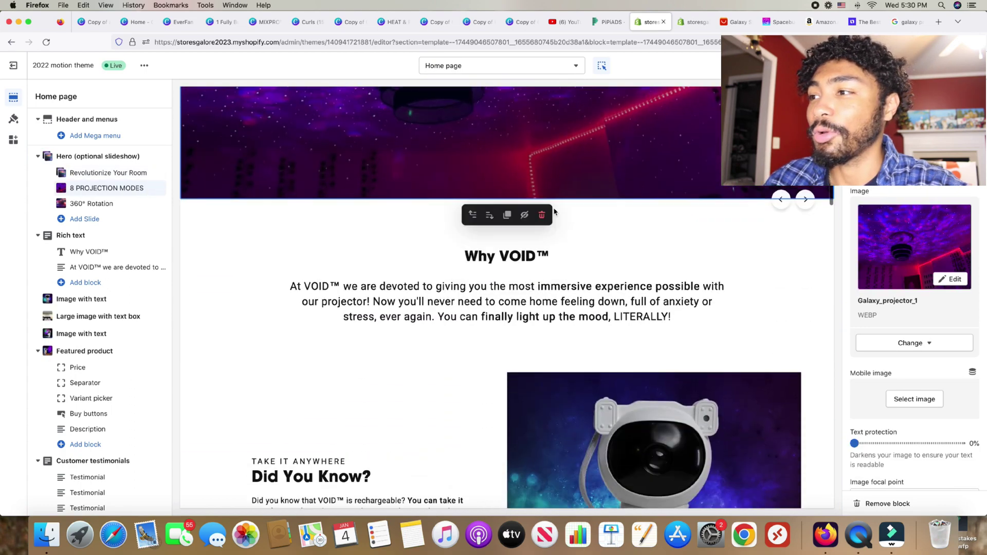
scroll(545, 288, "down", 1)
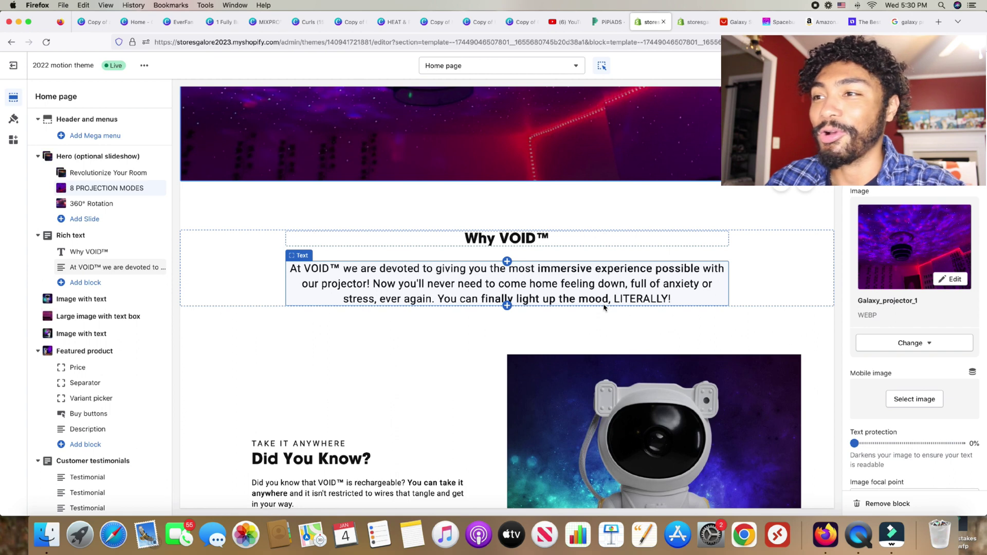
scroll(604, 307, "down", 5)
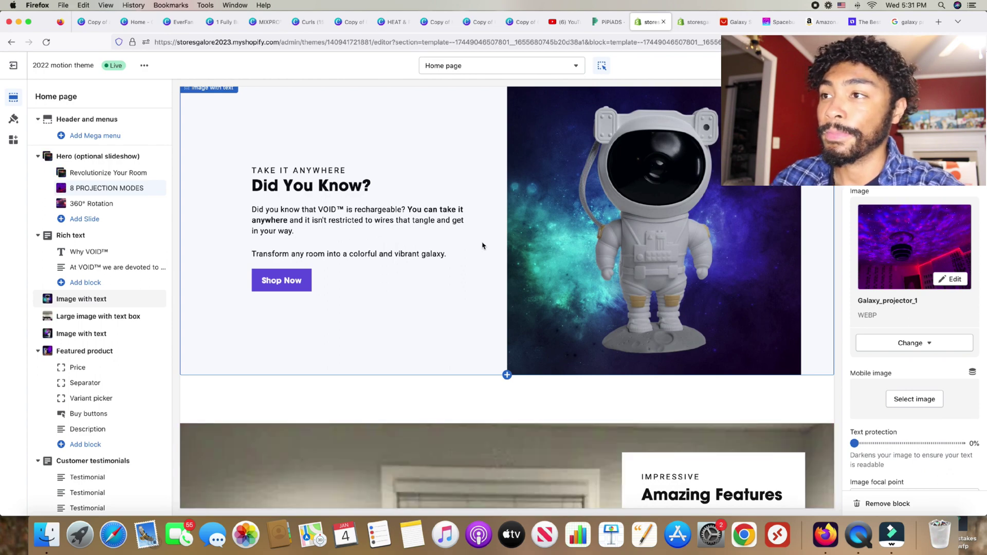
scroll(462, 242, "up", 1)
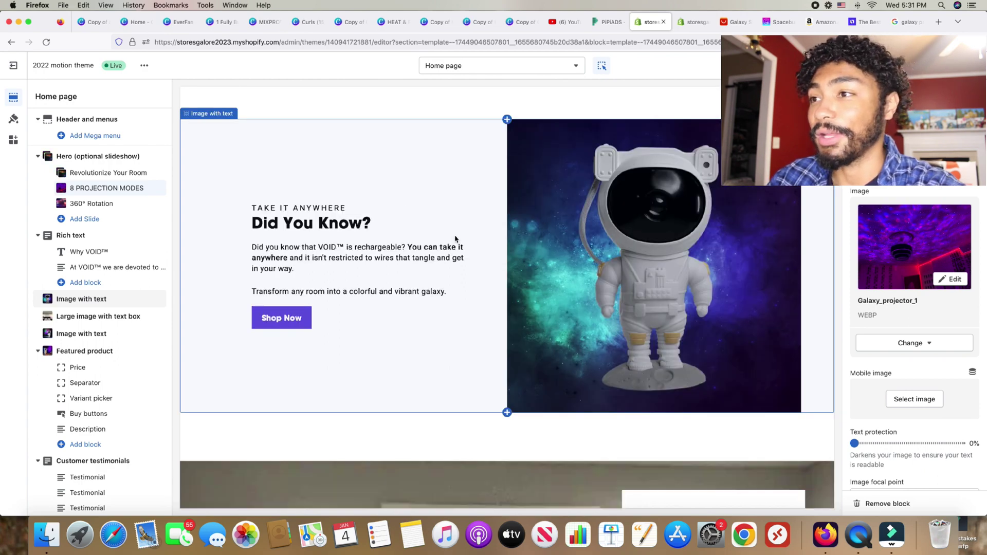
scroll(455, 238, "down", 1)
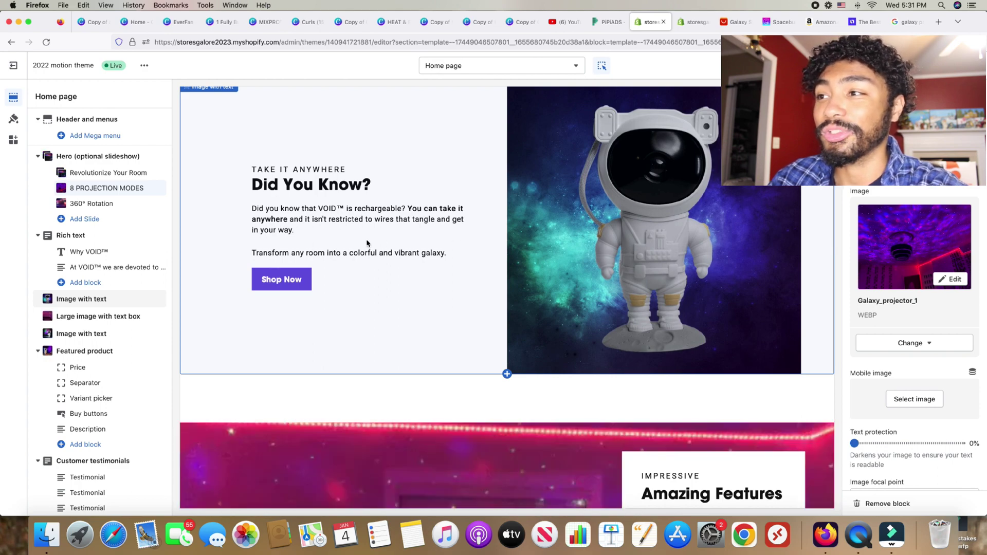
scroll(367, 243, "down", 6)
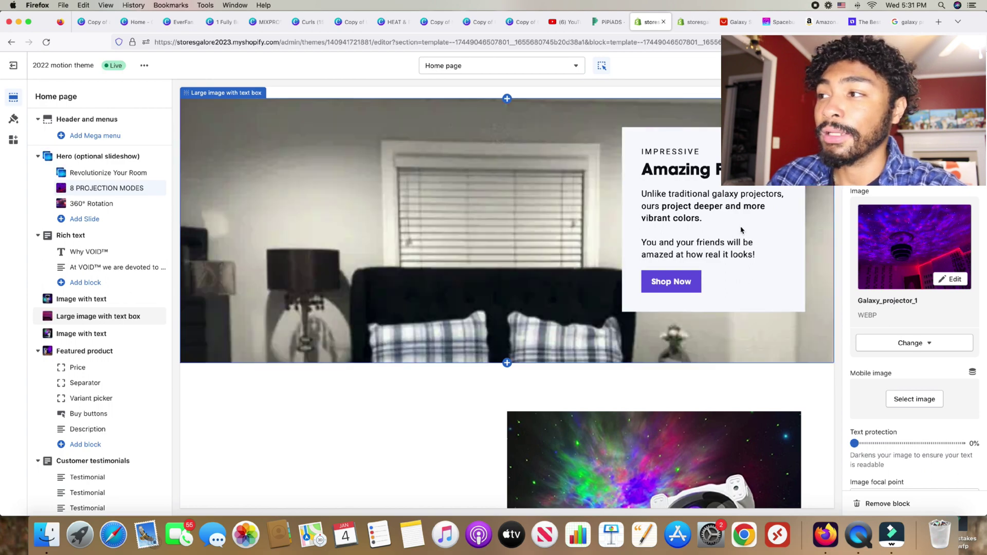
scroll(741, 230, "down", 10)
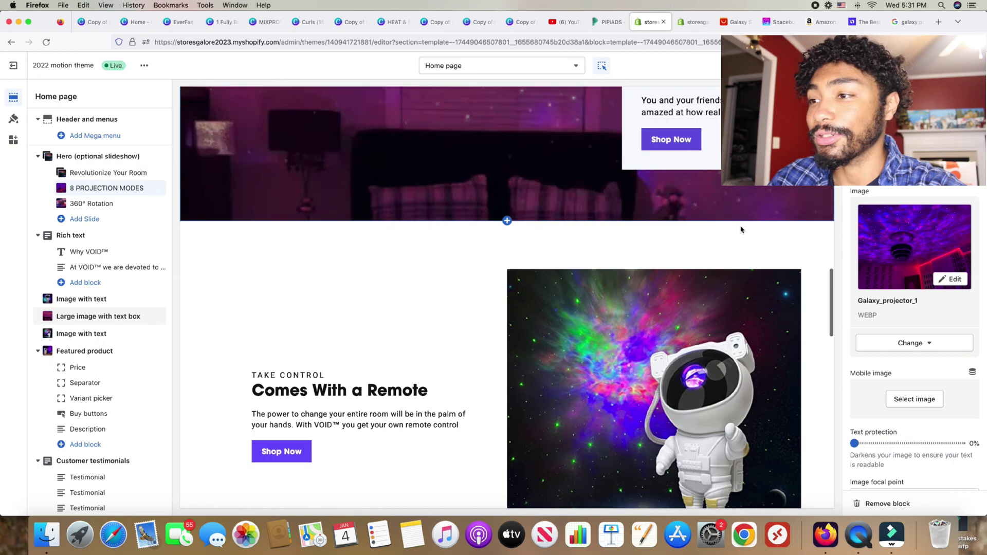
scroll(366, 194, "up", 2)
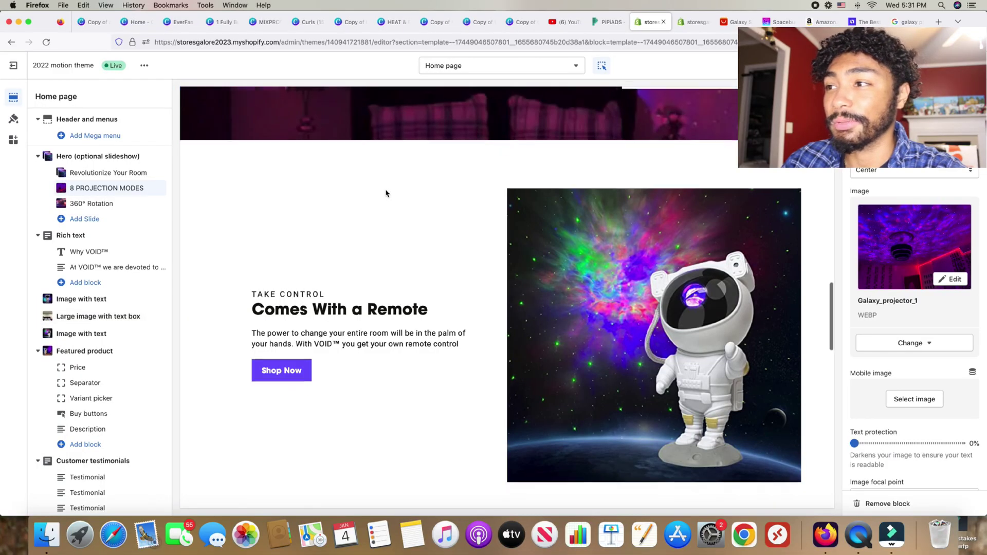
scroll(387, 193, "down", 5)
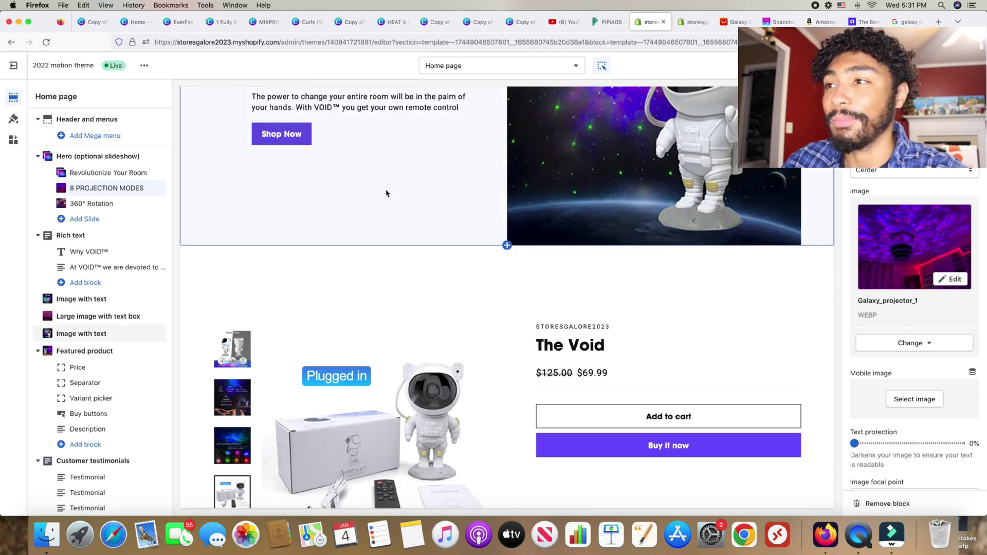
scroll(386, 193, "up", 10)
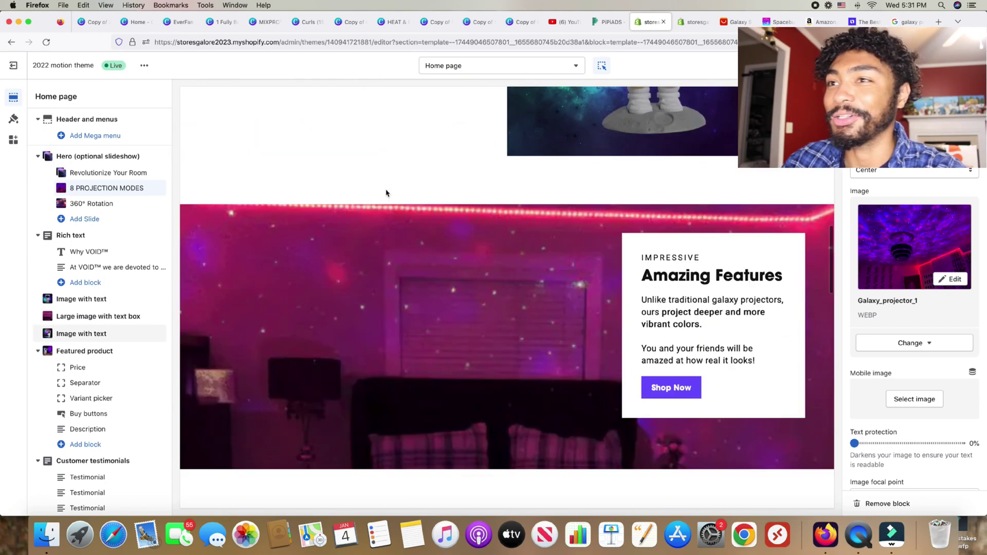
scroll(386, 193, "down", 8)
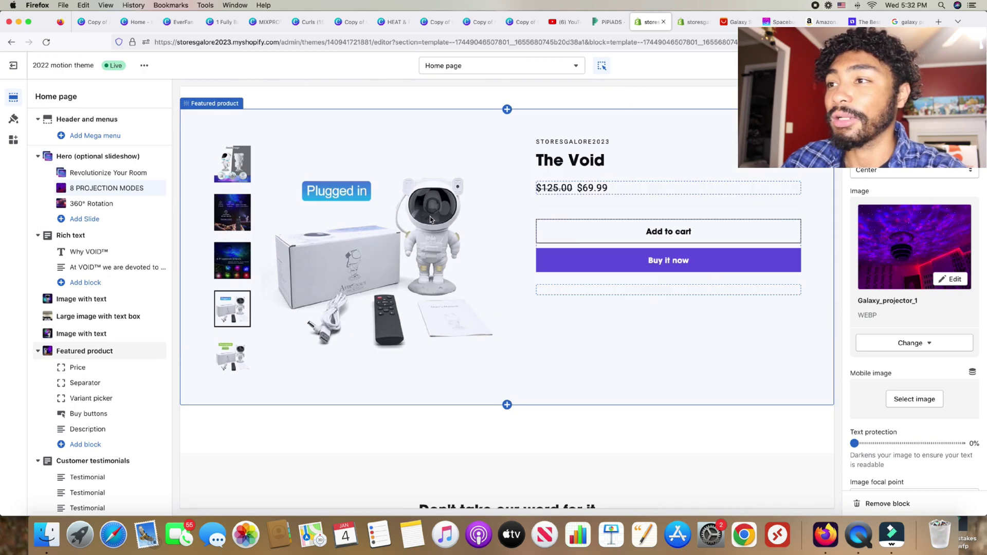
scroll(430, 217, "up", 1)
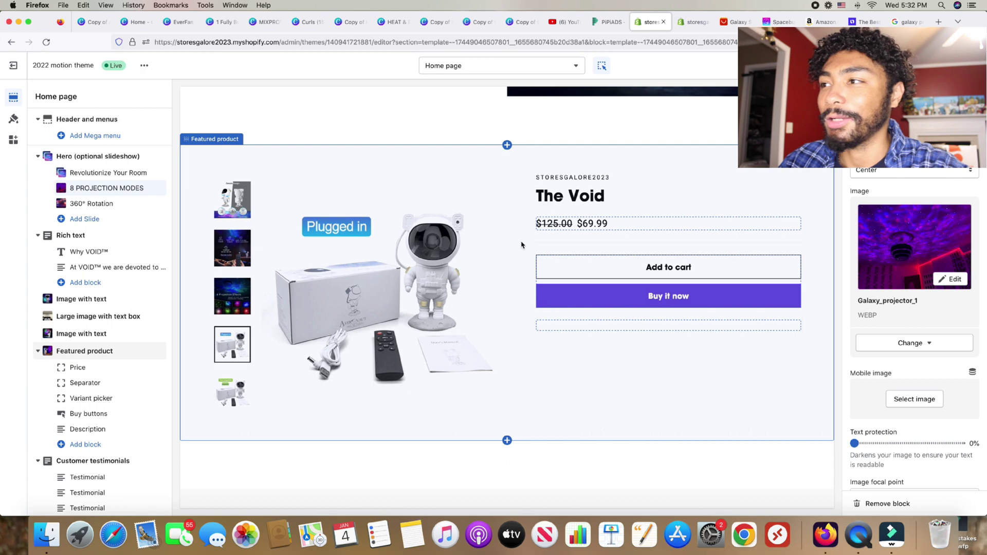
scroll(525, 245, "down", 2)
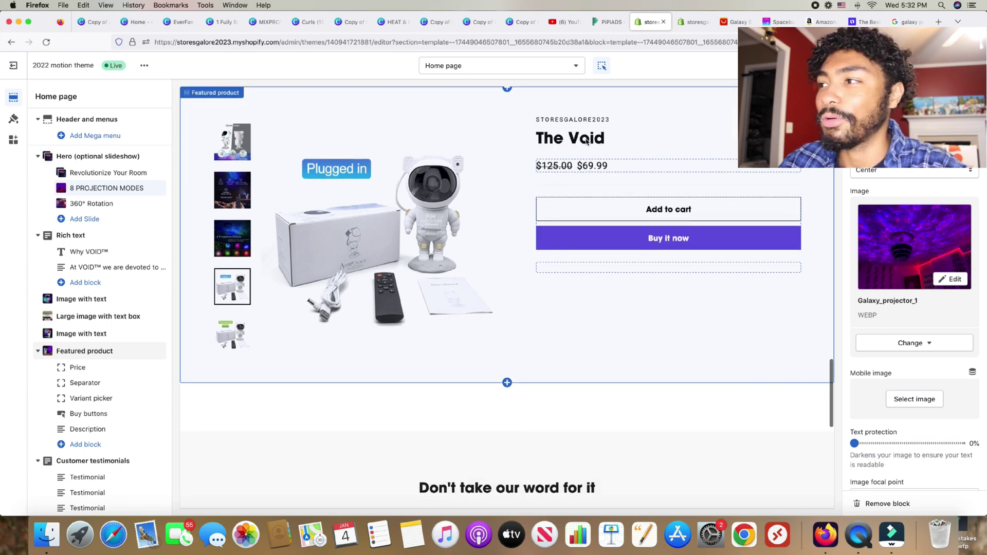
Review the "Don't take our word for it" section, viewing the settings of the second and third customer testimonials.
scroll(646, 242, "down", 10)
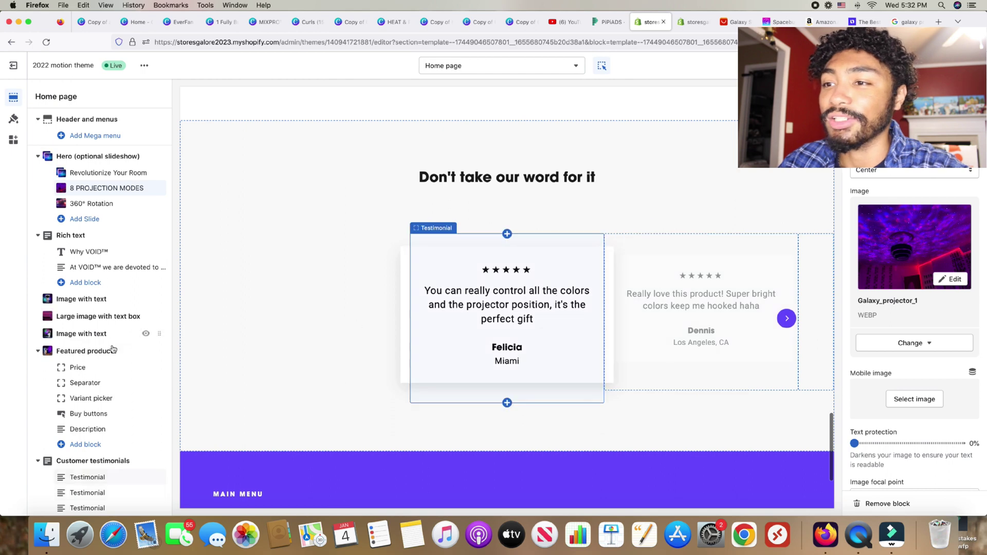
scroll(106, 434, "down", 3)
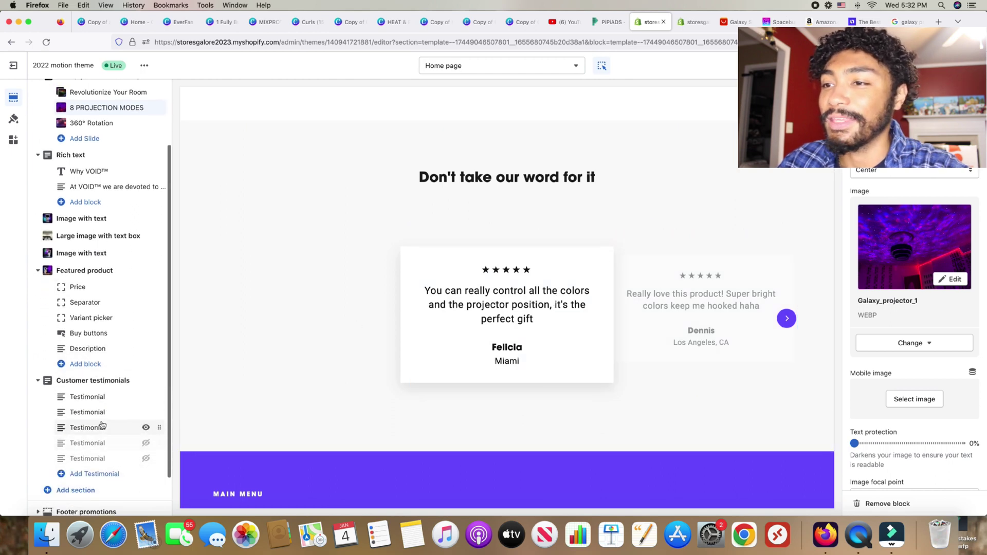
left_click(103, 412)
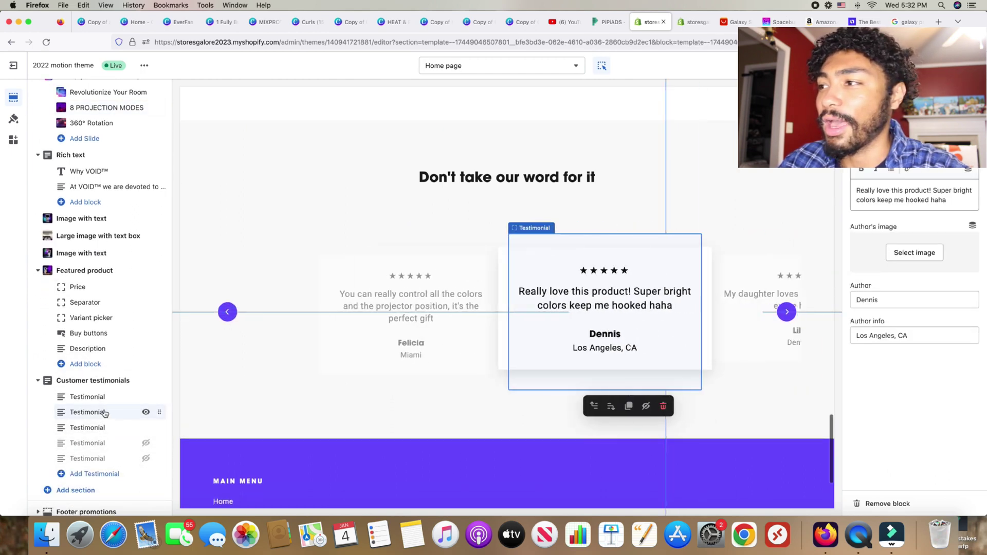
left_click(106, 428)
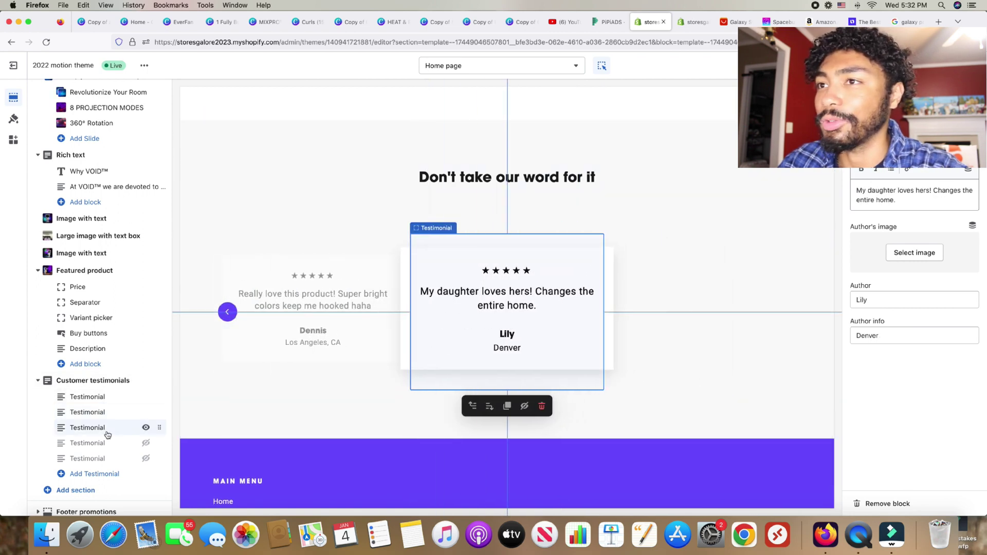
scroll(273, 336, "up", 2)
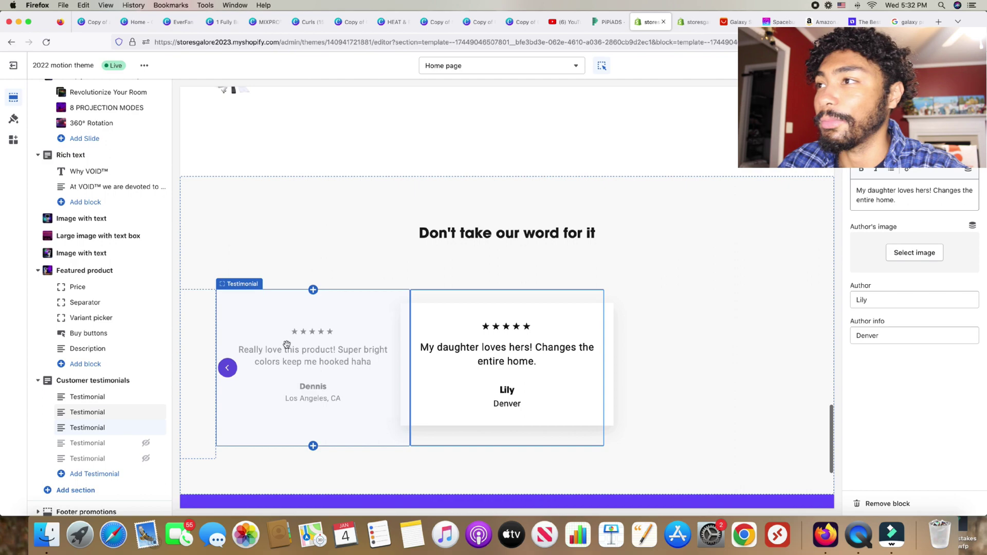
left_click(287, 344)
Go back to the start of the home page preview and review the header, slideshow and following sections once more.
scroll(459, 334, "up", 5)
scroll(460, 334, "up", 10)
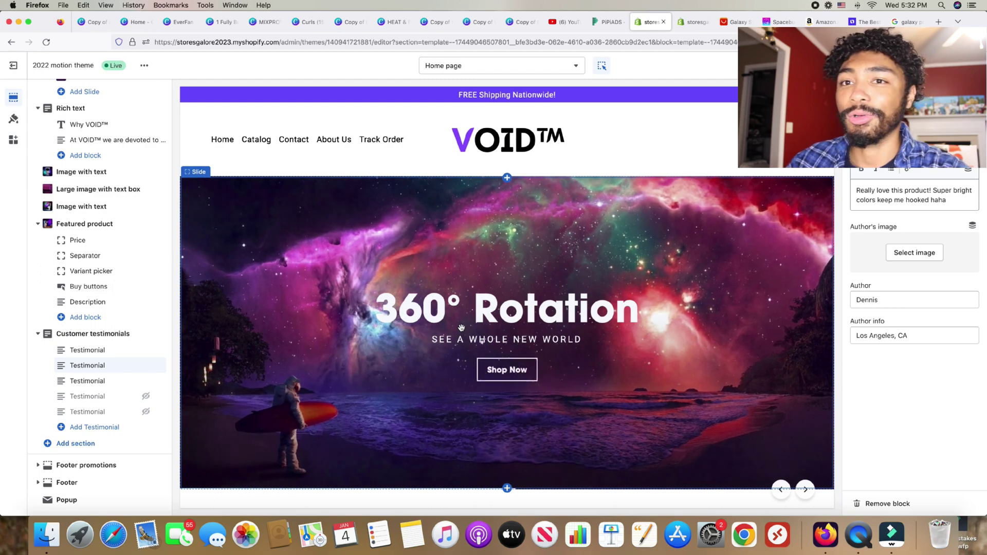
scroll(476, 320, "down", 7)
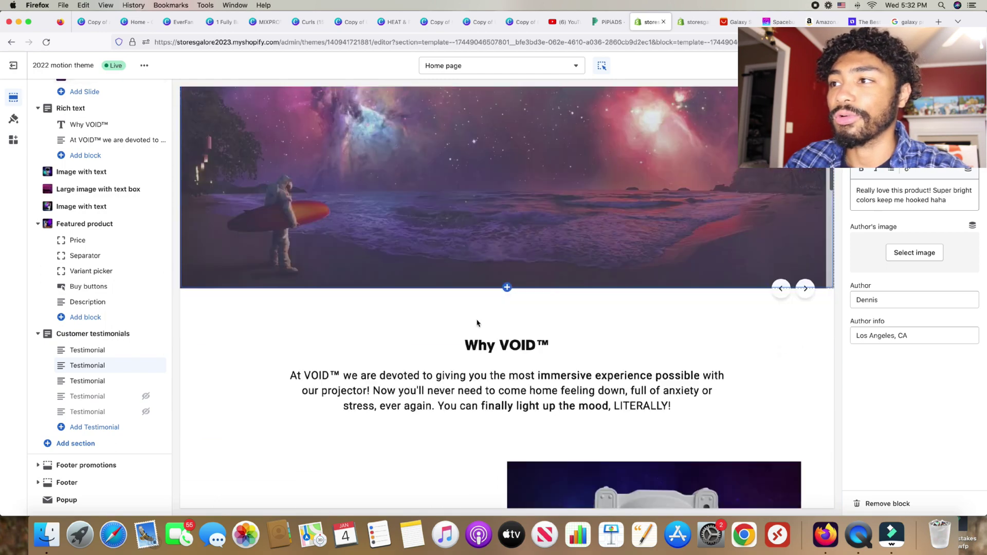
scroll(476, 320, "up", 8)
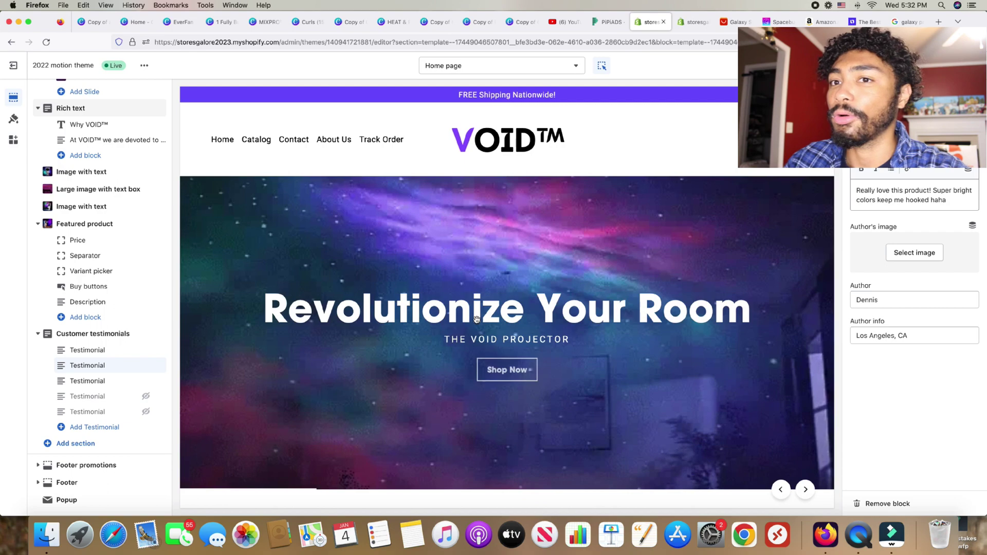
scroll(476, 319, "down", 10)
scroll(477, 323, "down", 8)
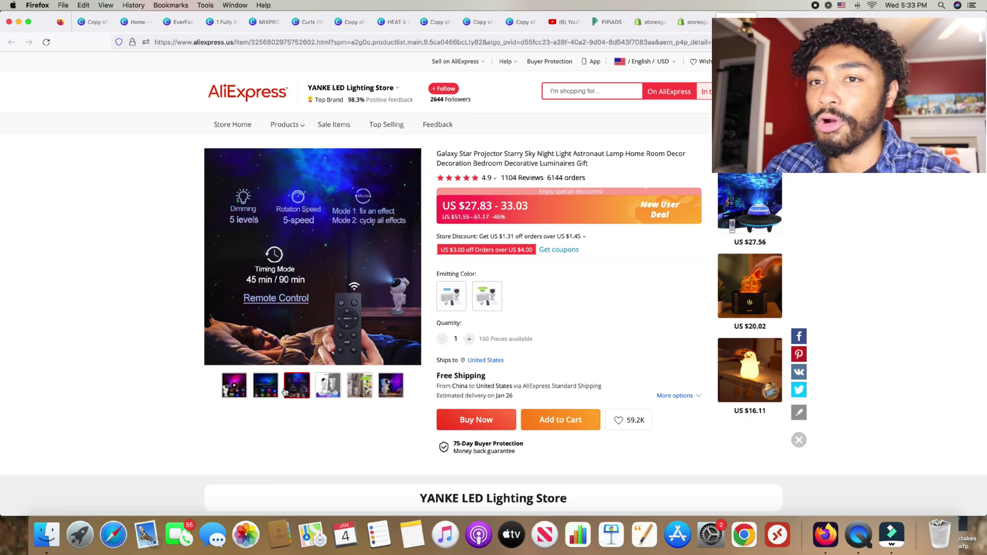
View the astronaut projector's photos on the AliExpress listing, then switch to the Shopify admin and open the product list.
mouse_move(389, 392)
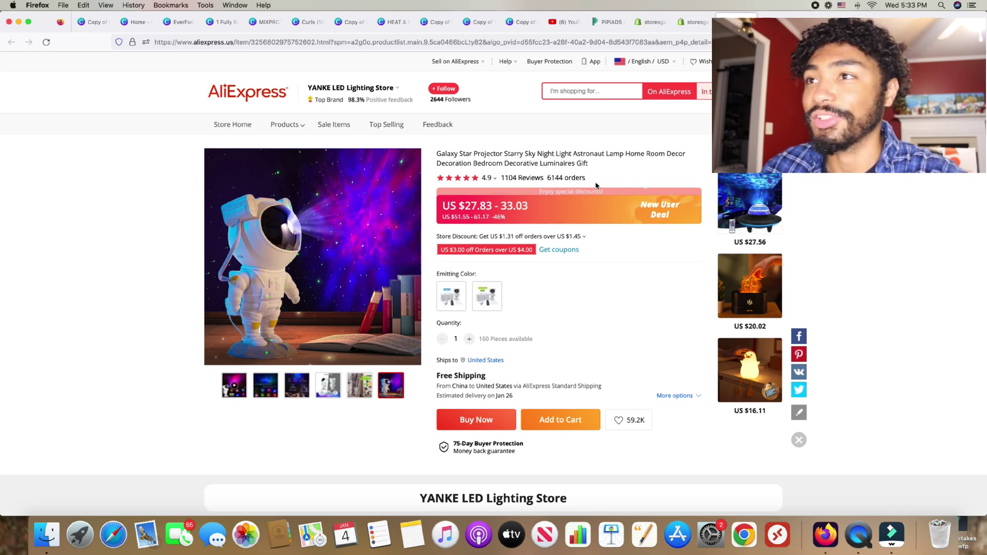
left_click(649, 22)
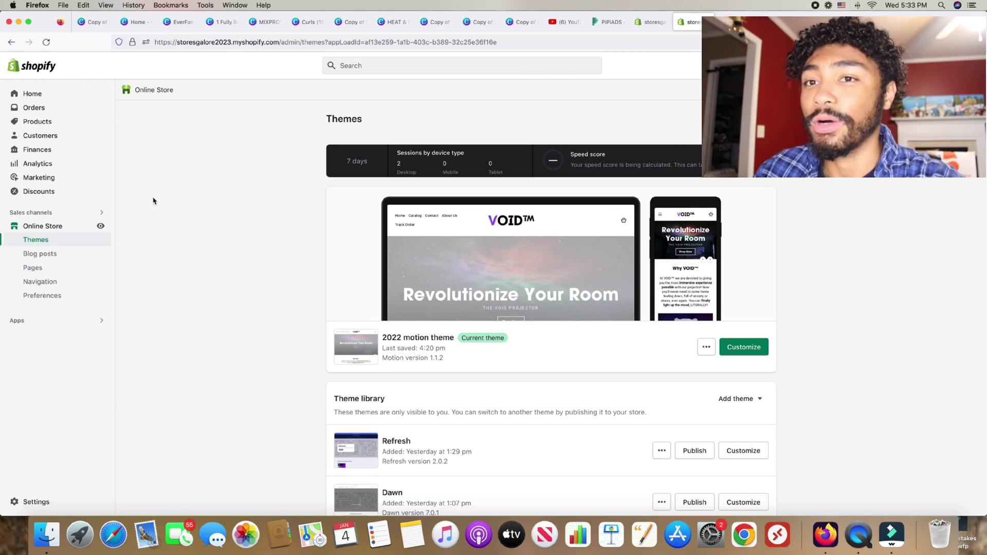
left_click(90, 126)
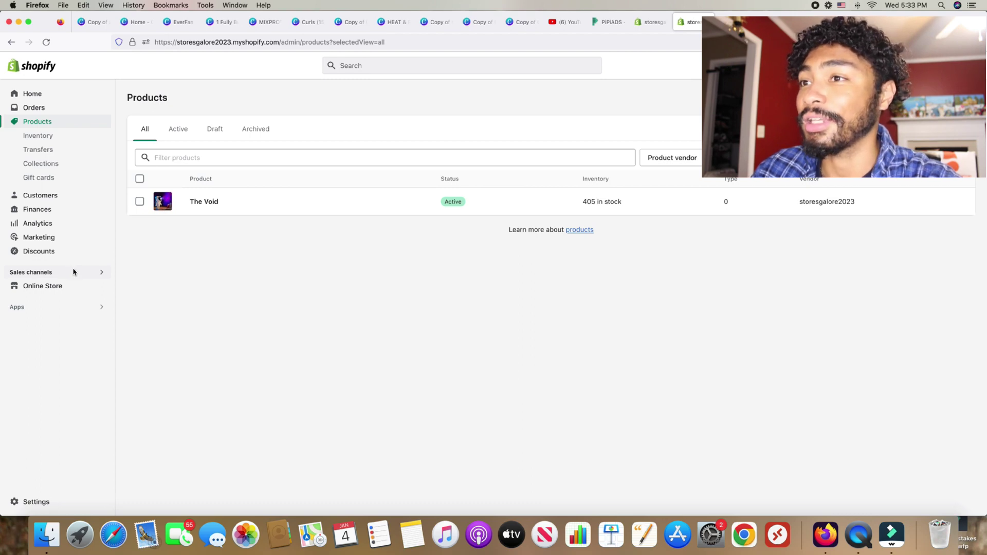
View the import list in the DSers-AliExpress Dropshipping app, then return to the Shopify product list and open The Void.
left_click(63, 310)
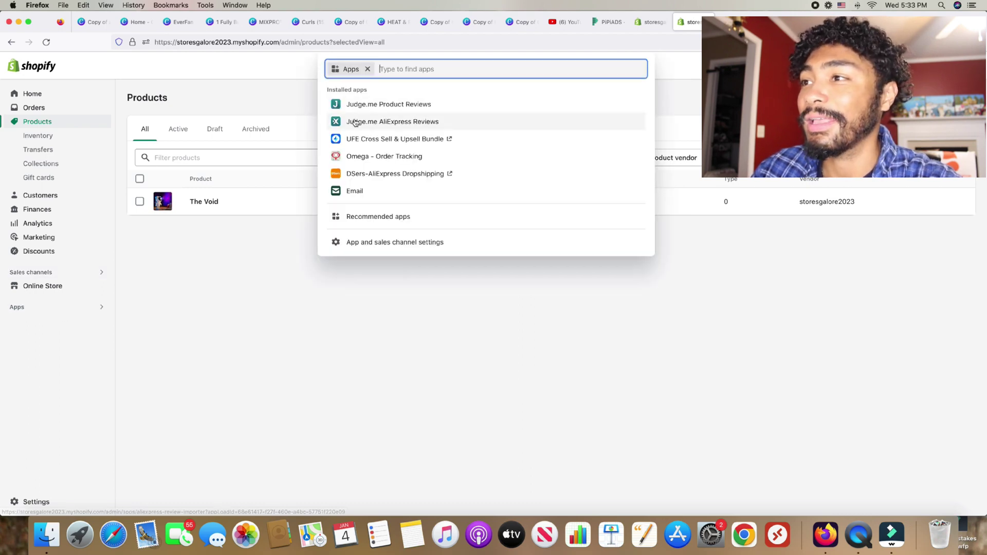
left_click(376, 180)
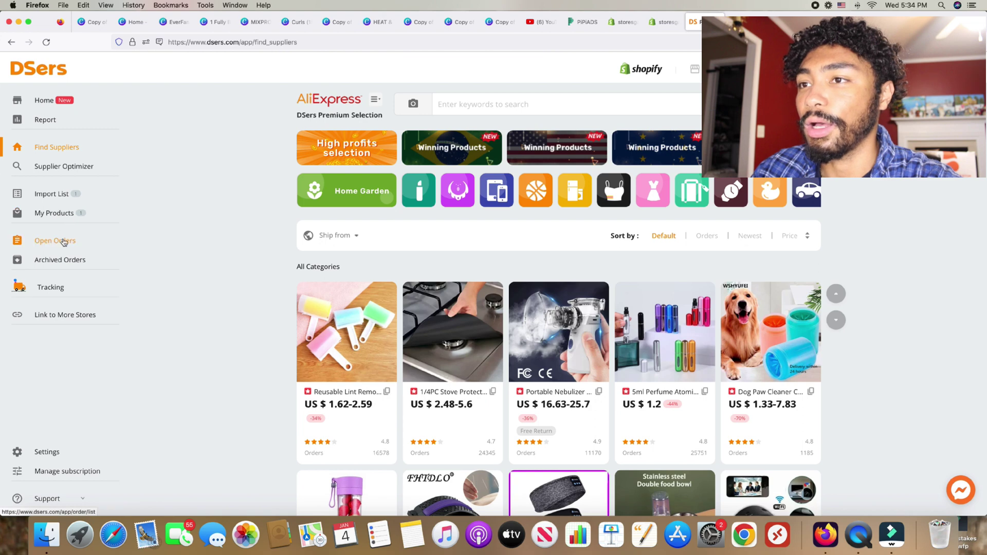
left_click(62, 194)
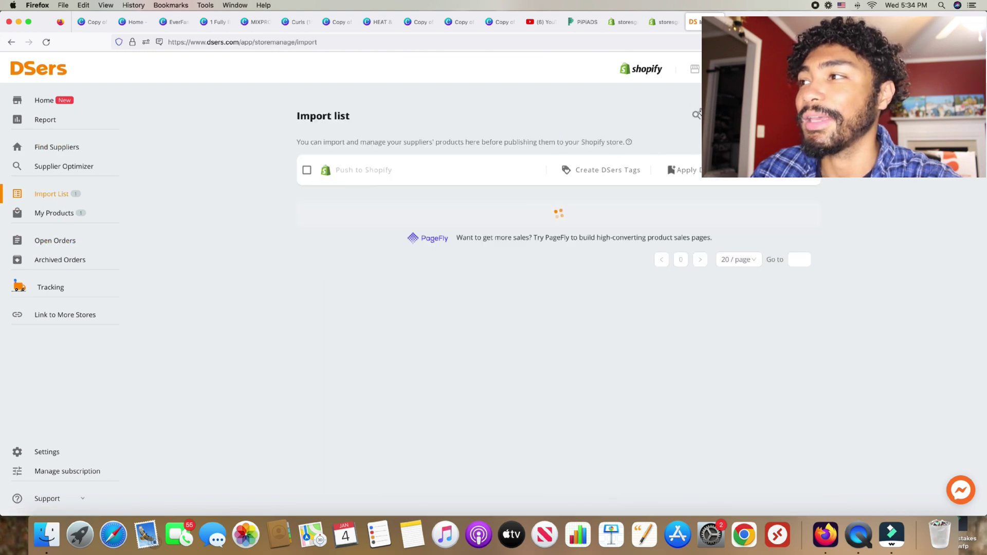
left_click(696, 114)
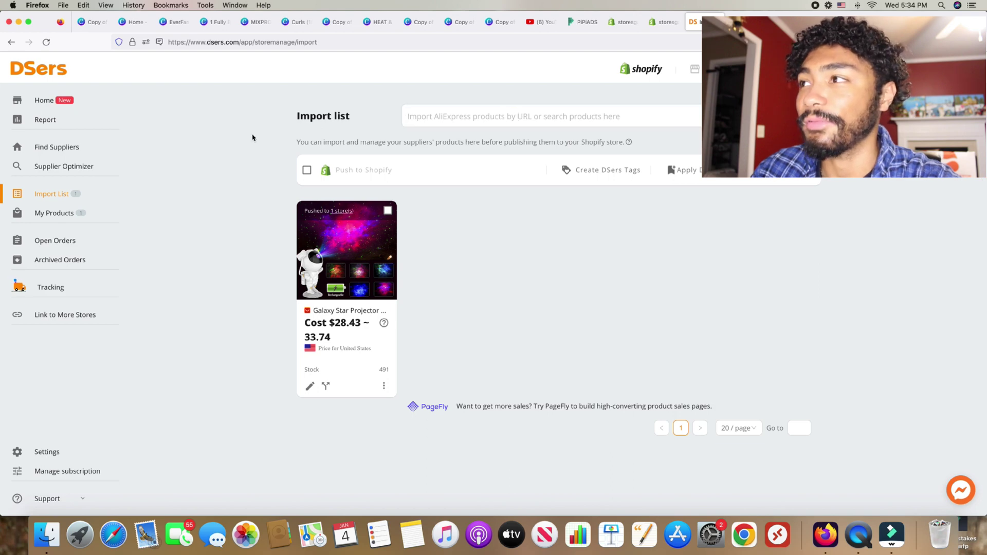
left_click(663, 22)
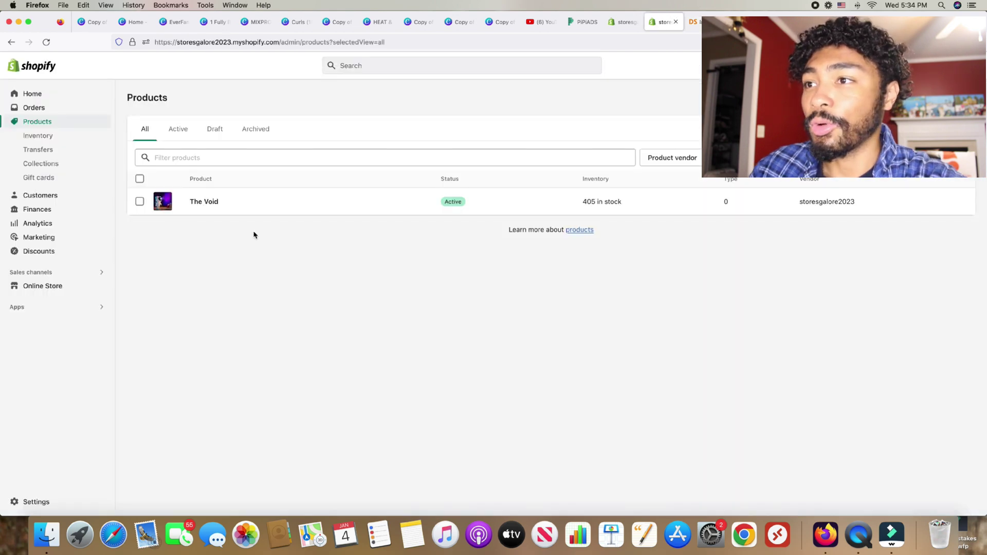
left_click(208, 203)
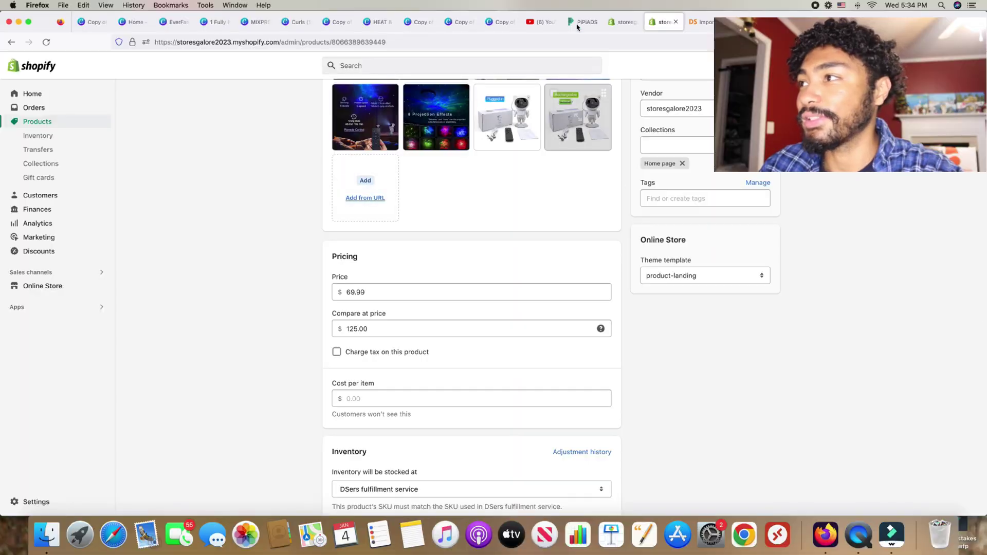
Switch to the theme editor, open the product-landing product template and look through its page preview.
left_click(624, 22)
left_click(475, 65)
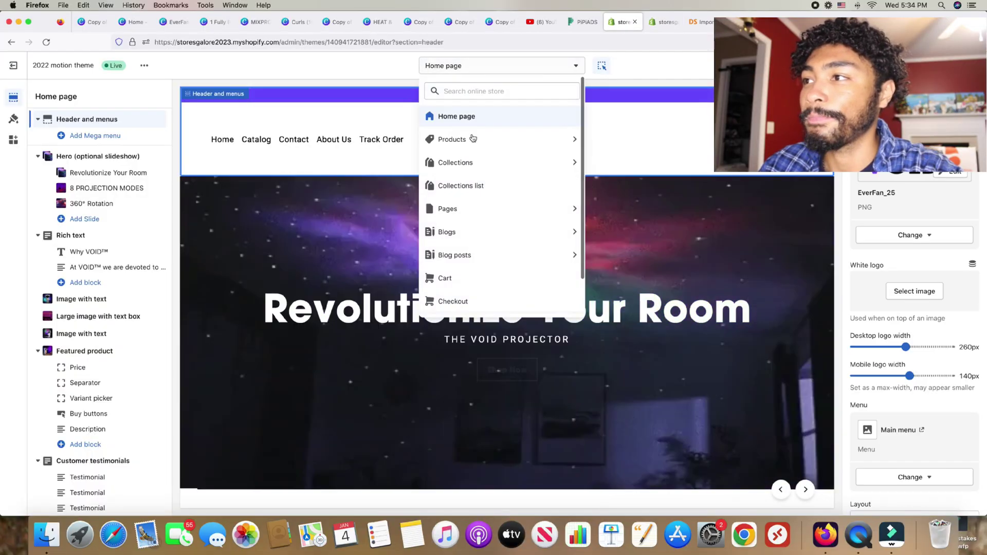
left_click(473, 138)
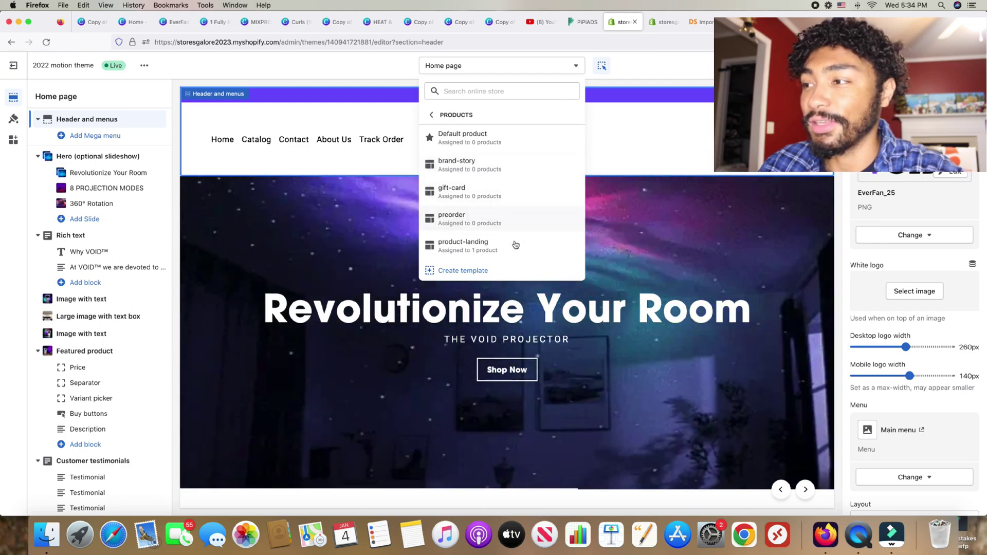
left_click(516, 246)
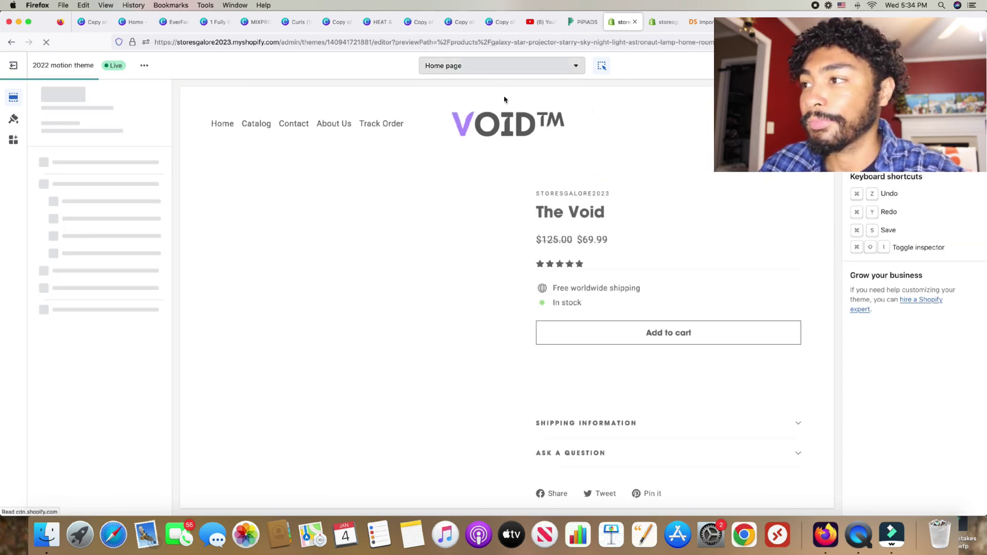
scroll(555, 177, "down", 10)
scroll(556, 176, "up", 8)
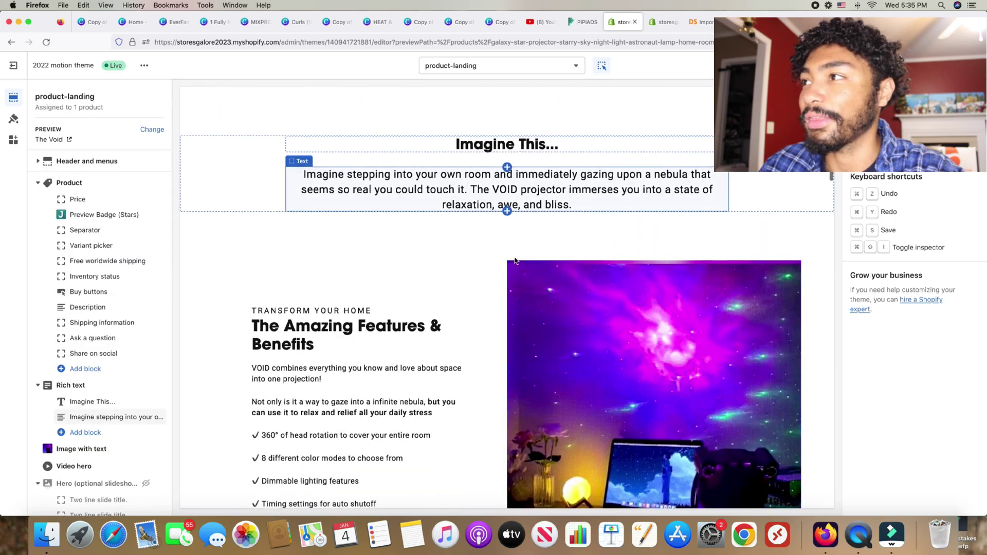
scroll(515, 261, "up", 6)
Return to The Void's product details and view the available theme templates, leaving product-landing selected.
left_click(664, 22)
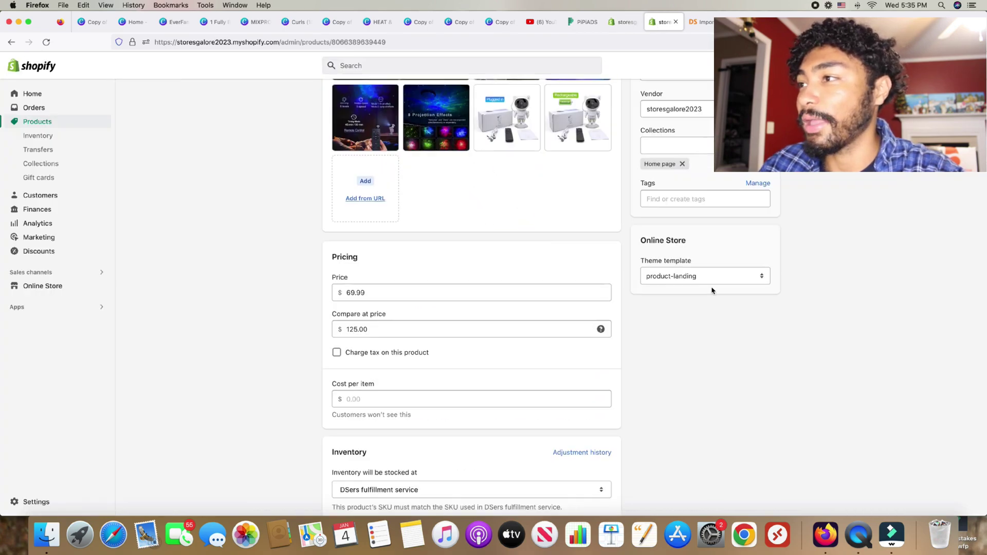
scroll(711, 289, "up", 8)
scroll(654, 311, "down", 6)
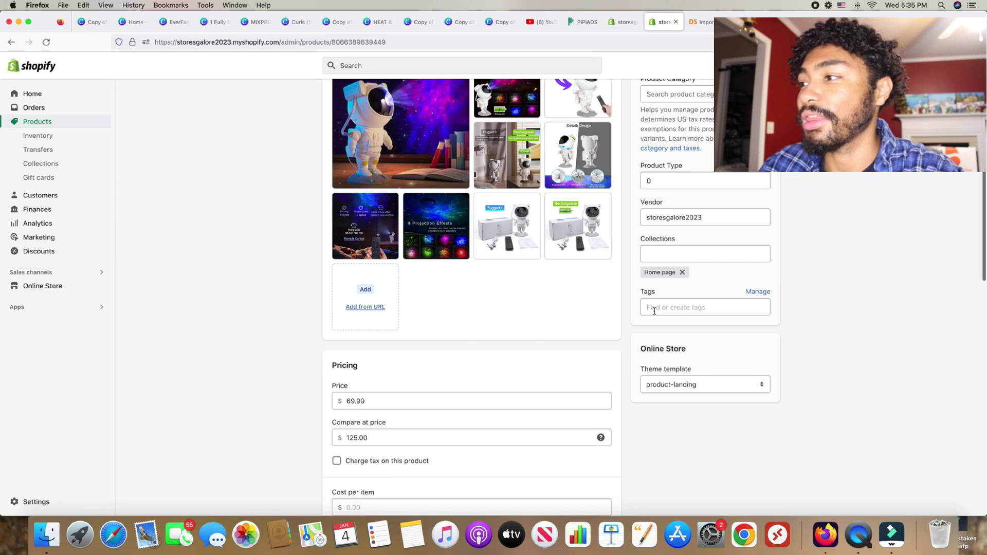
left_click(731, 392)
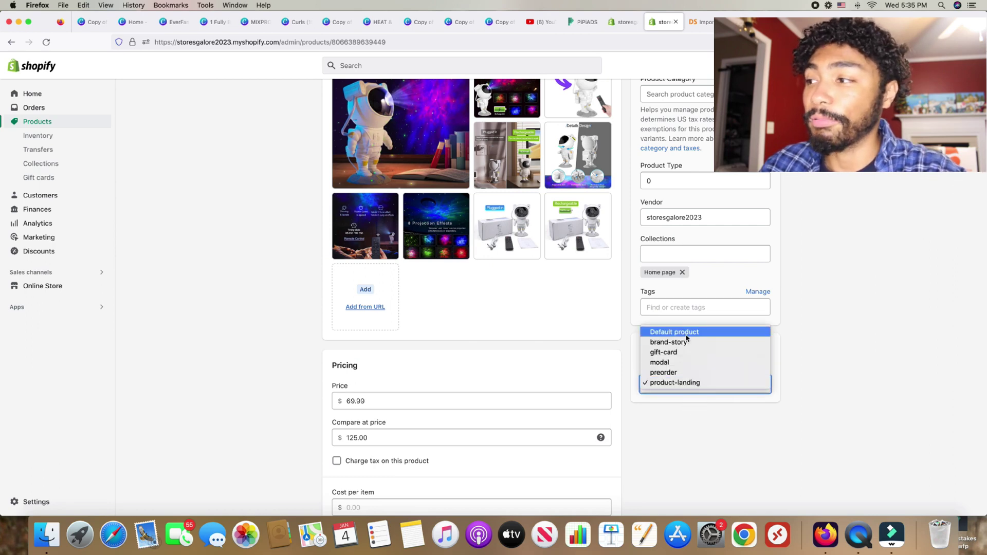
left_click(822, 392)
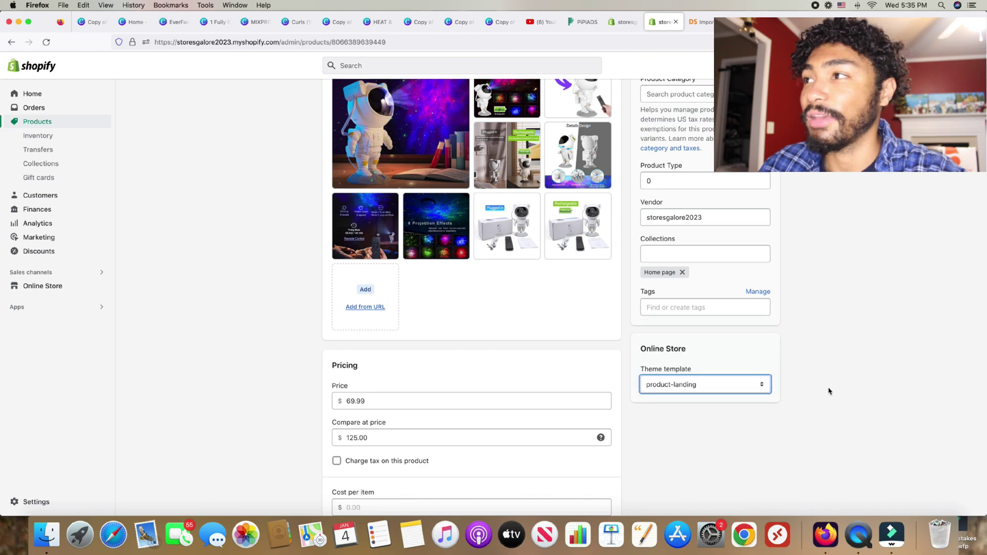
Go back to the product-landing preview and view The Void's gallery photo captioned "Take full control".
left_click(623, 22)
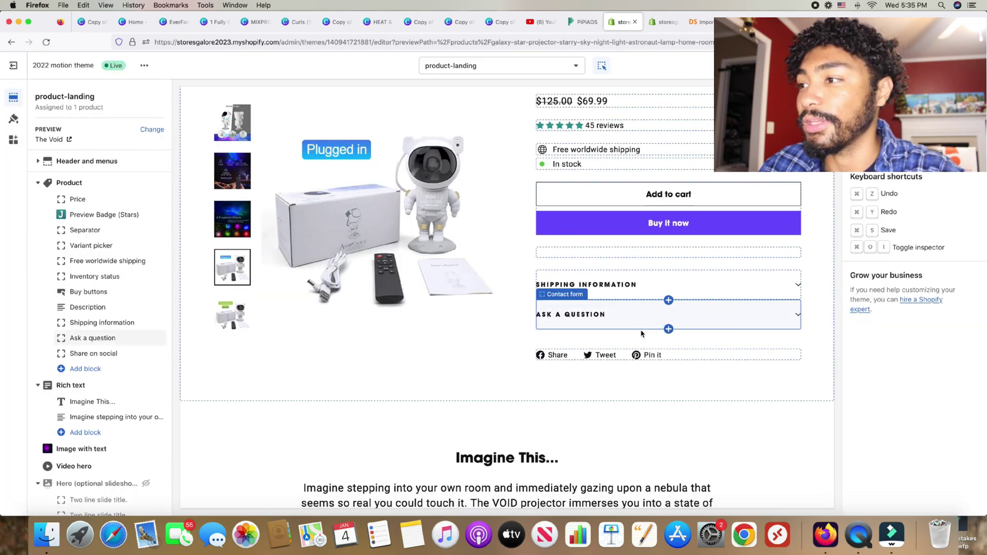
scroll(642, 333, "up", 2)
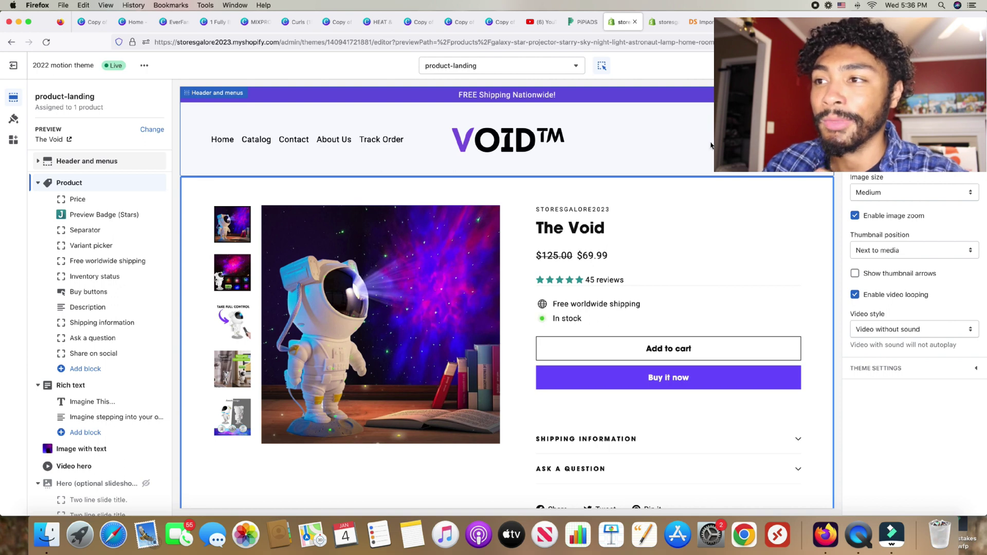
left_click(243, 330)
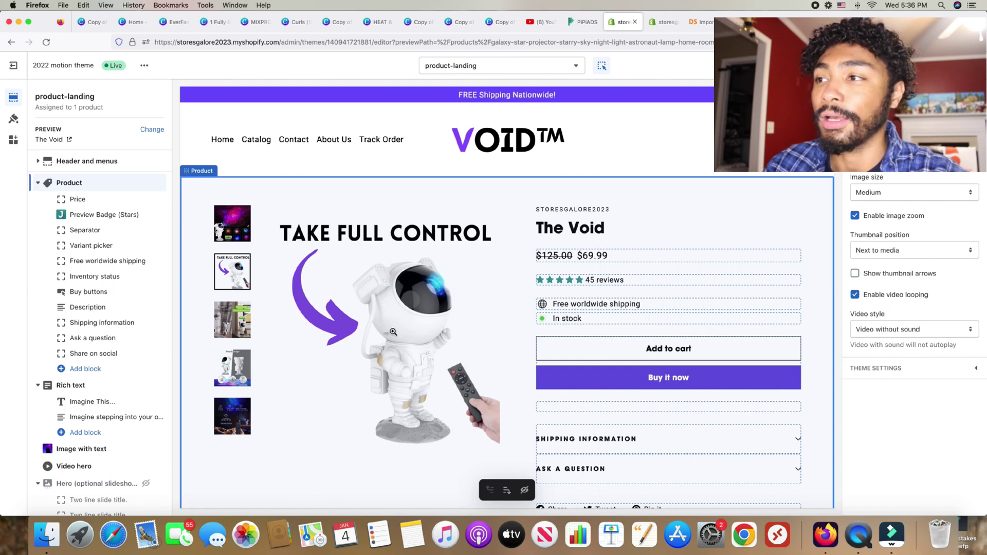
View the "galaxy projector gif" image results and the heysilkyskin.com store's promotional banner as visual references.
left_click(867, 21)
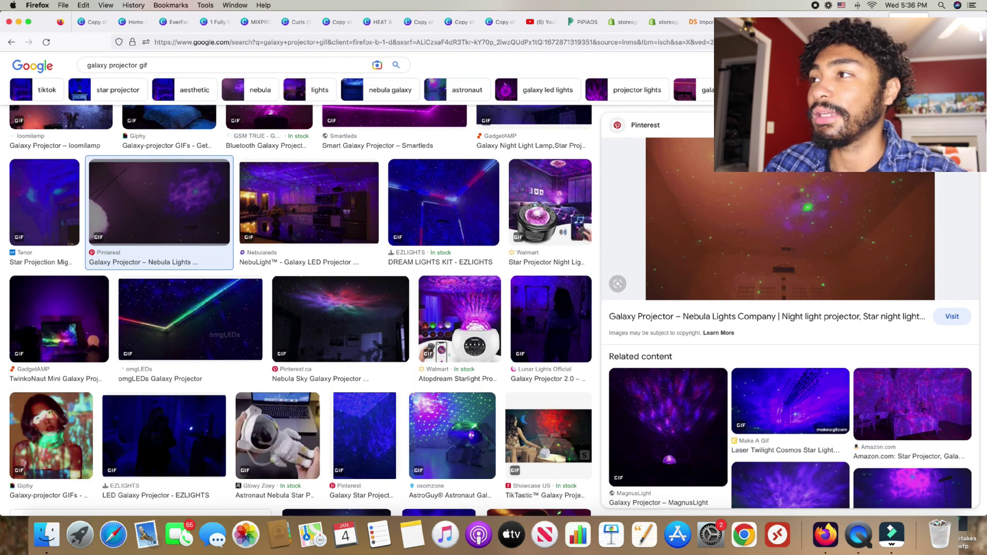
left_click(909, 22)
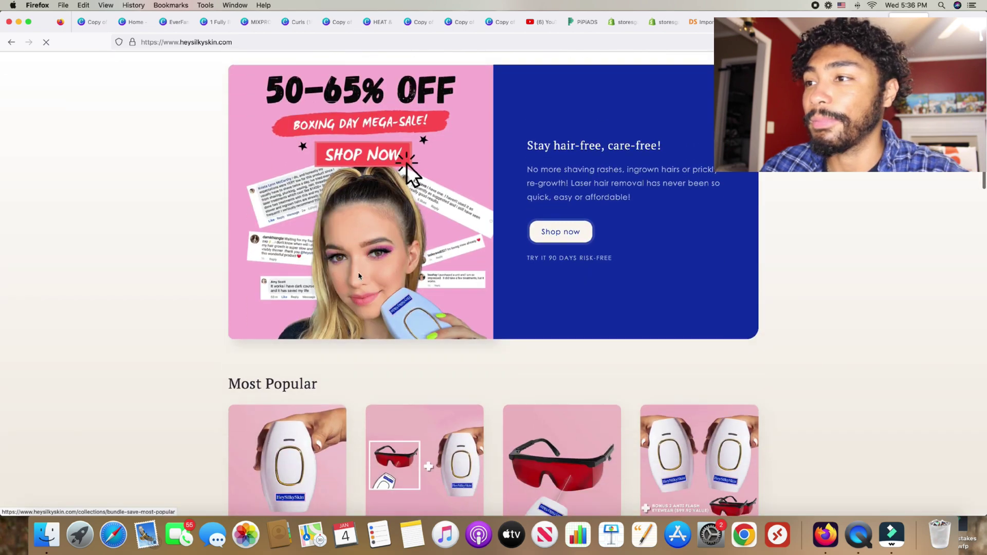
left_click(319, 280)
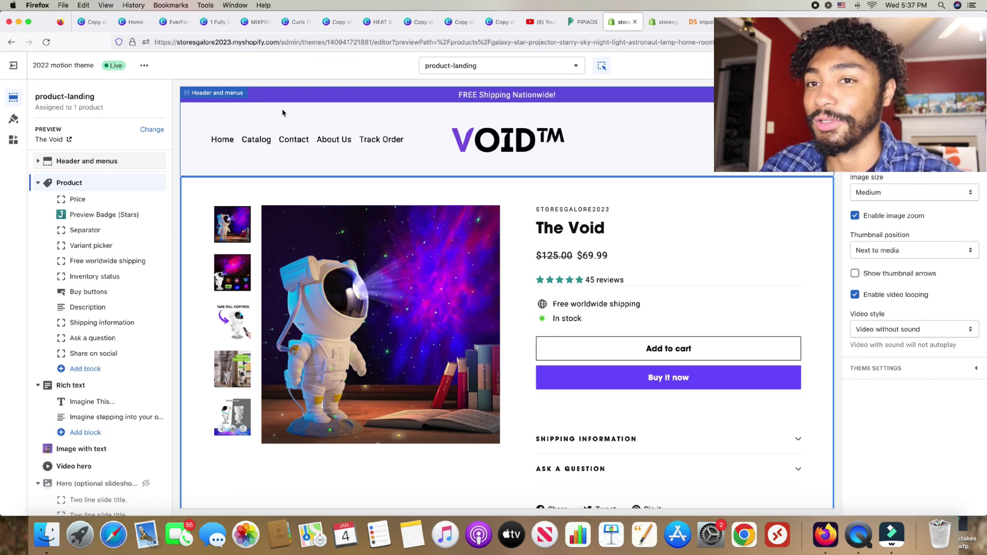
Review The Void's media in the Shopify admin and the matching astronaut projector listing on AliExpress.
key("ctrl+Tab")
scroll(627, 196, "down", 5)
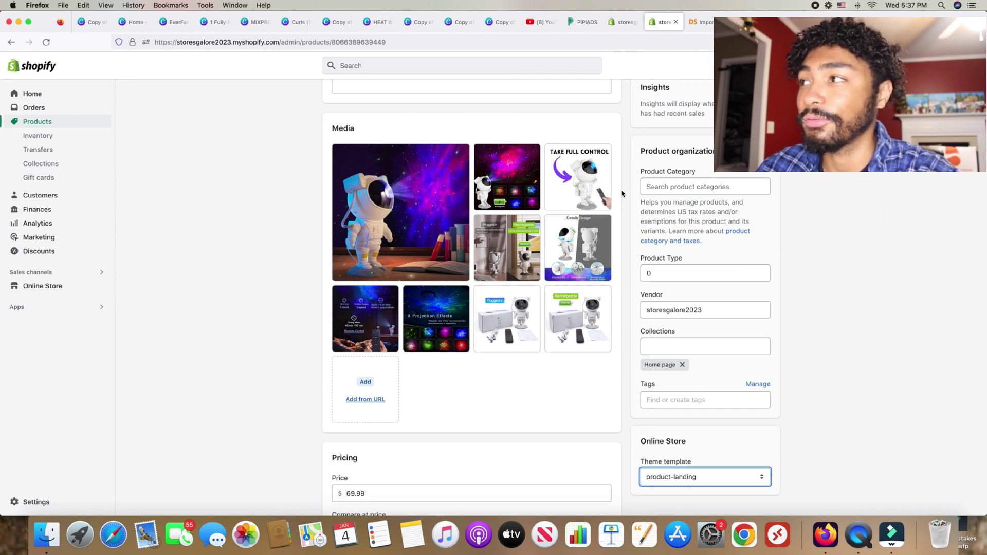
left_click(745, 22)
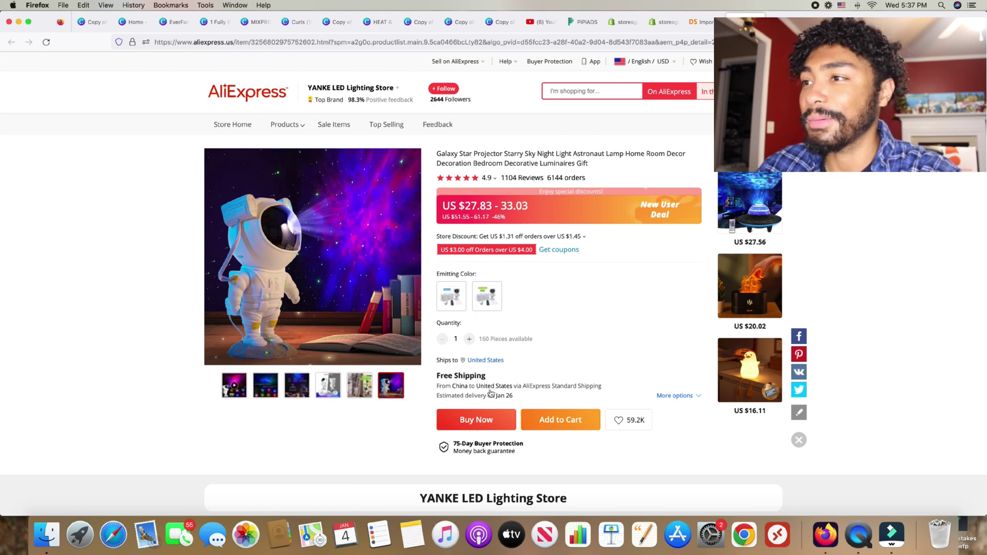
scroll(358, 392, "down", 1)
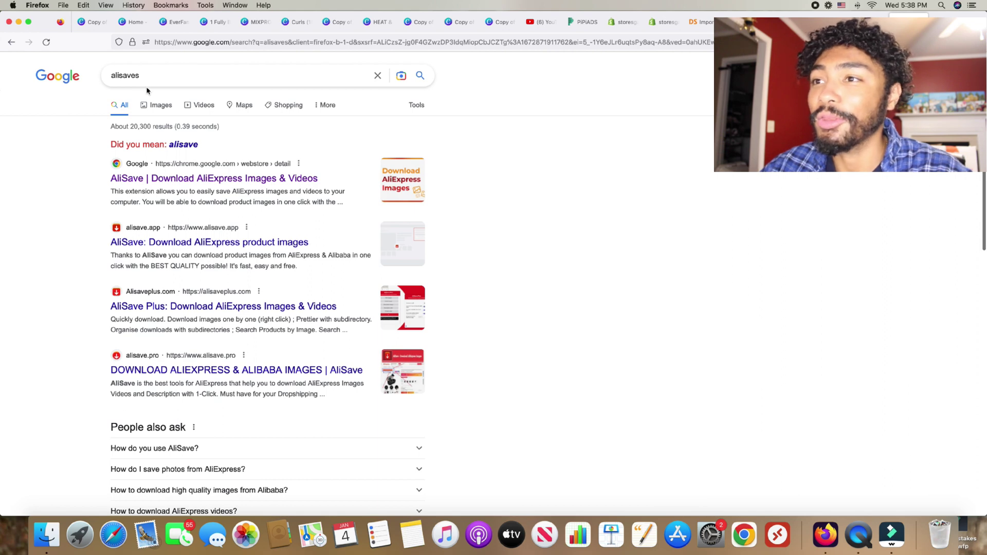
Open the AliSave extension result for downloading AliExpress images, then close the enlarged remote-control photo in The Void's media.
left_click(235, 178)
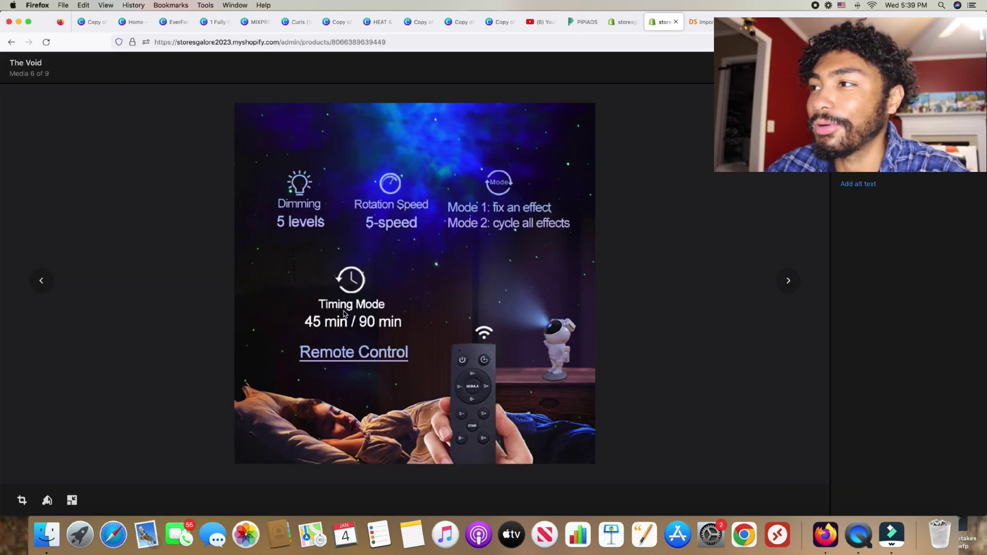
key("Escape")
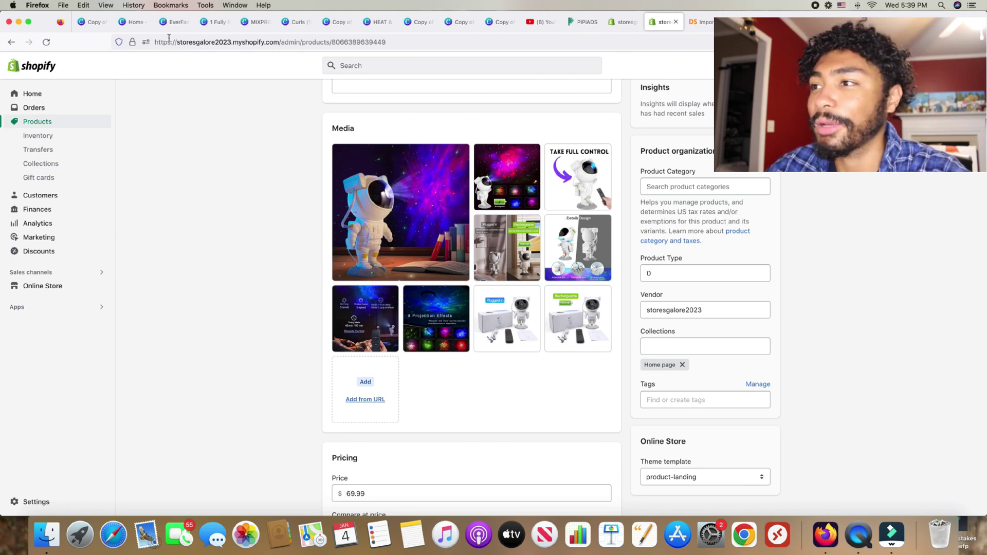
Switch to Canva and review the VOID™ logo design and the banner pages, from the astronaut projector to the cat brush.
left_click(132, 22)
left_click(174, 21)
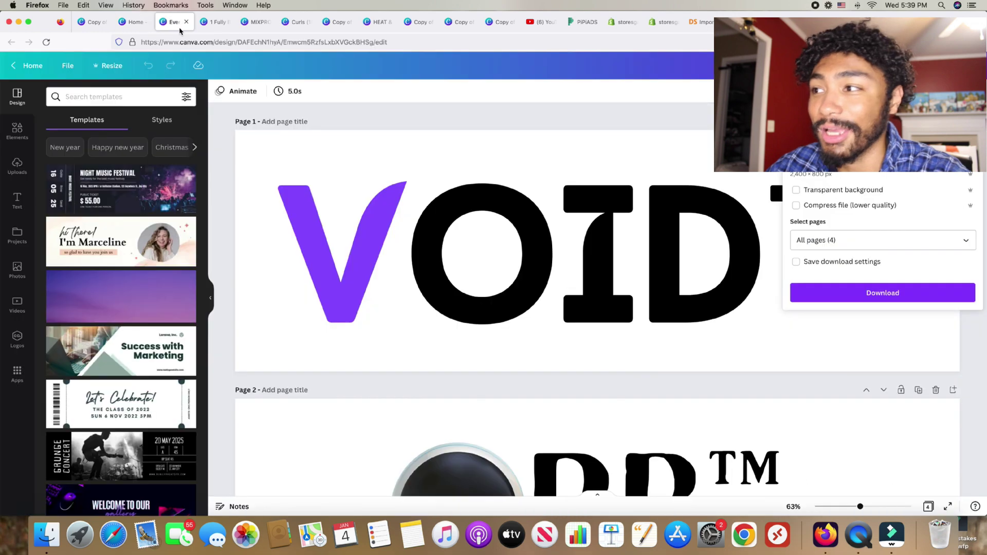
left_click(295, 22)
scroll(468, 284, "up", 5)
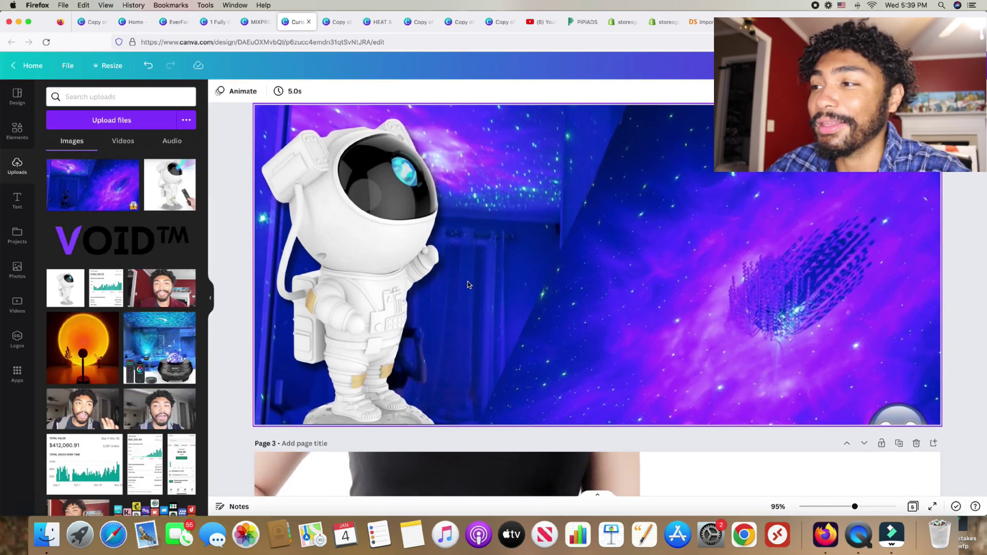
scroll(467, 282, "down", 5)
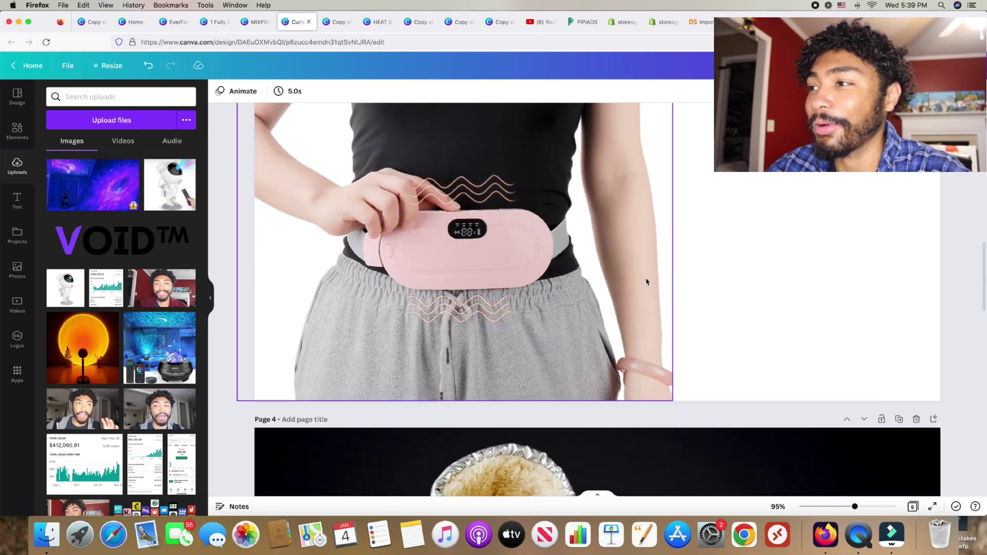
scroll(646, 281, "down", 15)
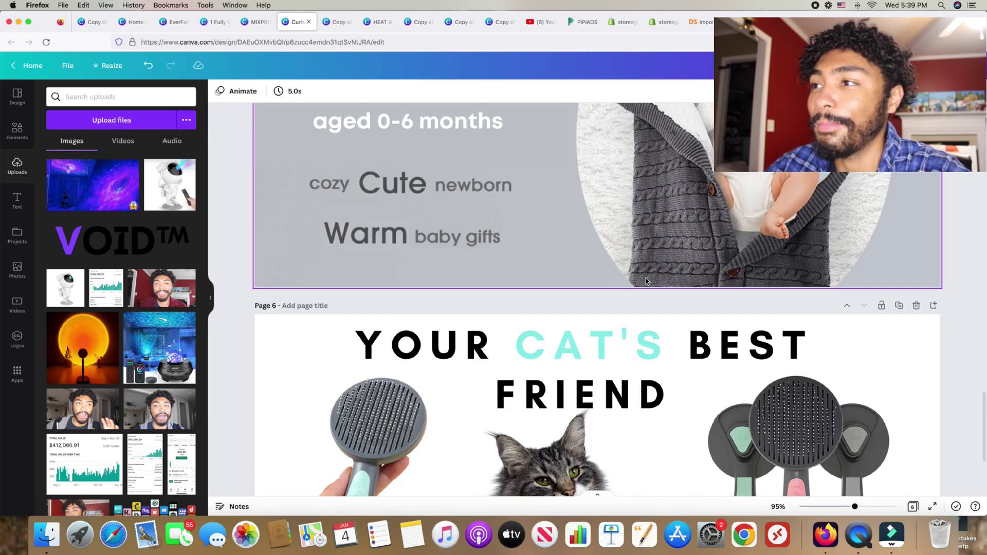
scroll(645, 279, "up", 2)
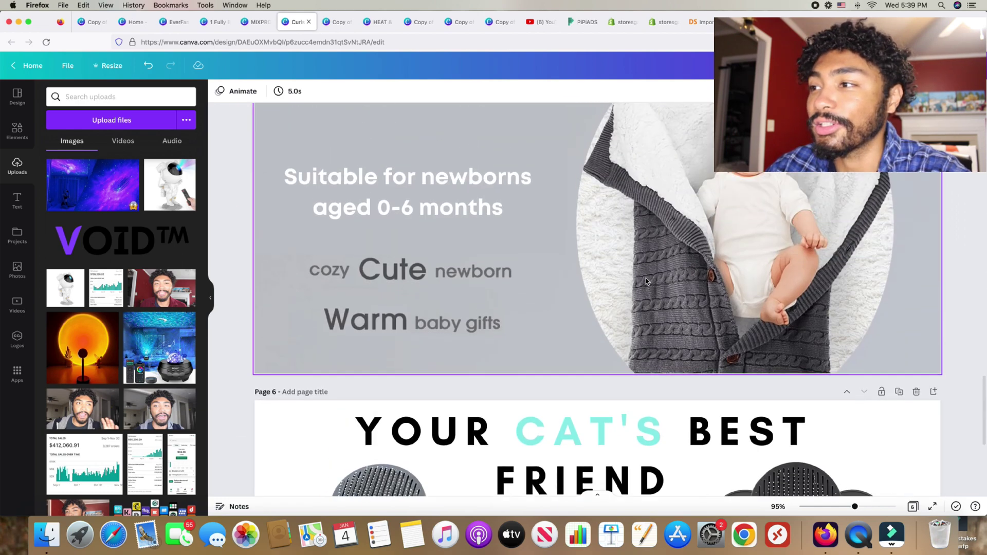
scroll(646, 278, "down", 5)
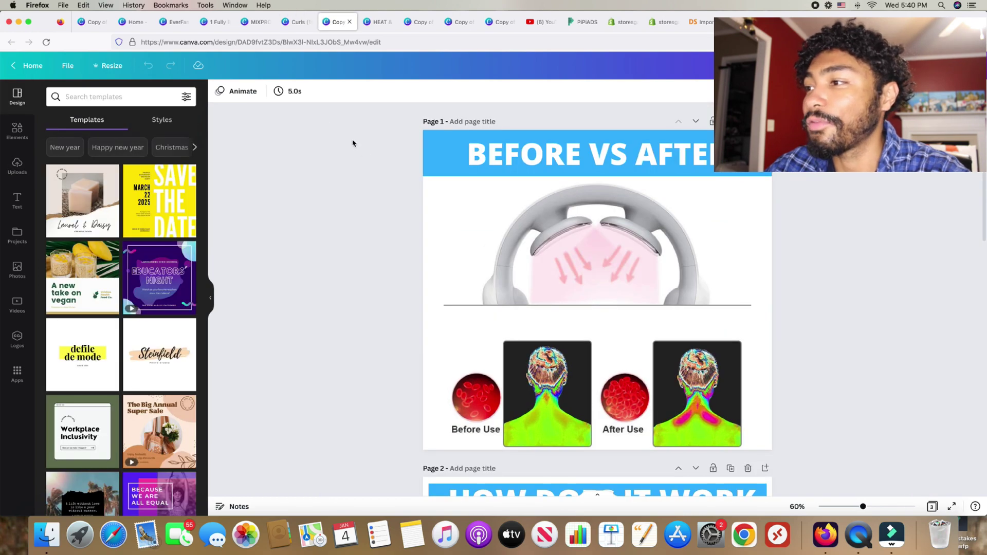
Look through the NURTURENECK™ Canva designs, including "Before vs After", "How does it work" and "Heat & Pulse Principles".
scroll(448, 185, "down", 6)
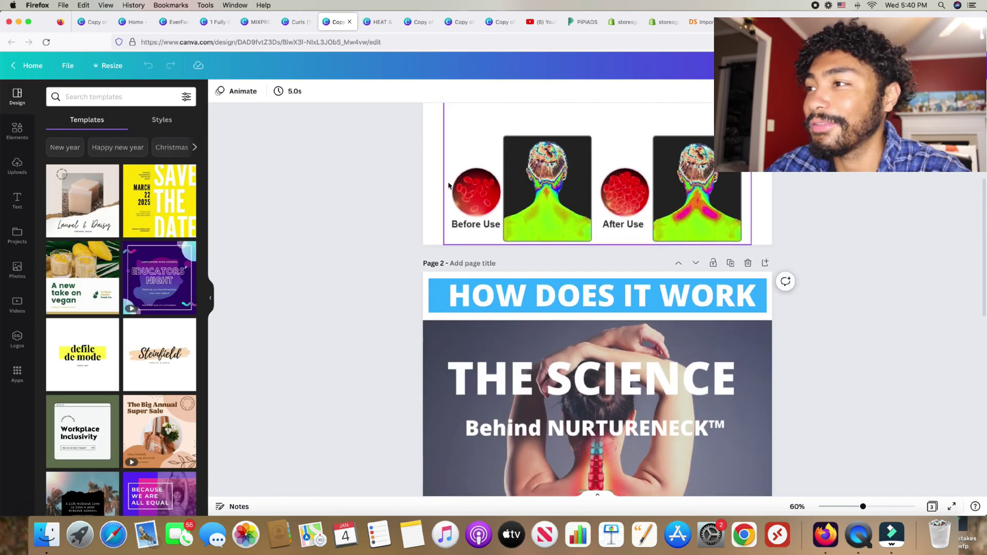
scroll(448, 185, "down", 5)
scroll(448, 185, "up", 9)
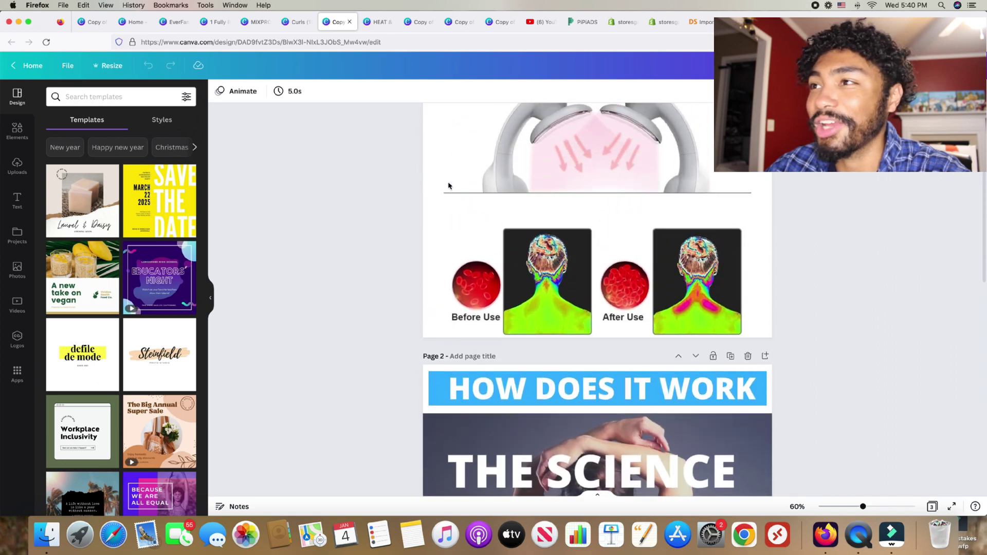
key("ctrl+Tab")
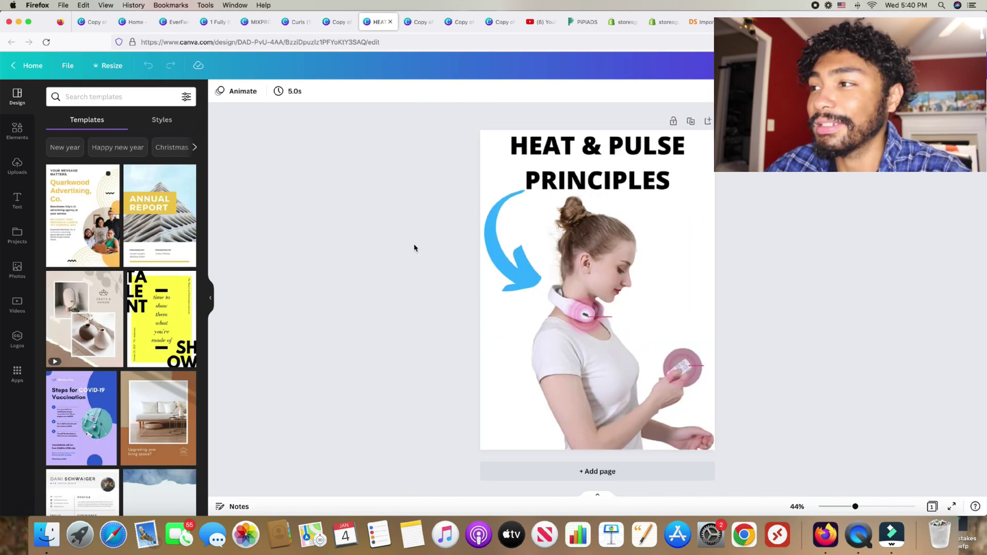
key("ctrl+Tab")
key("ctrl+Tab")
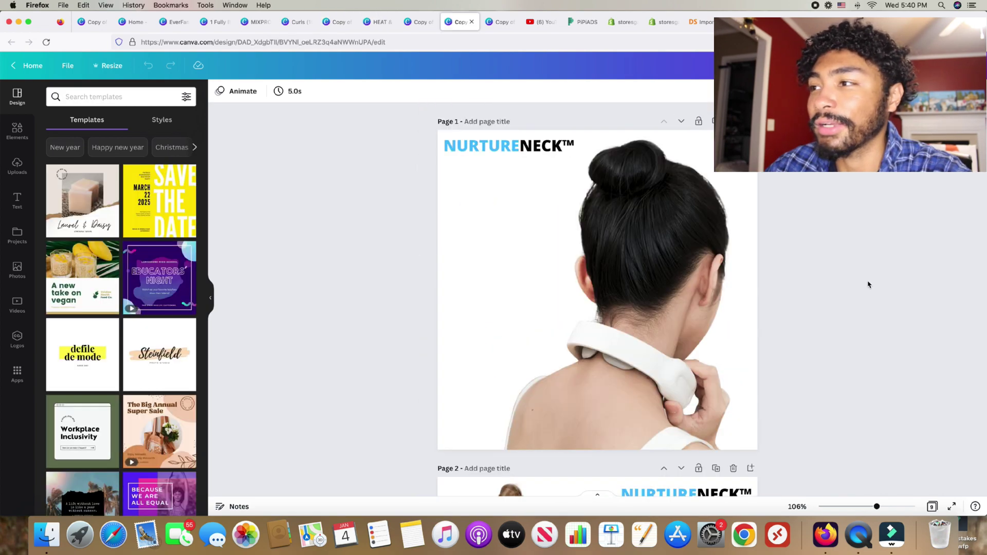
Look through the NURTURENECK™ pages and the FurrGone Canva design, from the roller image to the "Not Messy" and three-step usage graphics.
scroll(868, 284, "down", 15)
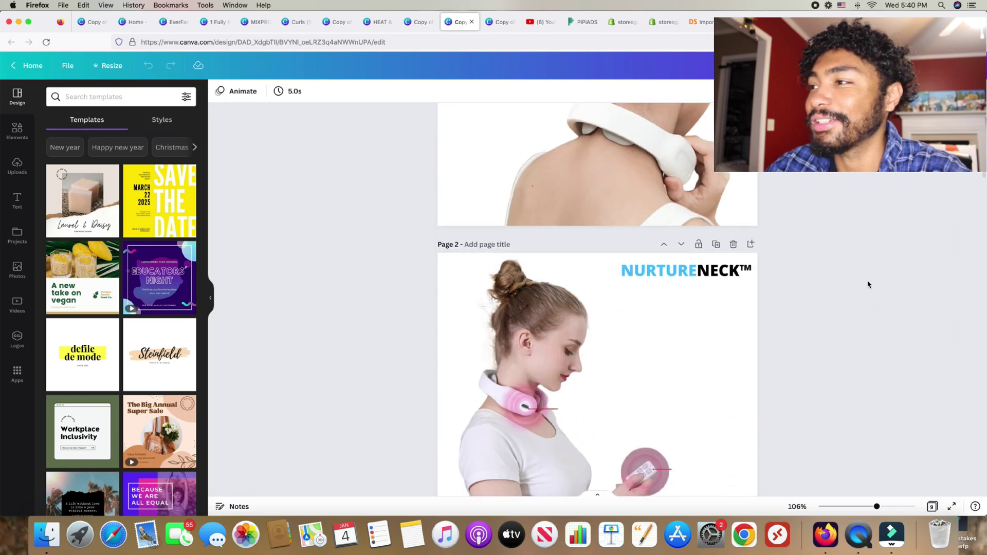
scroll(869, 284, "down", 4)
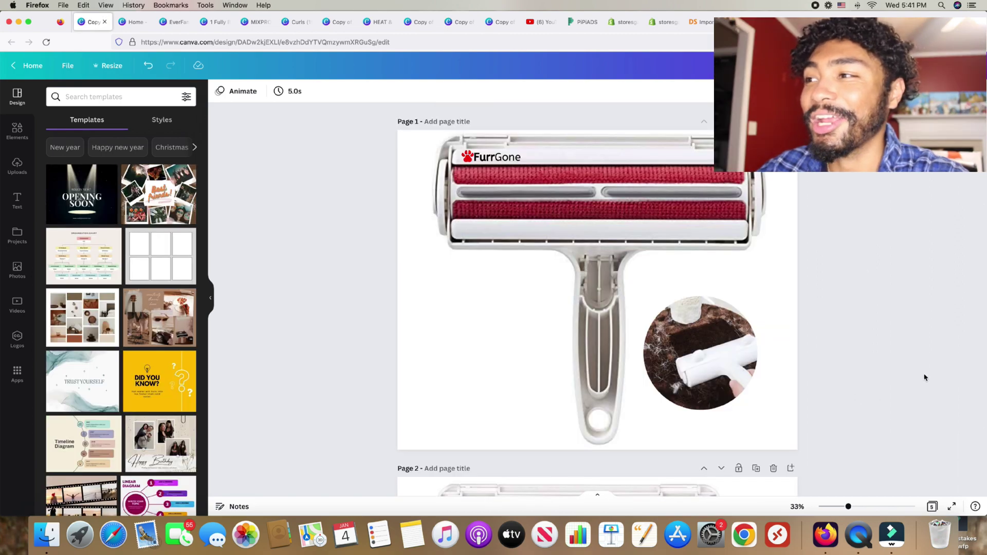
scroll(910, 371, "down", 1)
scroll(911, 371, "up", 1)
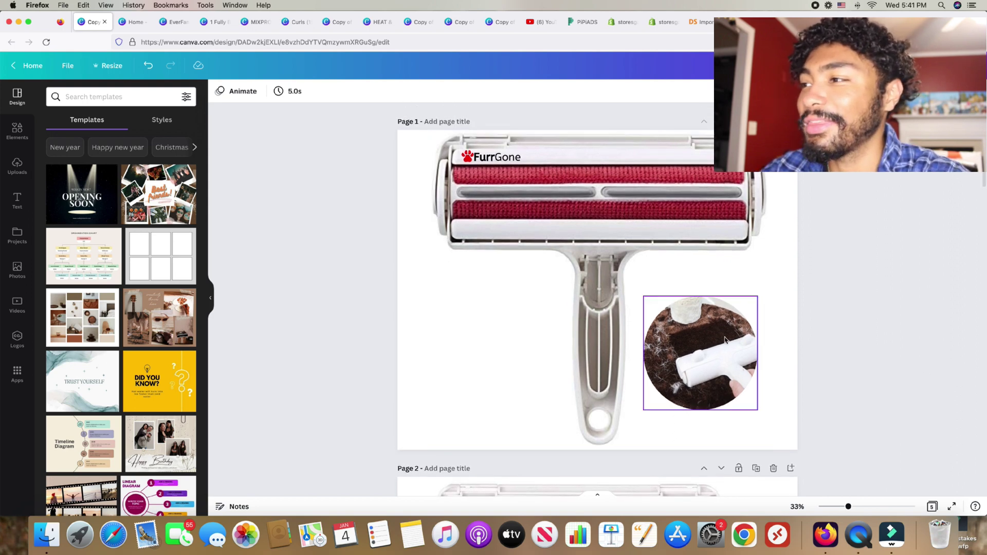
scroll(748, 328, "down", 1)
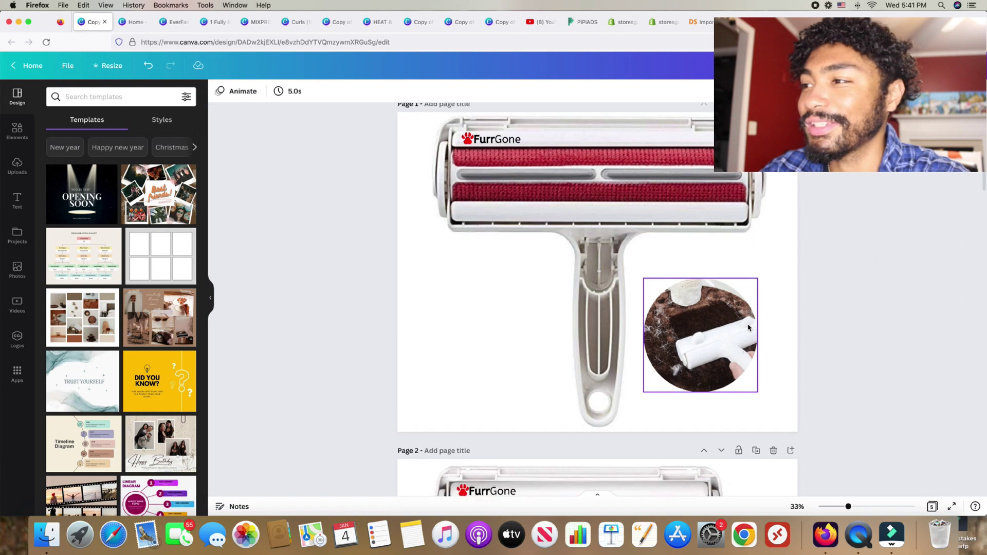
scroll(741, 328, "down", 10)
scroll(682, 295, "down", 15)
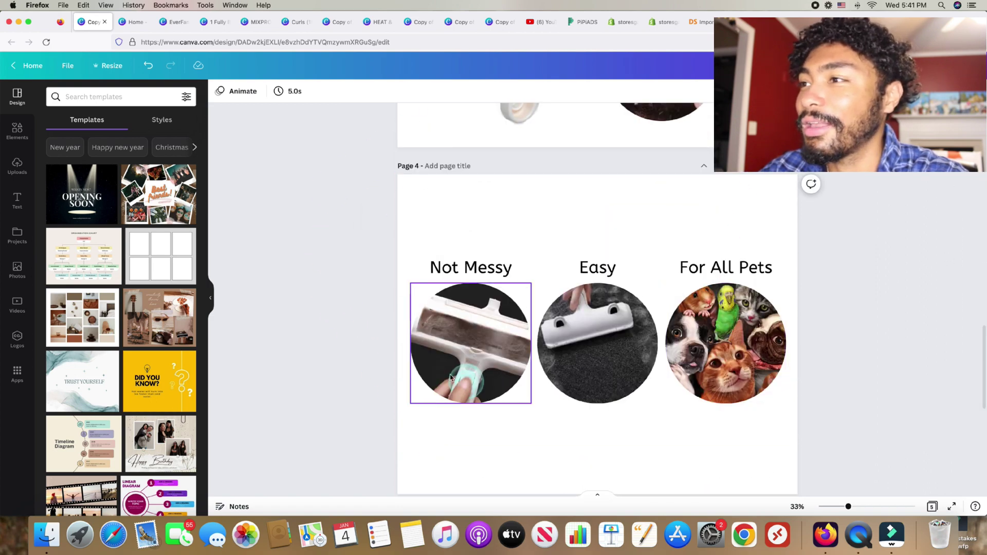
scroll(485, 375, "down", 4)
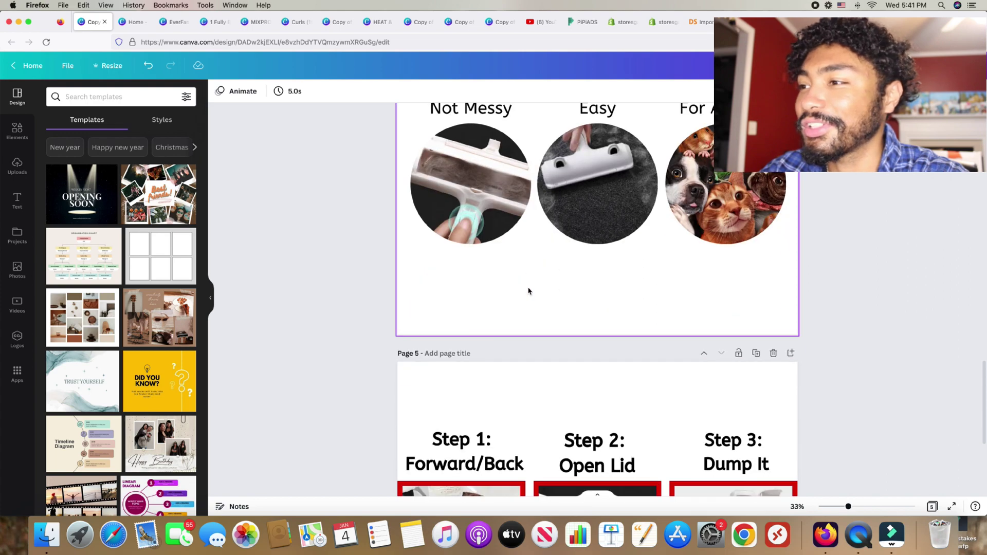
scroll(529, 290, "down", 6)
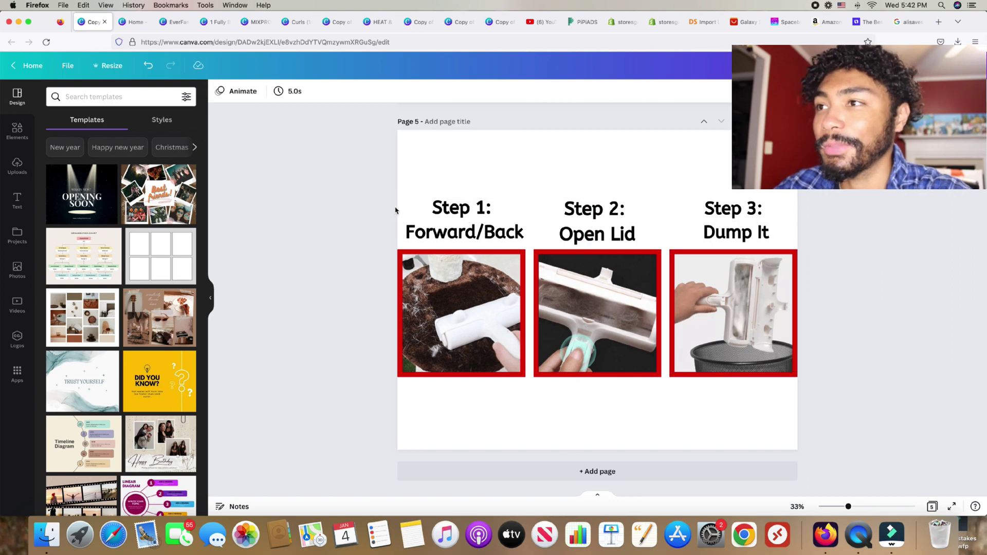
scroll(396, 211, "up", 20)
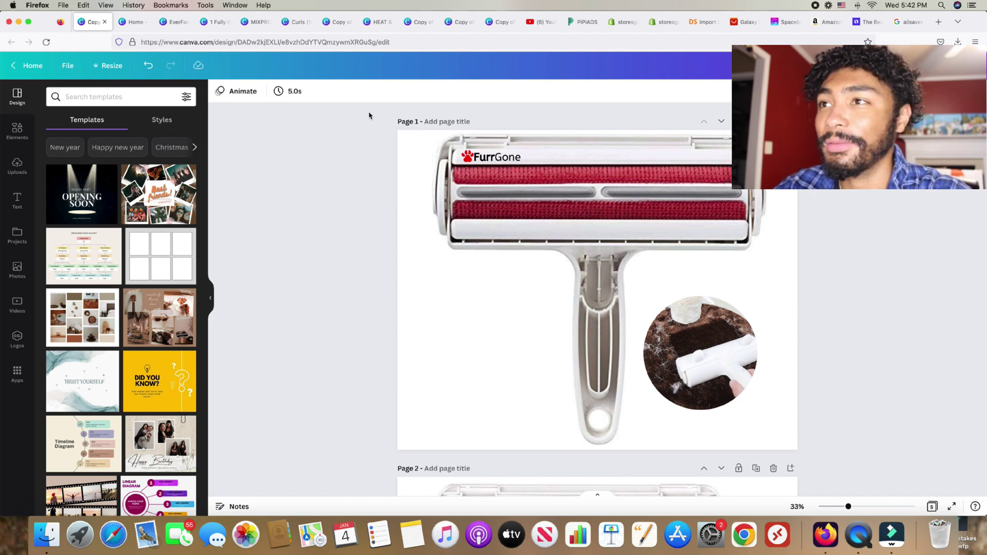
Go past the Moon Lamps logo to the wireless charging stand design and enlarge its page 1 image to about 499 by 503.
left_click(258, 29)
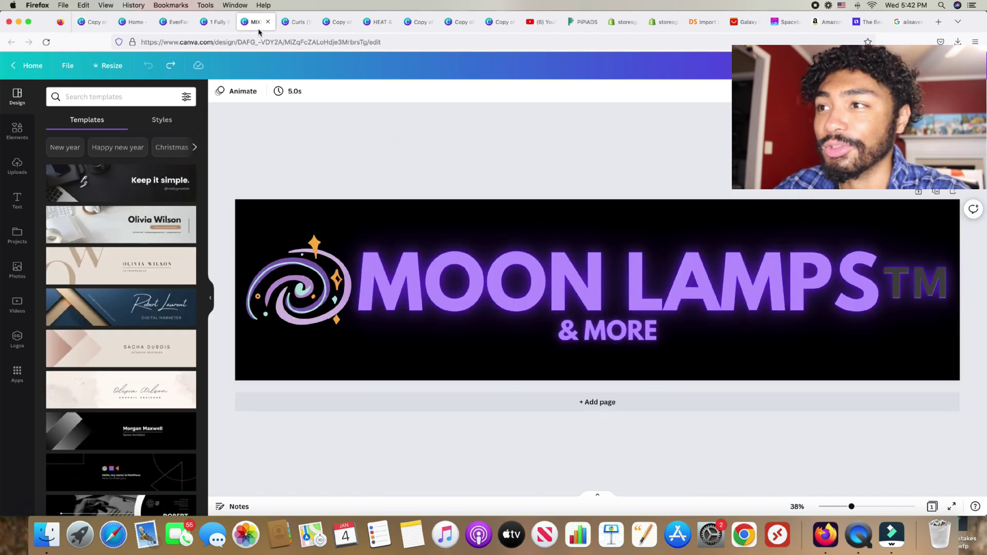
left_click(291, 30)
left_click(326, 29)
left_click(499, 21)
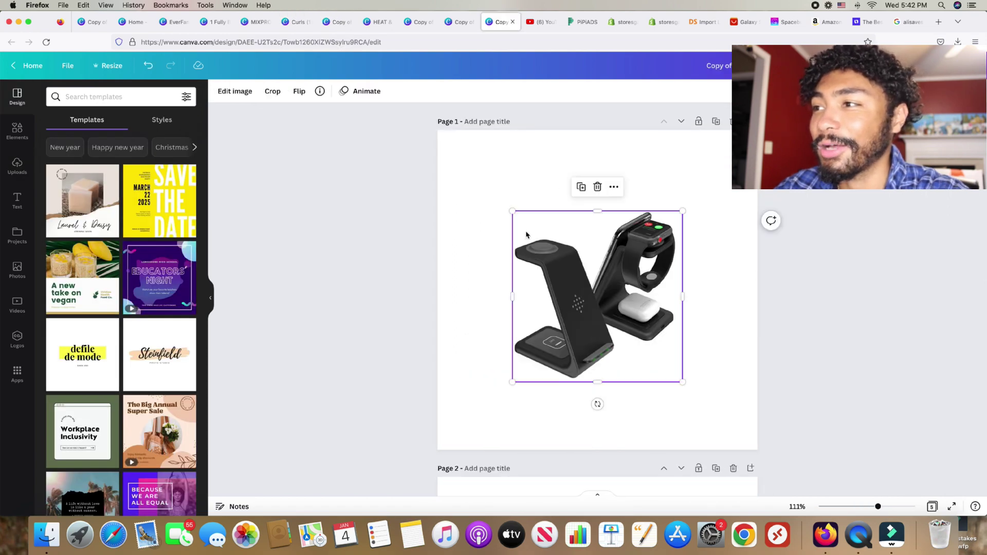
left_click_drag(512, 210, 459, 148)
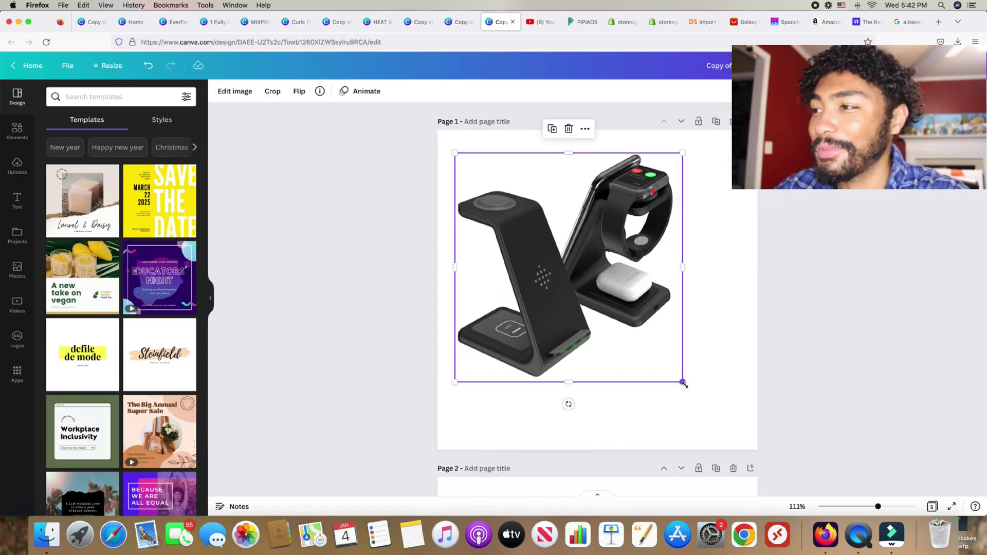
left_click_drag(684, 383, 726, 420)
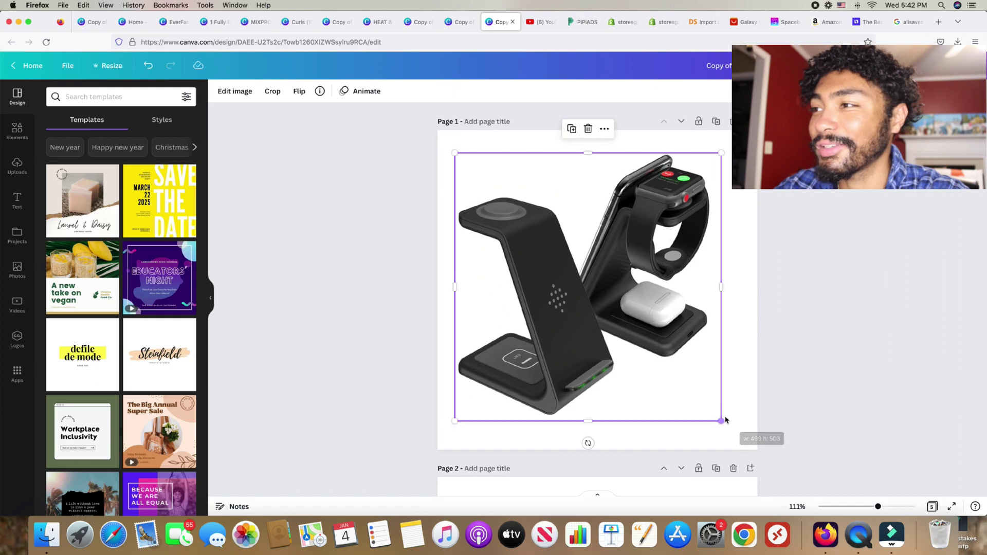
left_click(876, 326)
scroll(872, 326, "down", 5)
Switch to the Shopify theme editor and review the product-landing template from the product section to the "Enter the VOID" video hero.
left_click(622, 22)
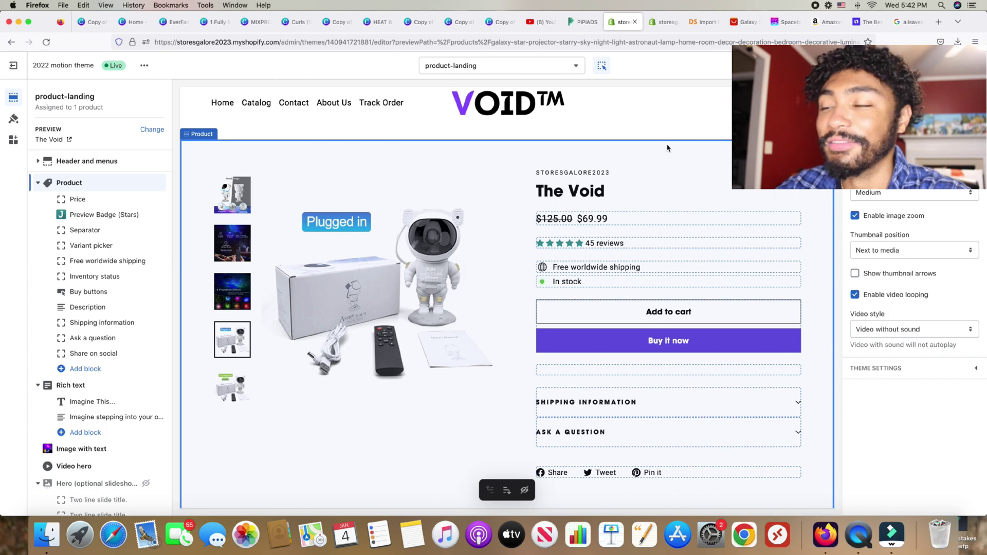
scroll(624, 209, "down", 10)
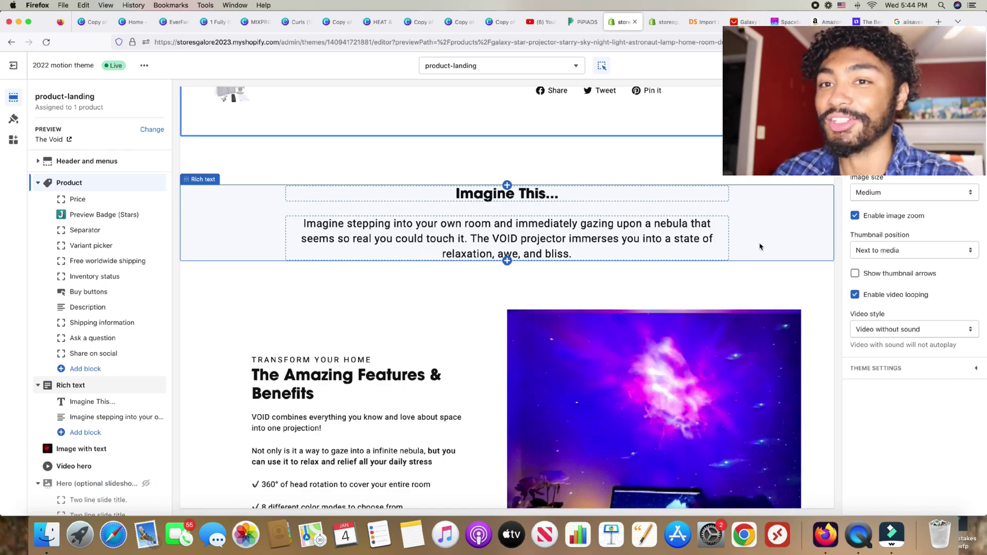
scroll(759, 247, "down", 3)
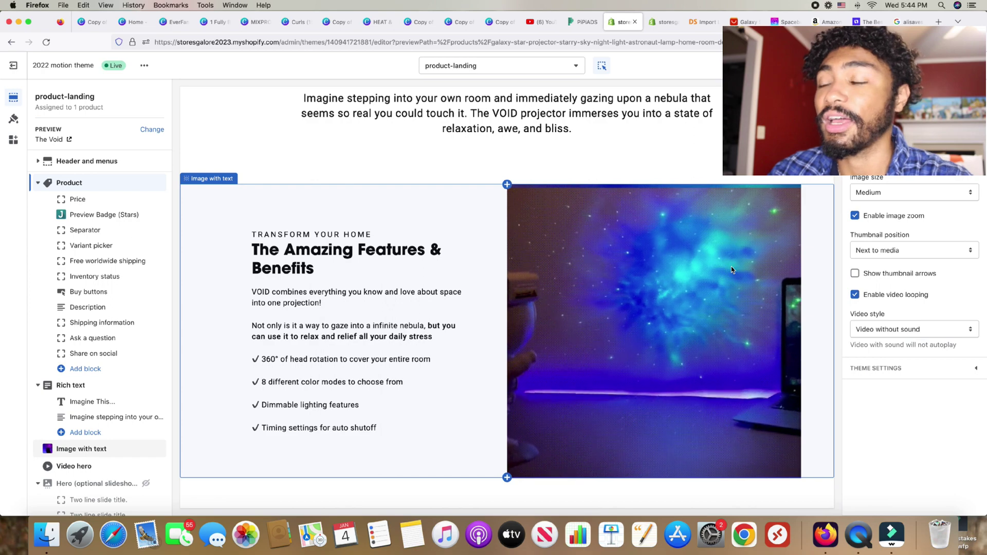
scroll(730, 266, "down", 3)
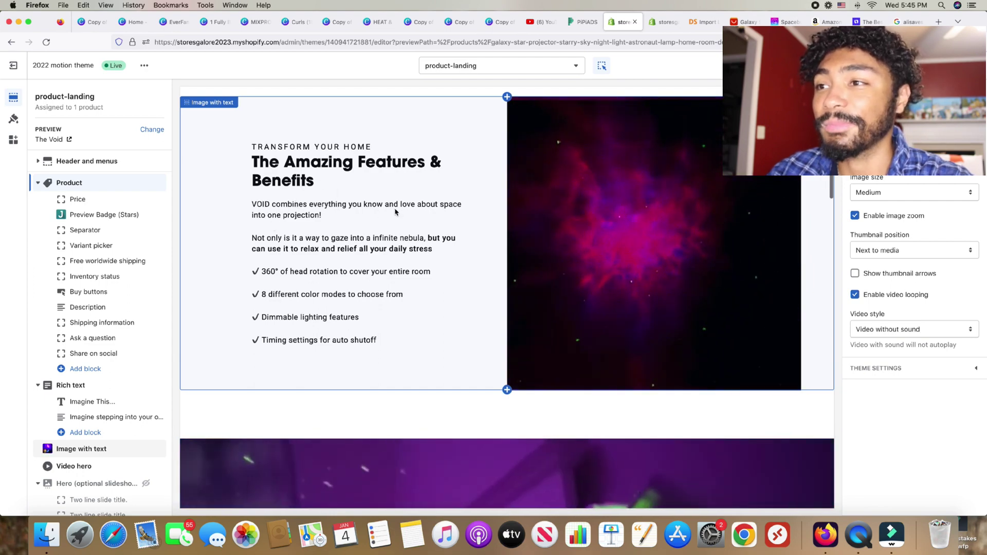
scroll(404, 214, "down", 1)
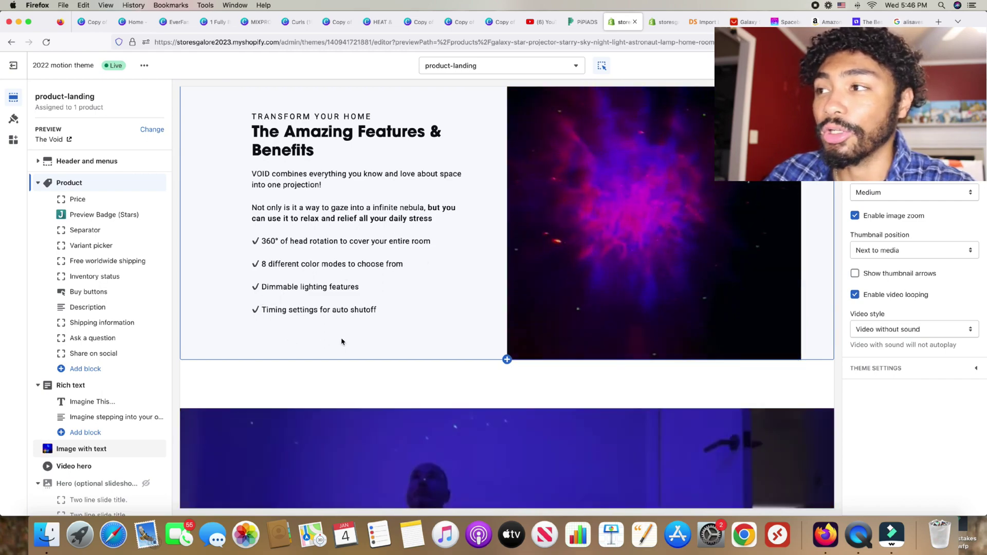
scroll(341, 337, "down", 1)
scroll(467, 313, "up", 3)
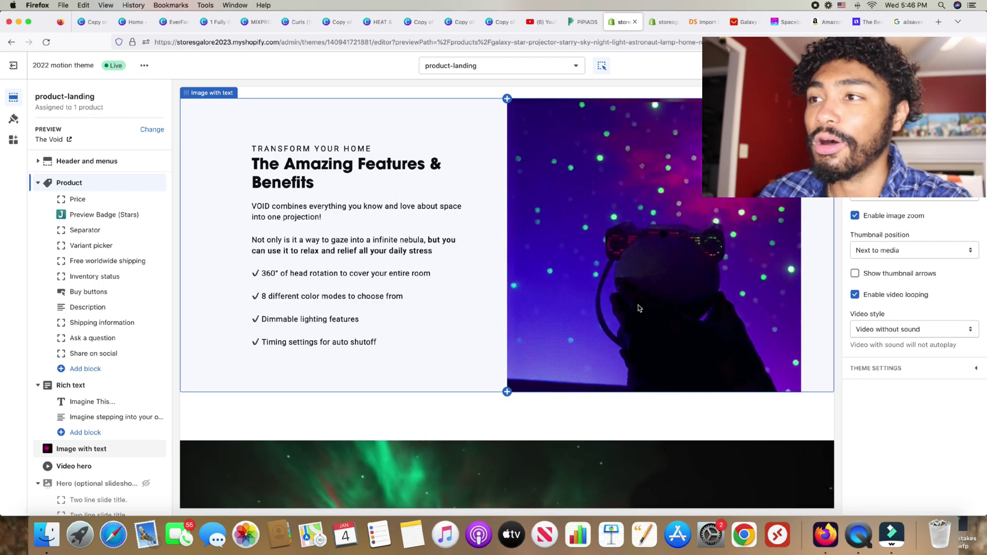
scroll(638, 308, "up", 1)
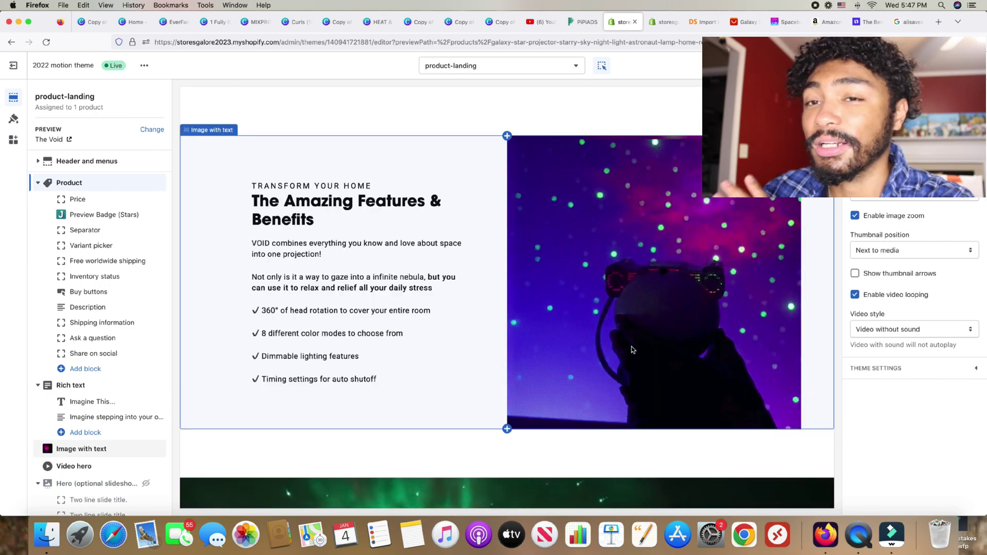
scroll(637, 370, "down", 8)
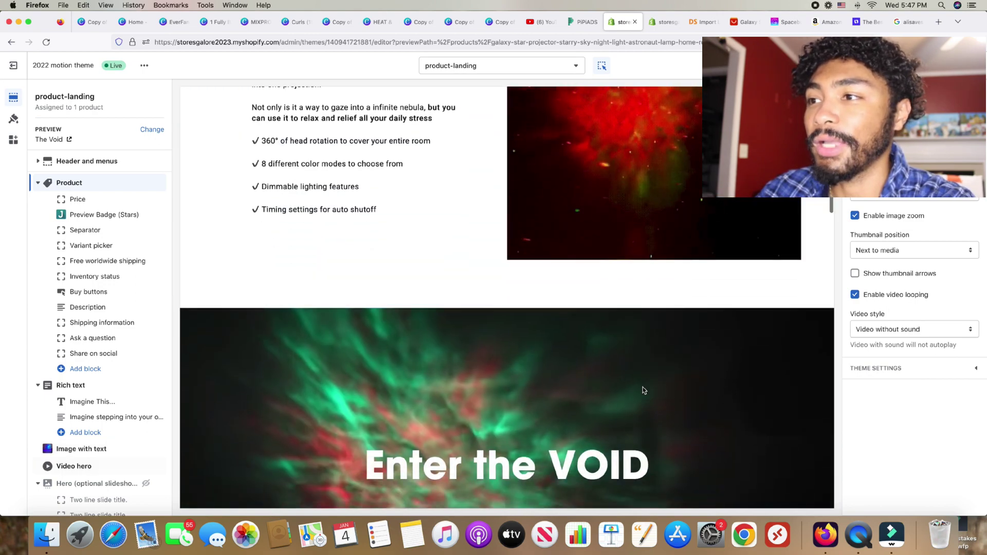
scroll(642, 386, "down", 1)
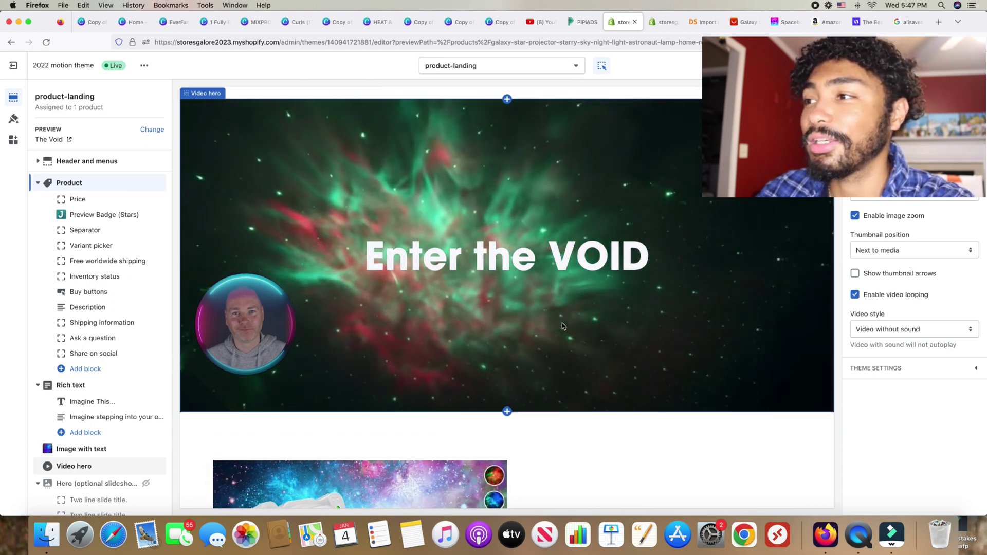
Open the Video hero section's settings, then view the YouTube results for "galaxy projector" as a source of background videos.
left_click(574, 326)
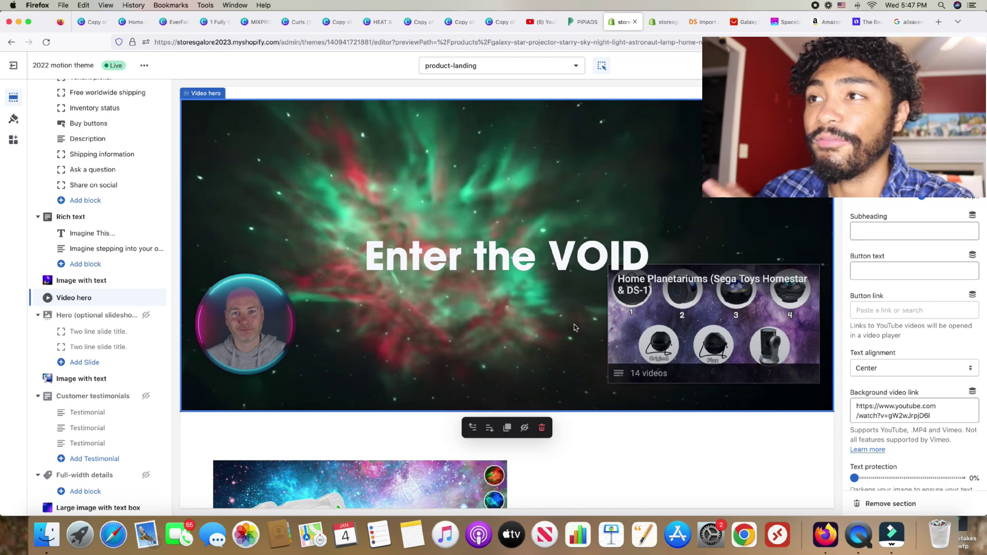
key("ctrl+shift+Tab")
key("ctrl+shift+Tab")
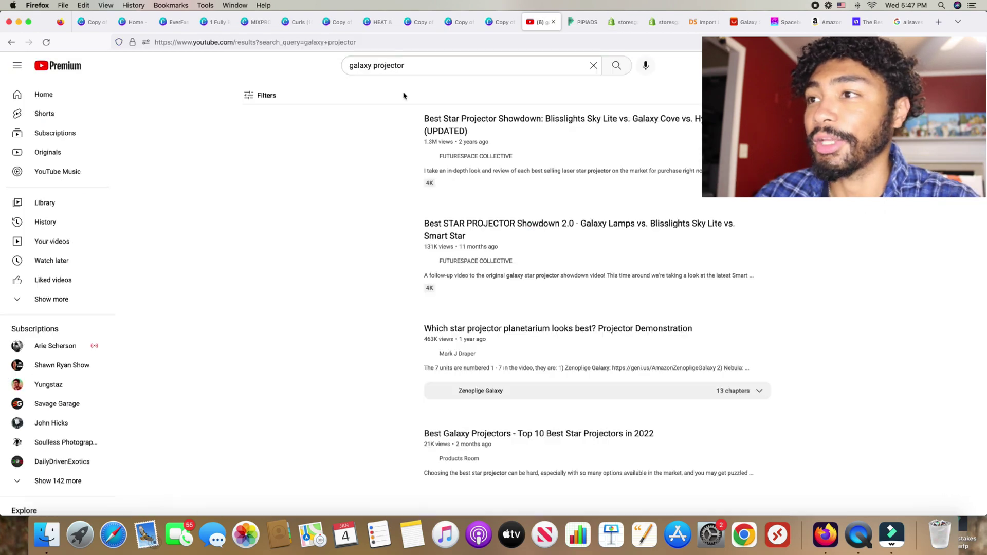
mouse_move(574, 133)
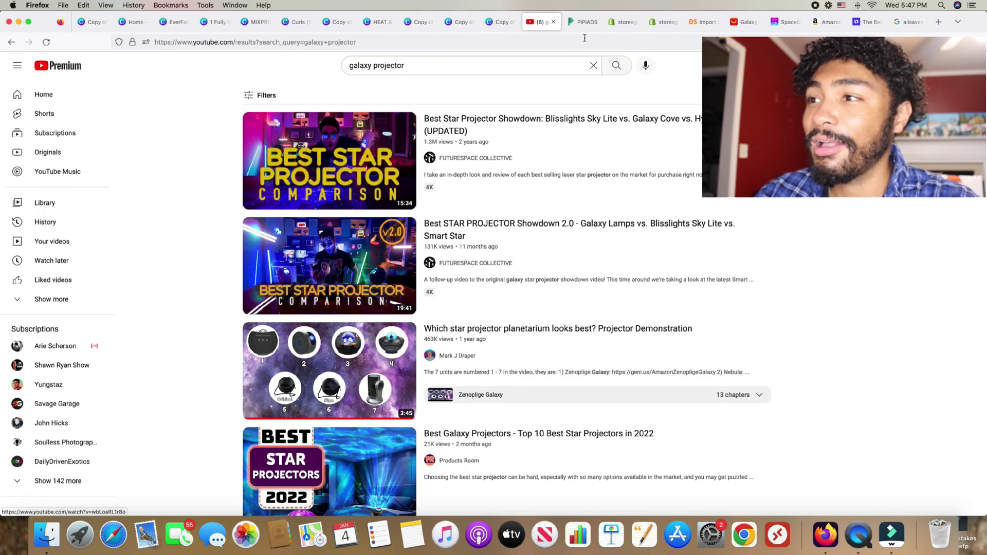
Return to the Shopify theme editor and review the Video hero settings, "How To Use It" and "The Perfect Gift" sections.
left_click(623, 21)
scroll(899, 381, "down", 1)
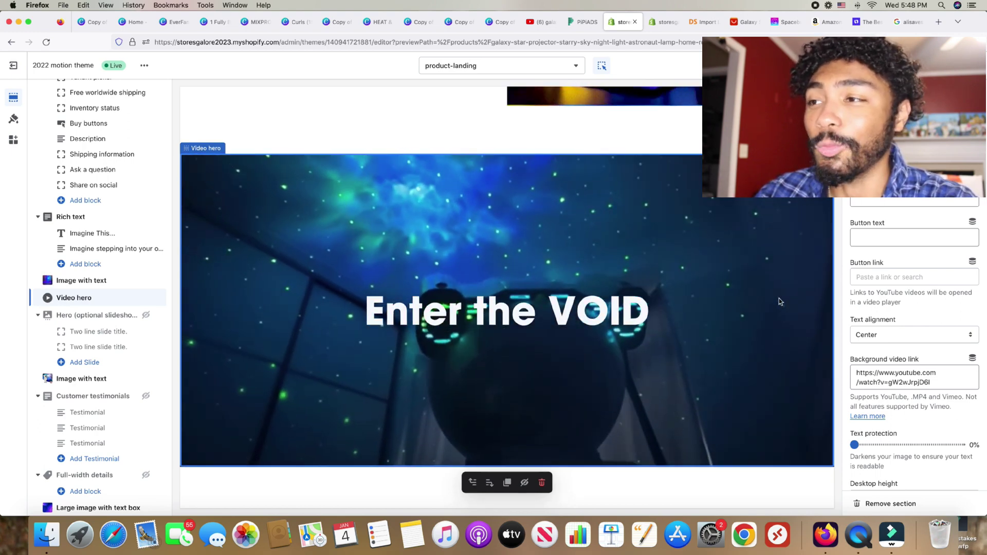
scroll(779, 302, "down", 4)
scroll(778, 302, "down", 3)
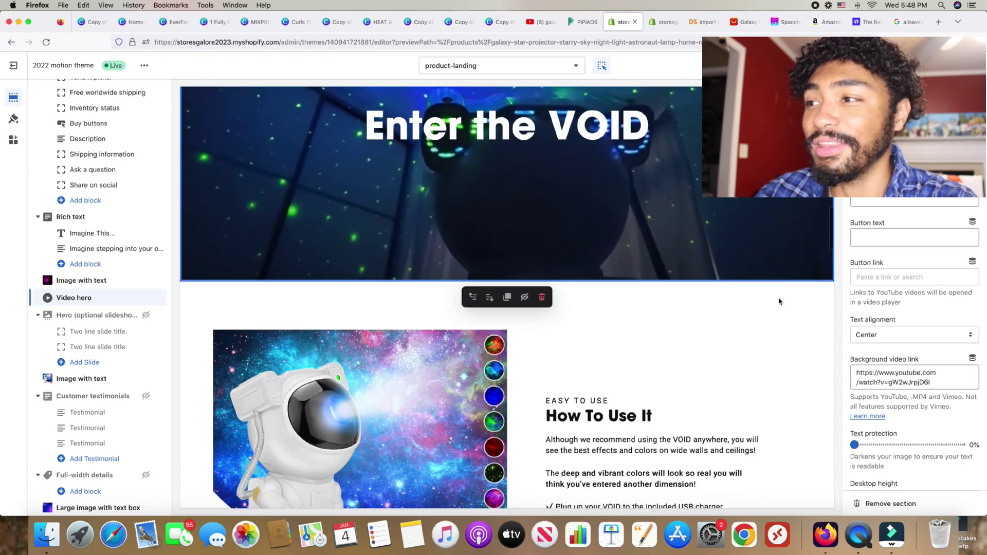
scroll(779, 302, "down", 2)
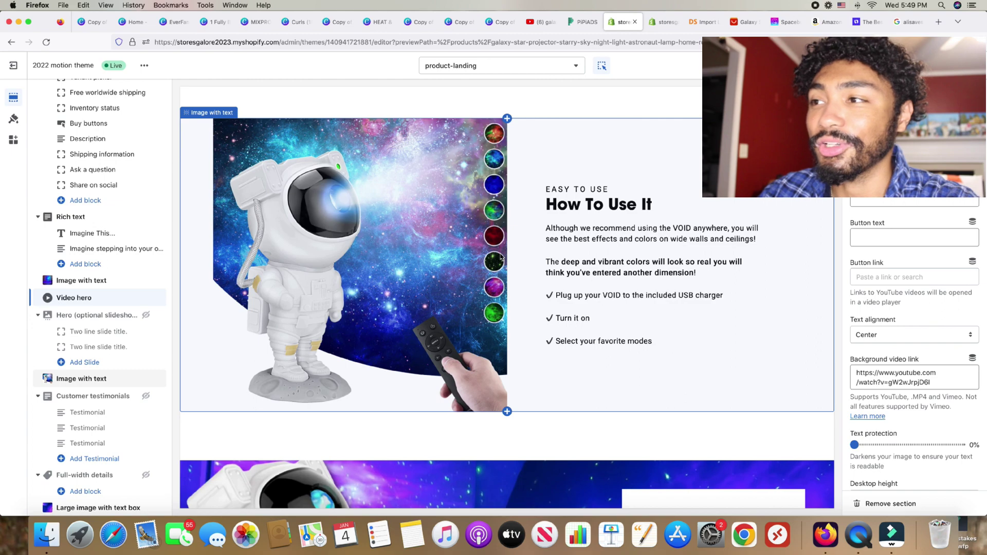
scroll(640, 250, "down", 6)
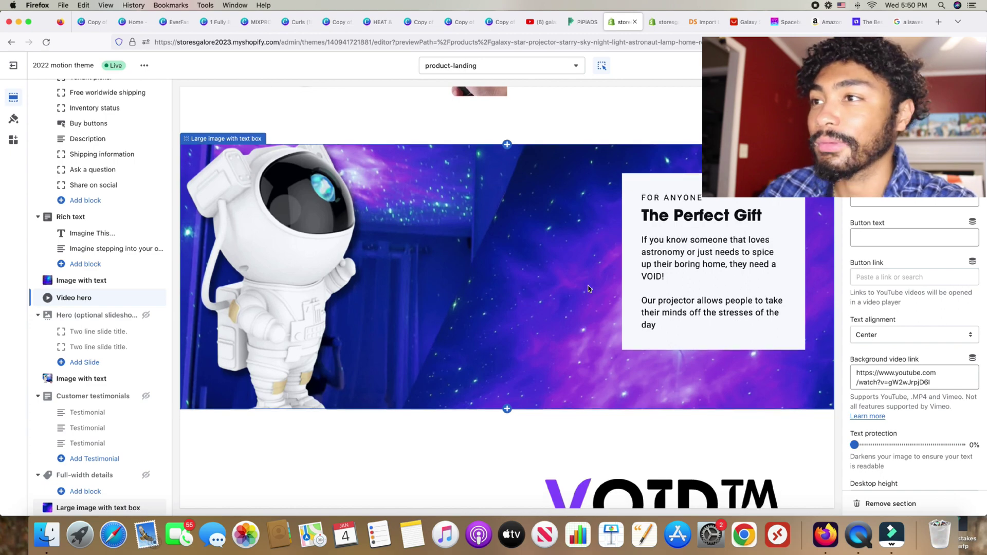
scroll(588, 285, "up", 3)
scroll(588, 287, "down", 2)
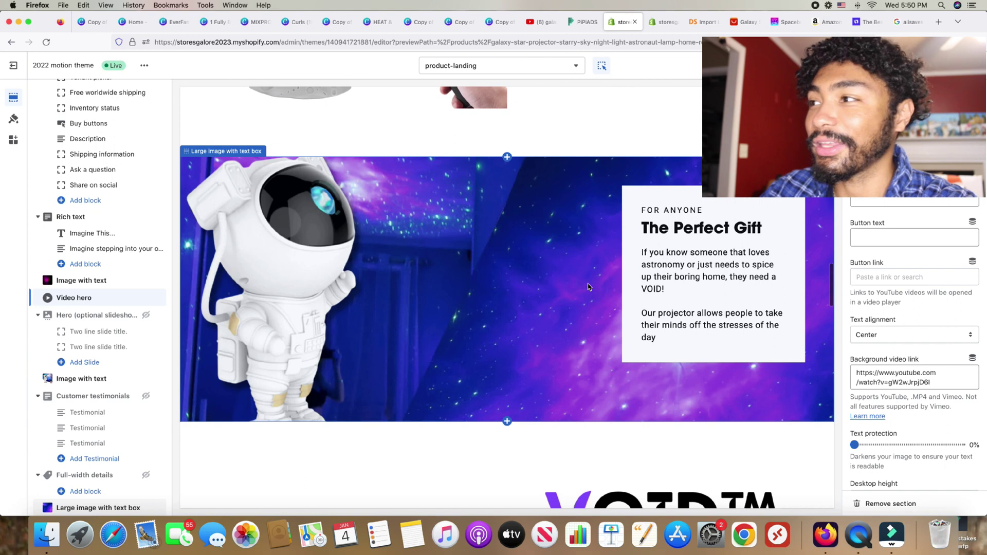
Open the "Large image with text box" section's settings and compare its banner with the astronaut banner on page 2 in Canva.
left_click(488, 237)
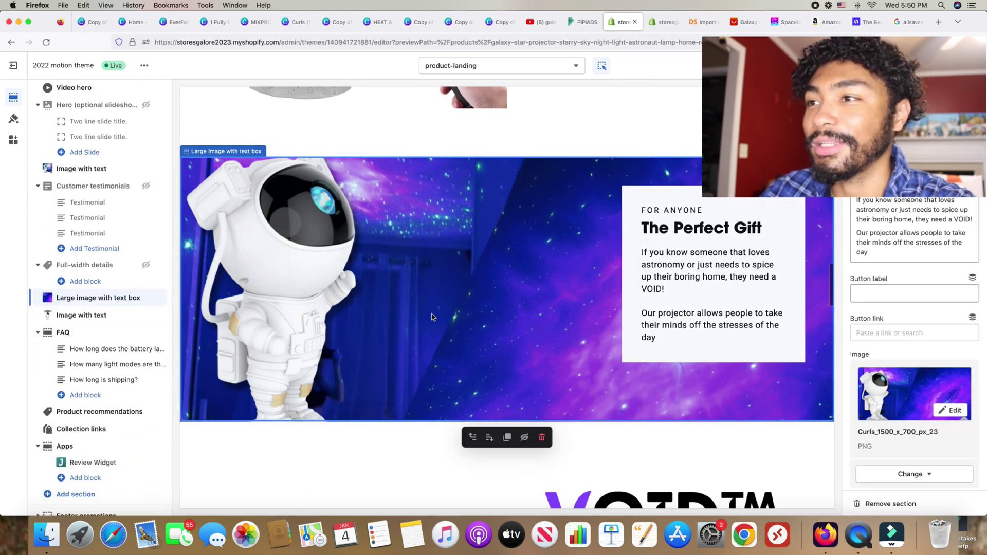
left_click(297, 22)
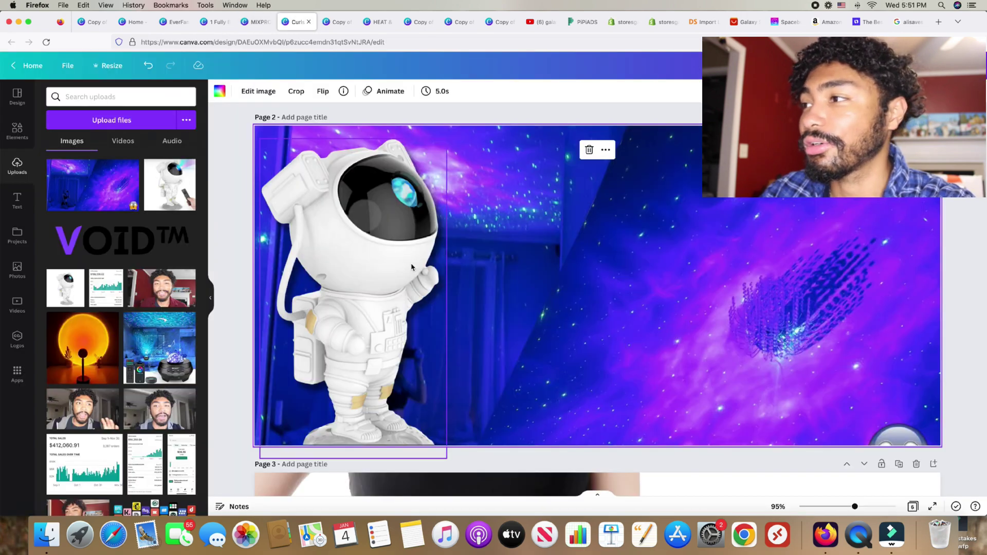
key("ctrl+Tab")
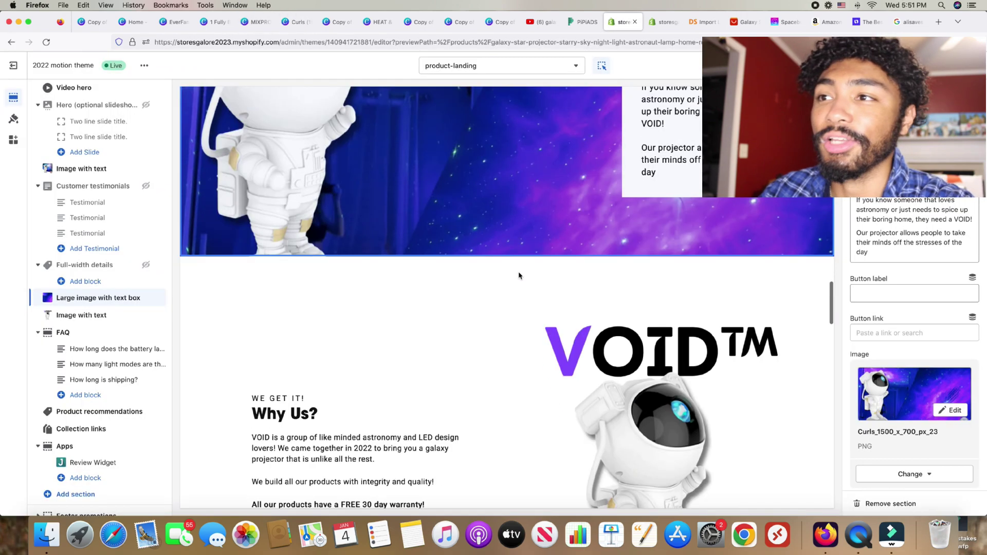
scroll(519, 275, "up", 5)
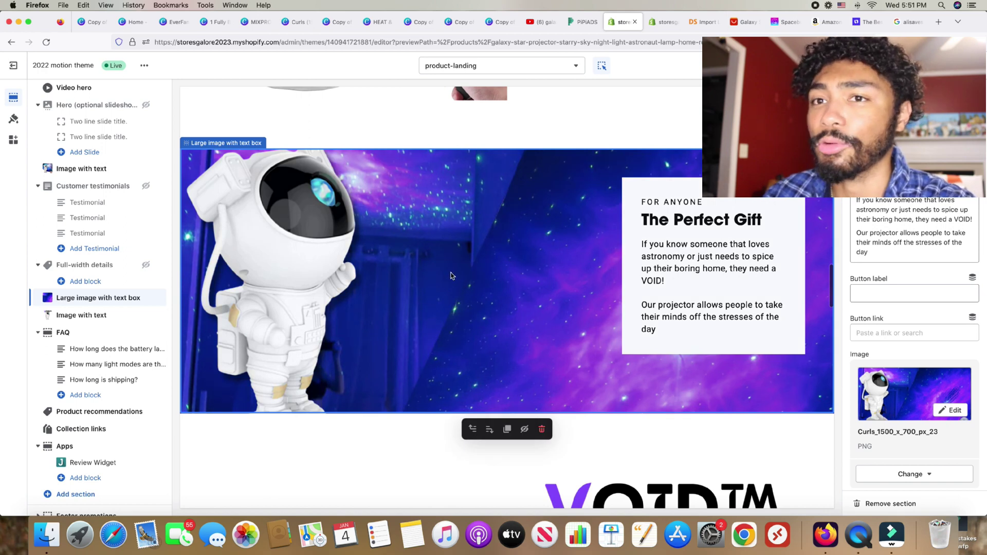
key("ctrl+Tab")
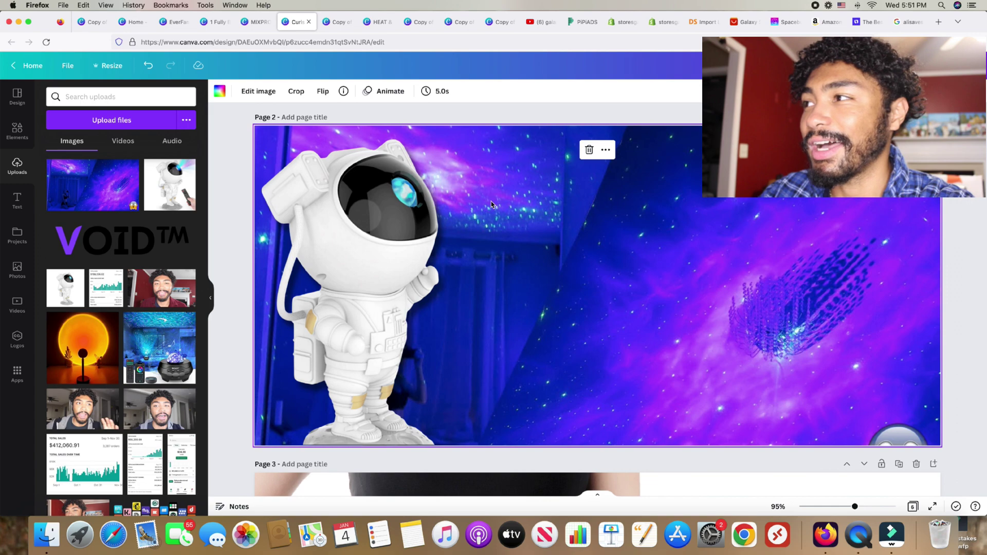
scroll(491, 203, "up", 3)
scroll(492, 203, "down", 5)
scroll(492, 203, "up", 5)
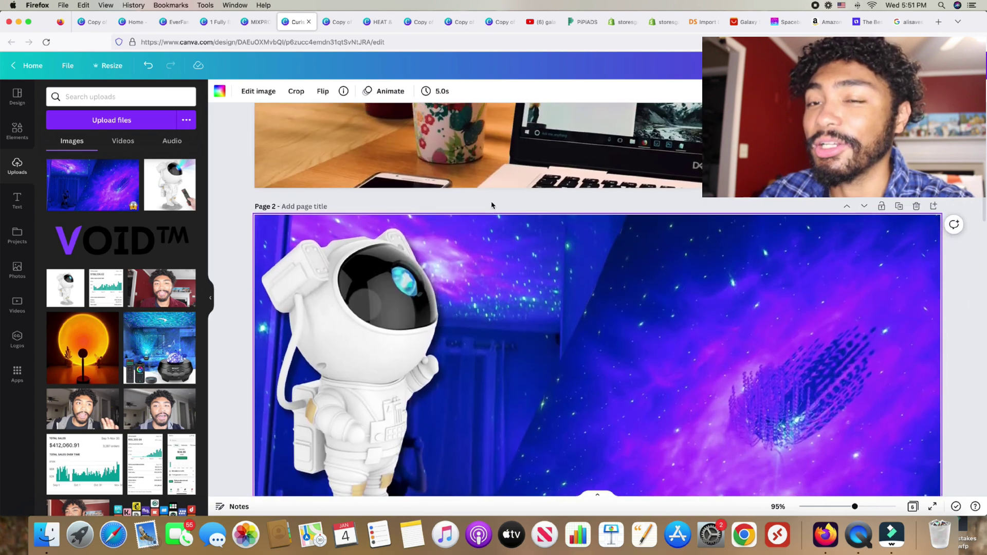
Return to the Shopify theme editor and review the "Why Us?" image-with-text section and the FAQs.
scroll(491, 205, "down", 1)
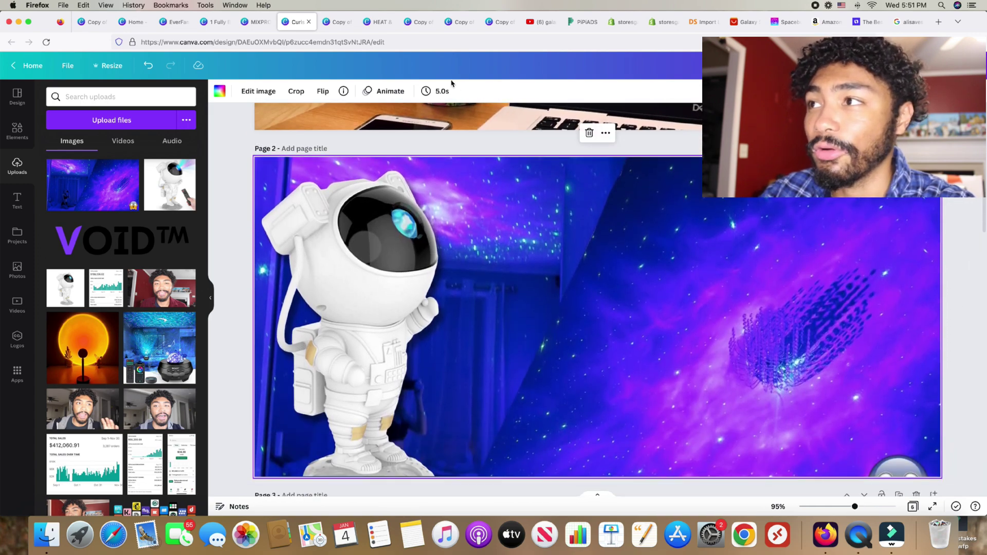
left_click(623, 22)
scroll(651, 328, "down", 6)
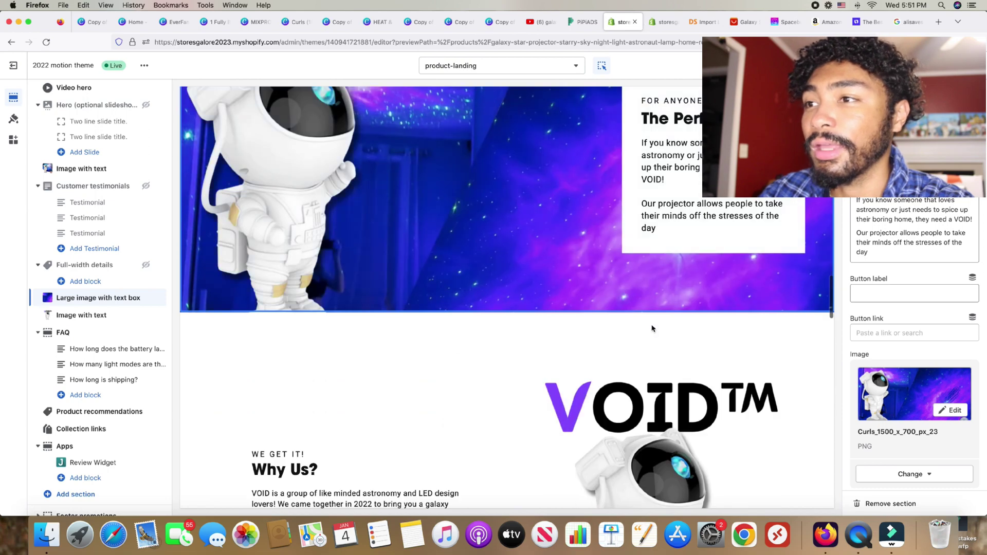
scroll(651, 327, "down", 3)
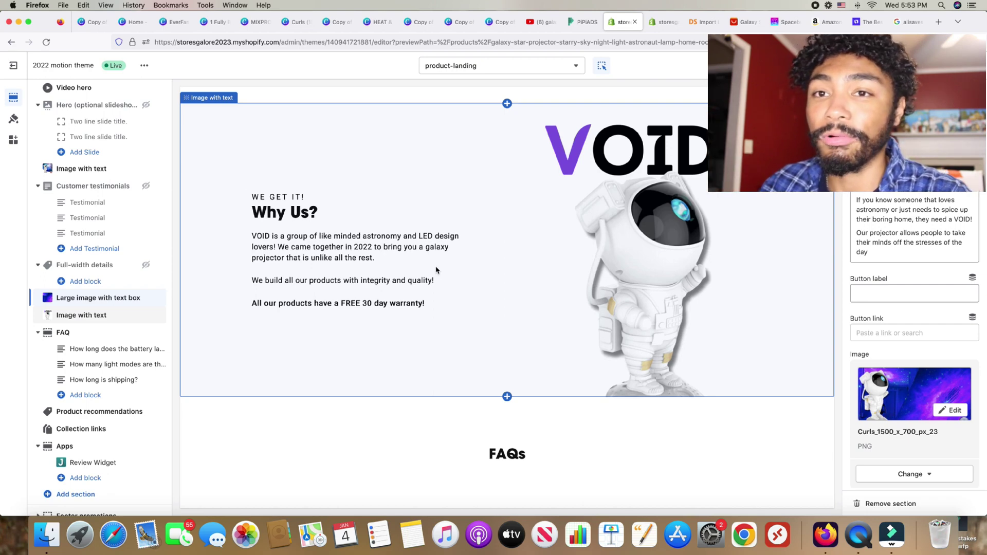
scroll(454, 275, "down", 1)
scroll(465, 276, "down", 5)
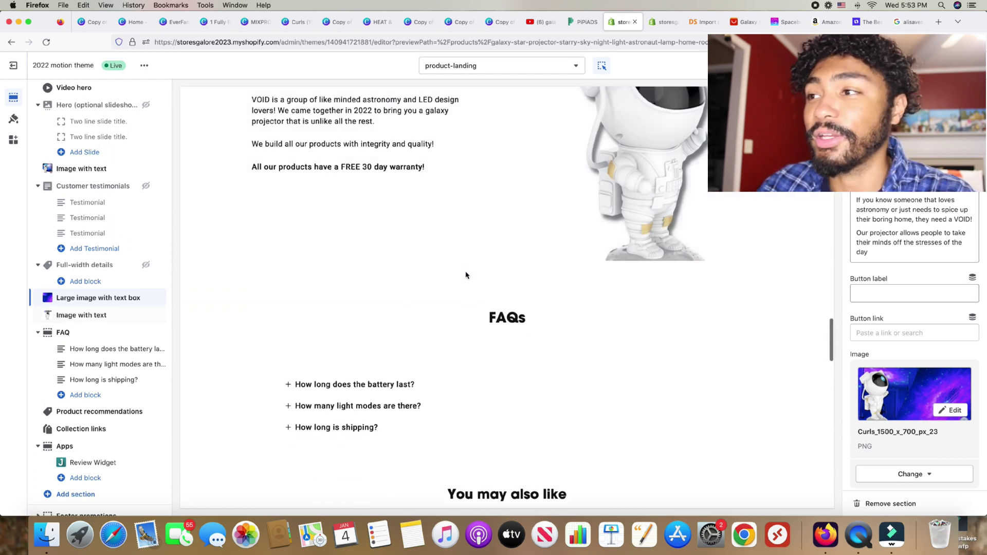
scroll(468, 270, "down", 1)
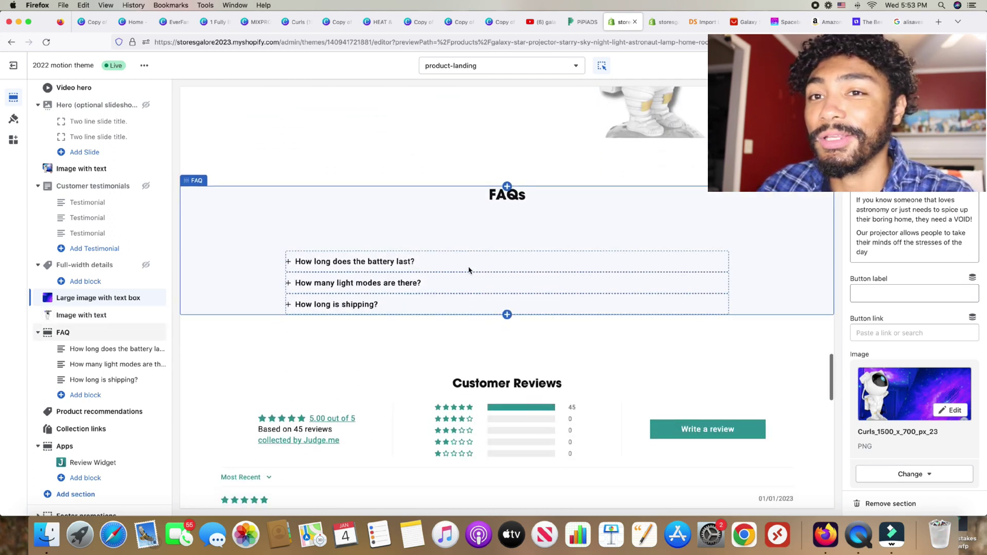
Open the settings of the FAQ questions on battery life, light modes and shipping to view their answers.
left_click(468, 270)
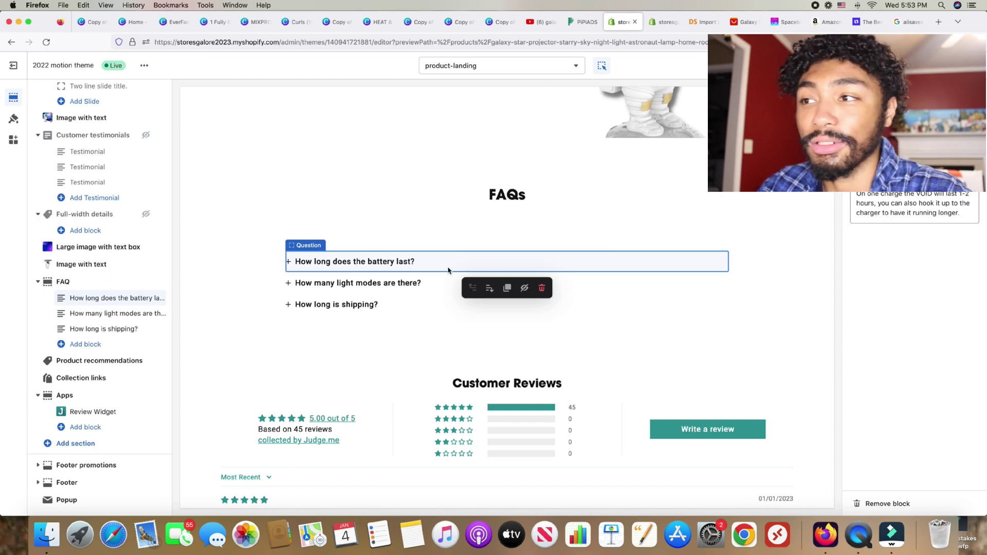
left_click(379, 291)
left_click(374, 305)
Review the Judge.me Customer Reviews widget, then the star rating badge under the product title.
scroll(595, 309, "down", 5)
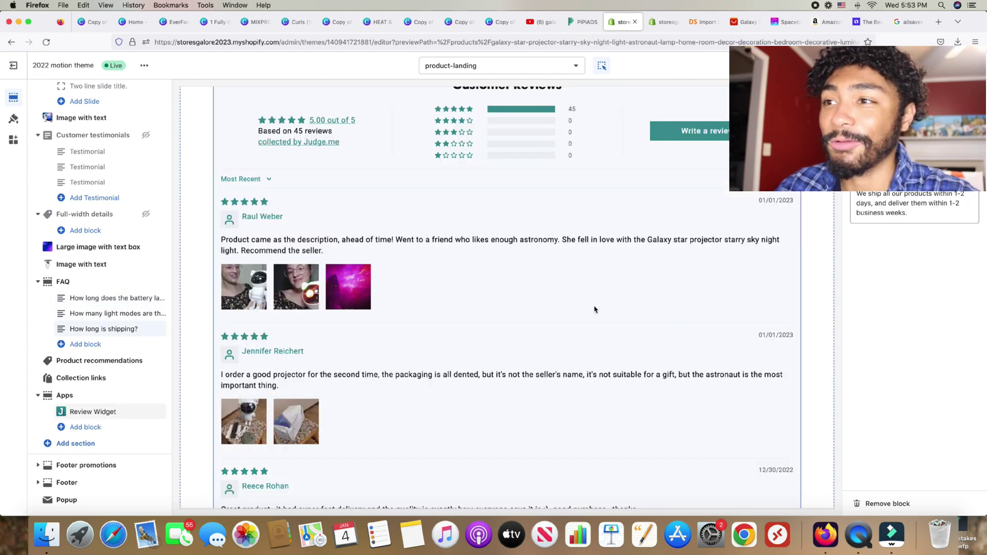
scroll(595, 309, "up", 1)
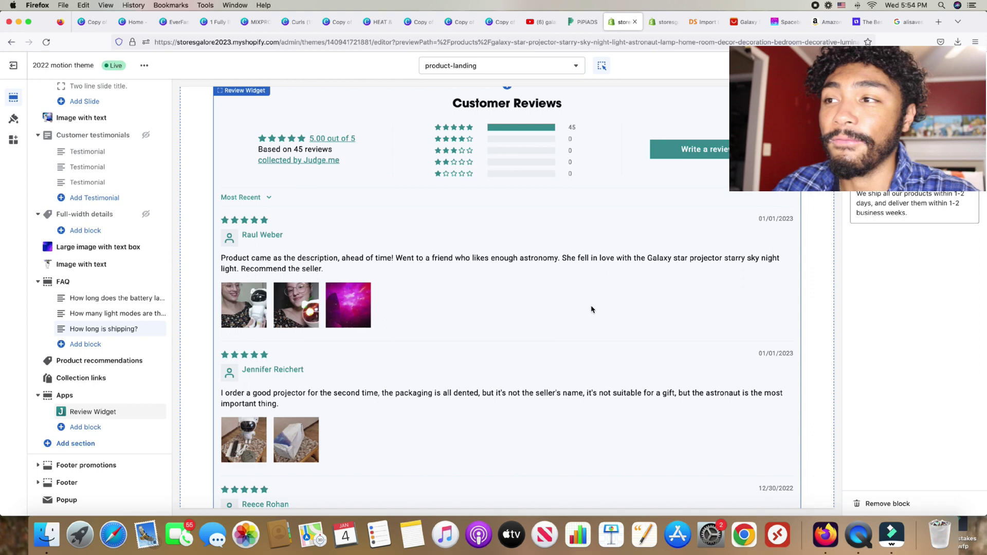
scroll(384, 255, "down", 2)
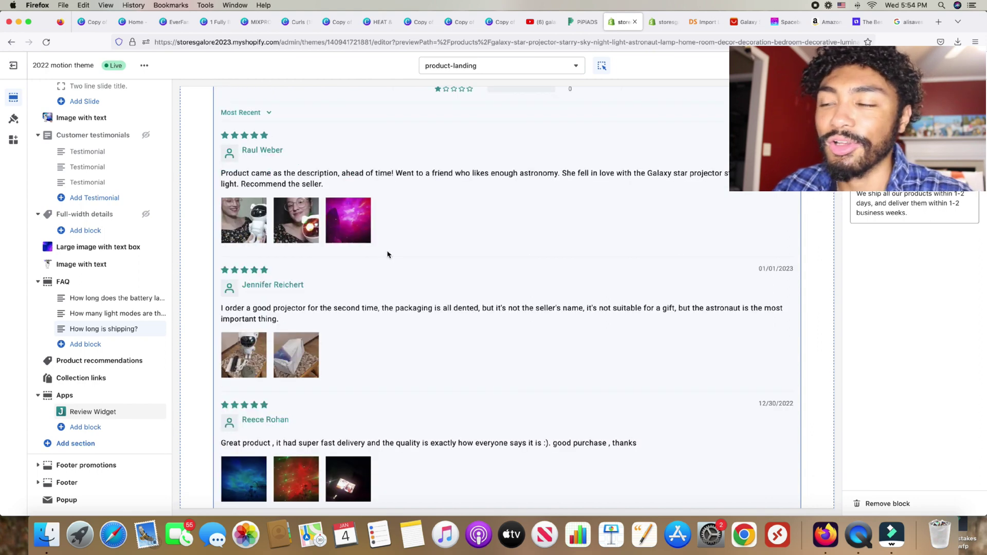
scroll(411, 252, "down", 1)
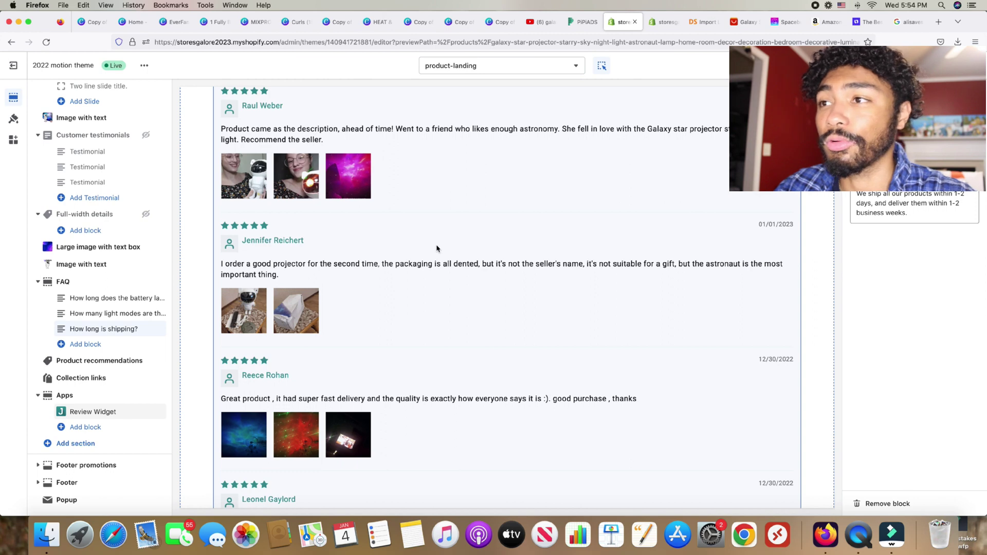
scroll(437, 249, "down", 1)
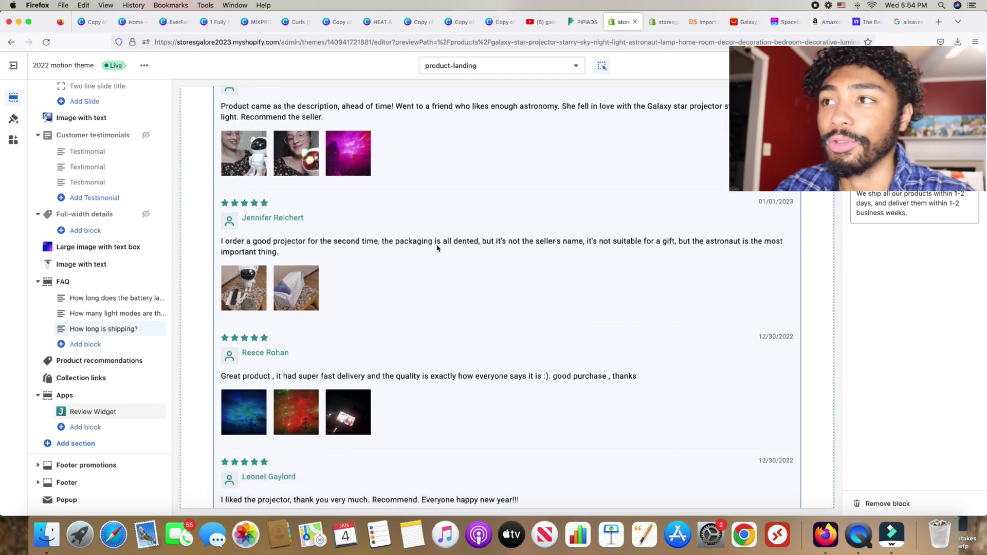
scroll(436, 248, "up", 1)
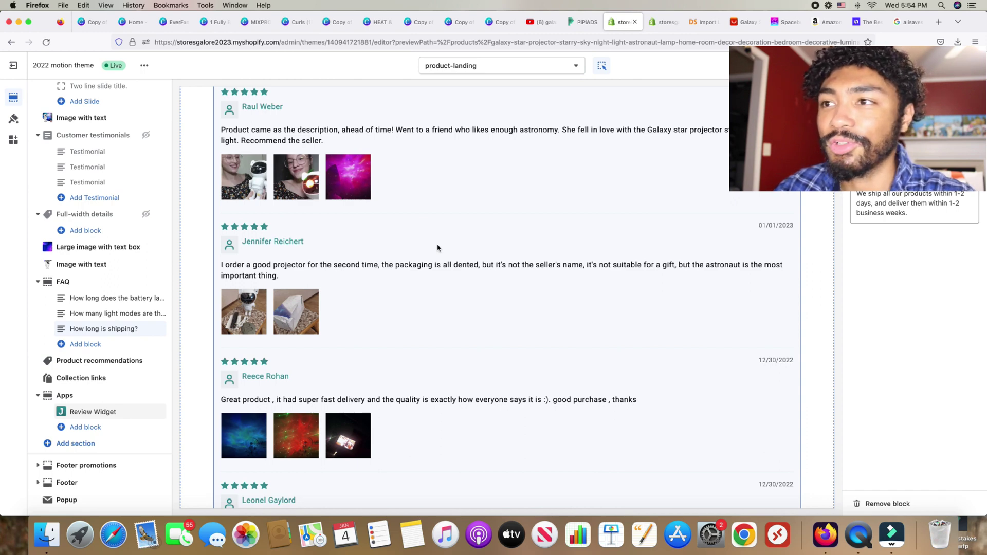
scroll(437, 248, "up", 1)
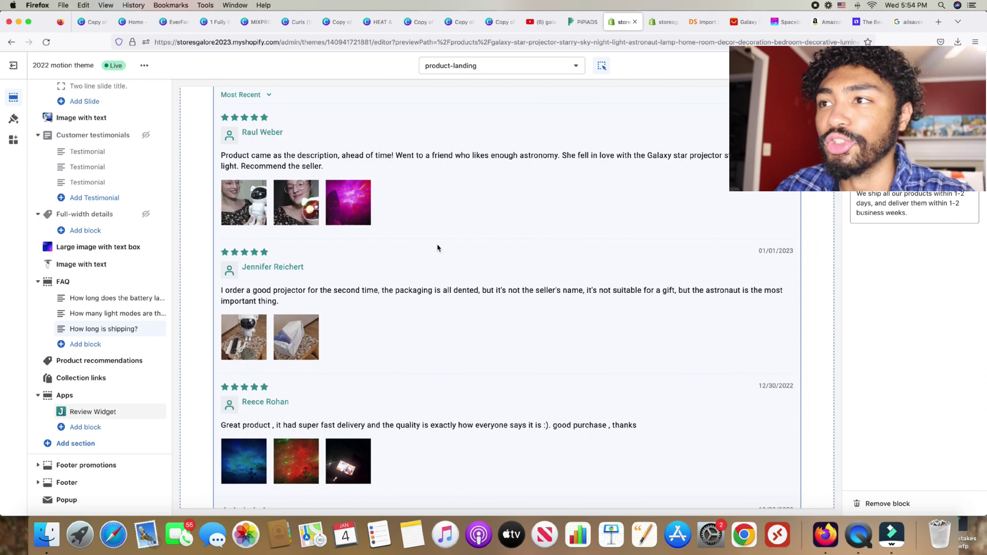
scroll(437, 248, "up", 15)
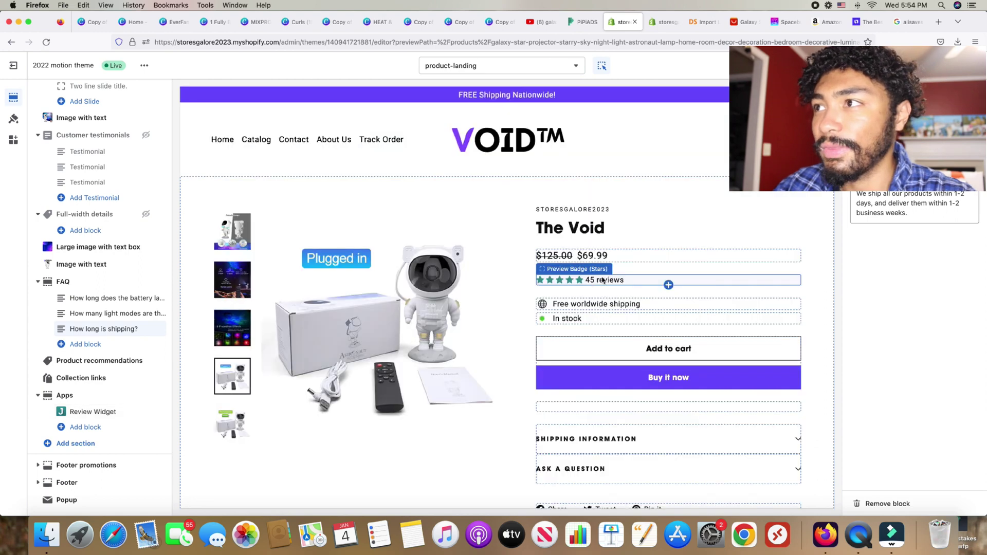
Switch to the product's admin page and view the installed apps, including the Judge.me review apps.
left_click(664, 23)
left_click(56, 309)
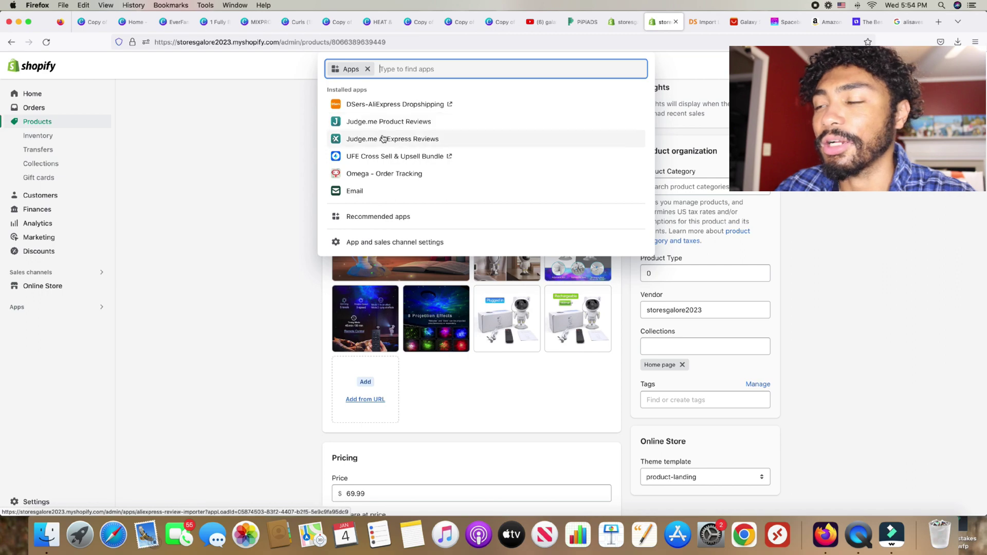
left_click(310, 176)
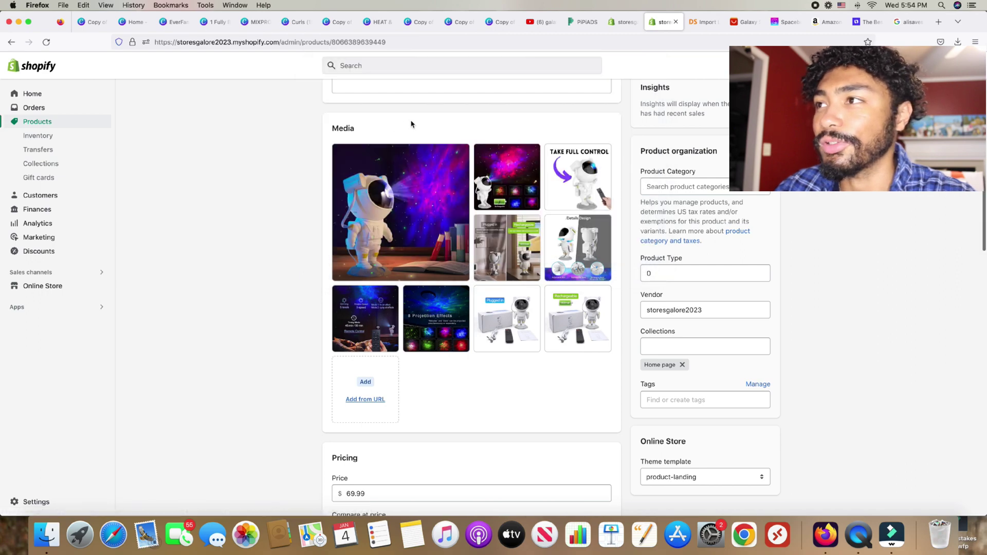
Return to the theme editor, view the live store and open The Void's product page from the catalog.
left_click(621, 22)
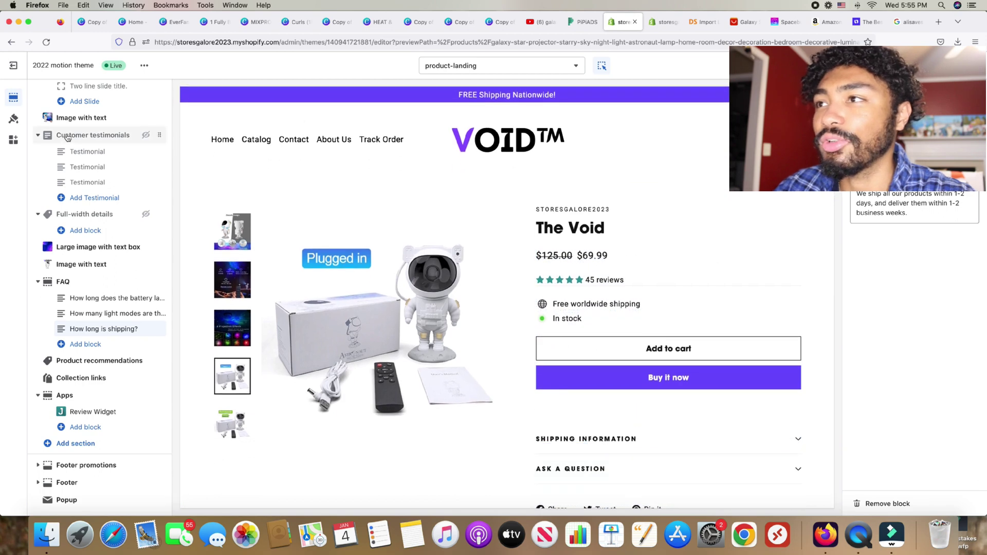
left_click(144, 66)
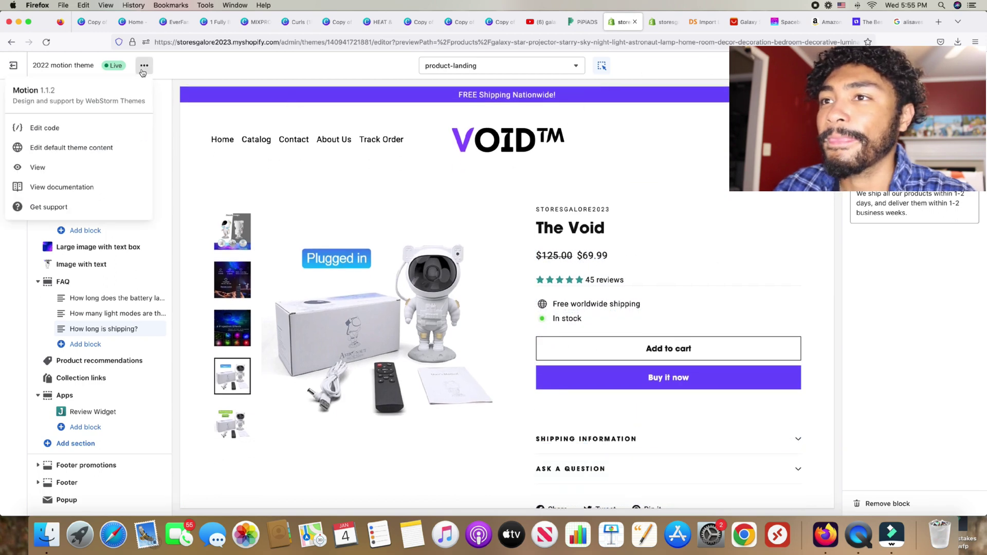
left_click(93, 167)
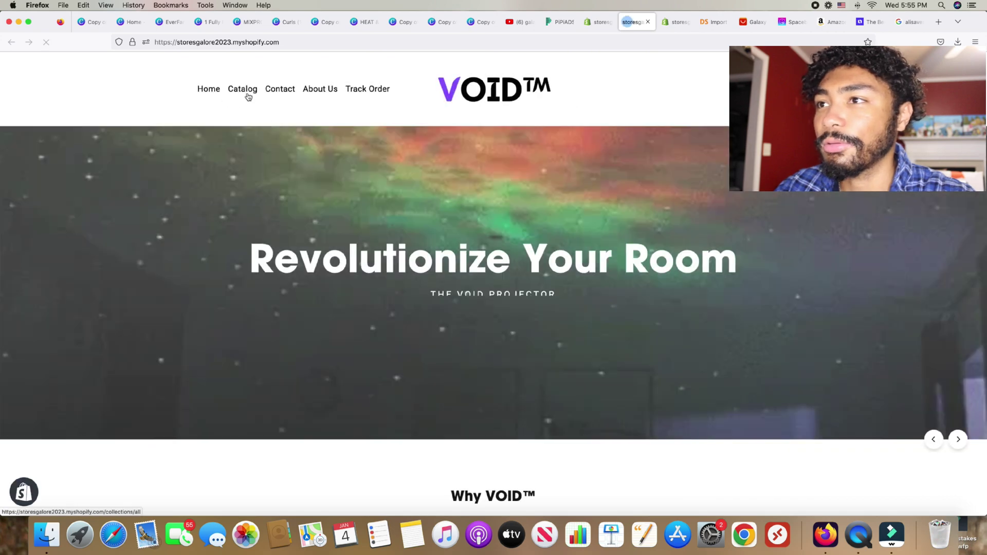
left_click(250, 96)
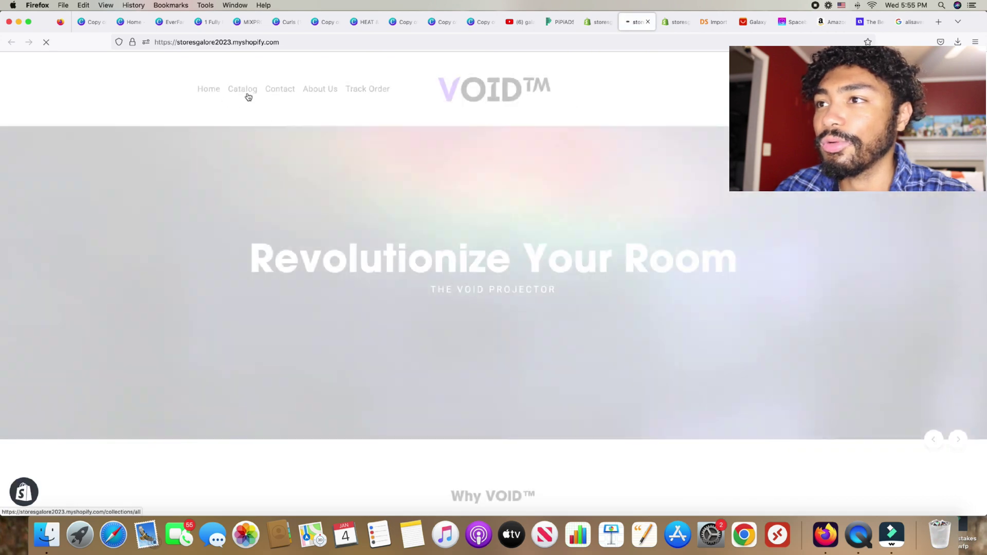
left_click(271, 291)
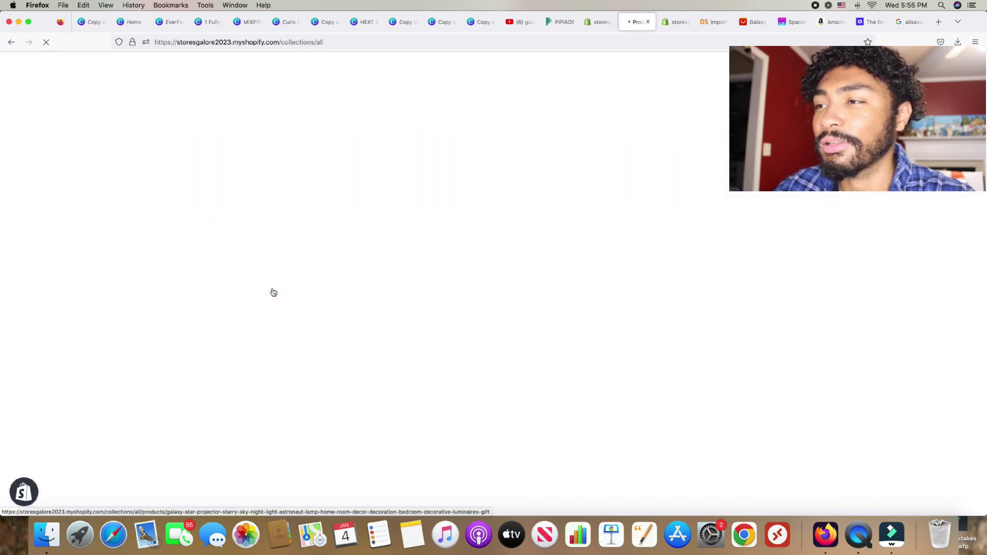
Review The Void's live product page, viewing the "8 Projection Effects" image and the quantity discount offers.
scroll(664, 244, "down", 4)
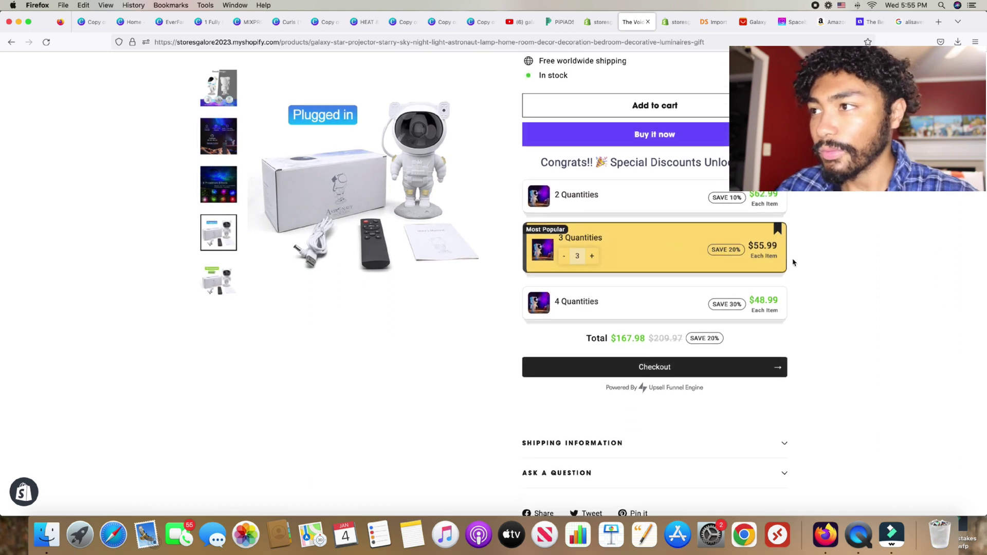
scroll(821, 264, "up", 2)
scroll(821, 264, "up", 2)
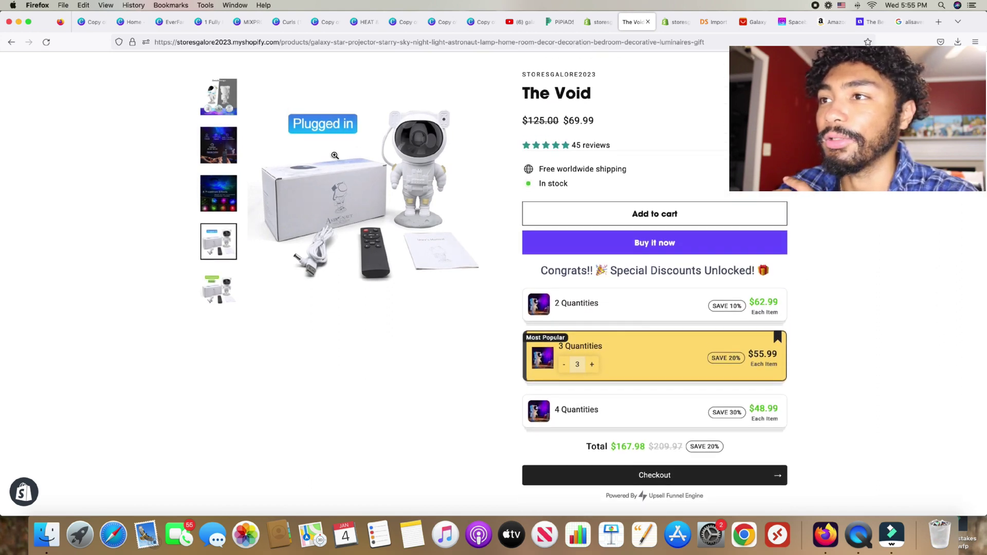
left_click(222, 200)
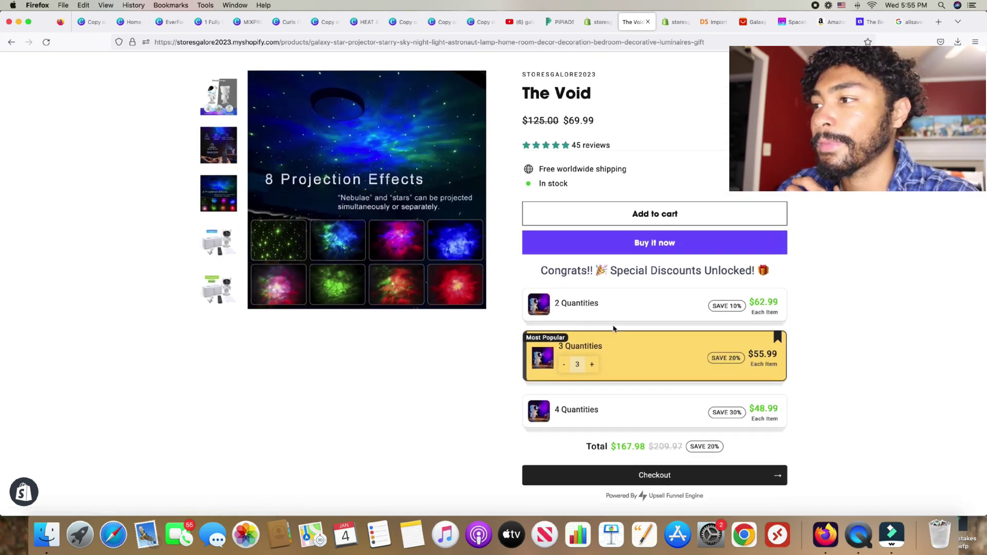
scroll(617, 327, "up", 1)
scroll(704, 330, "down", 2)
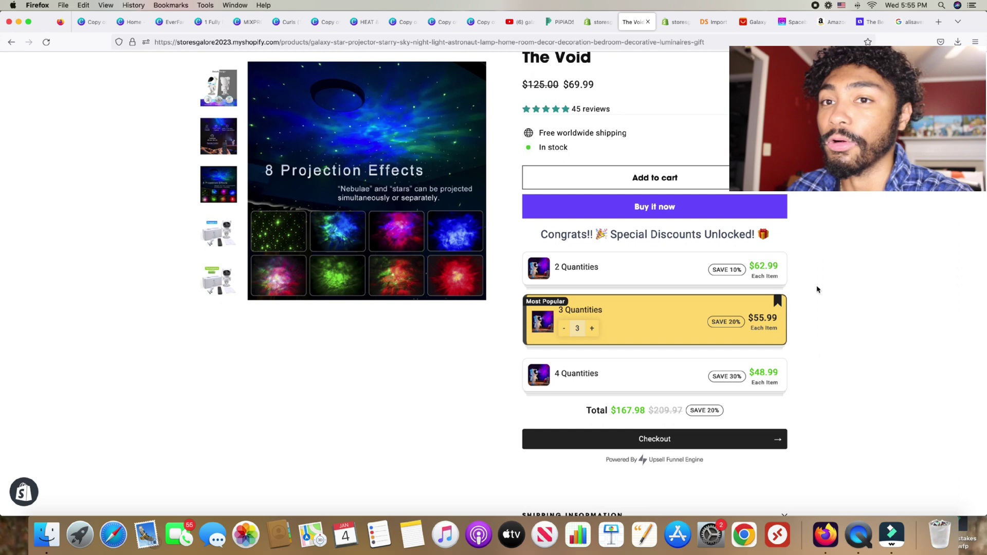
scroll(812, 295, "up", 2)
scroll(812, 297, "down", 3)
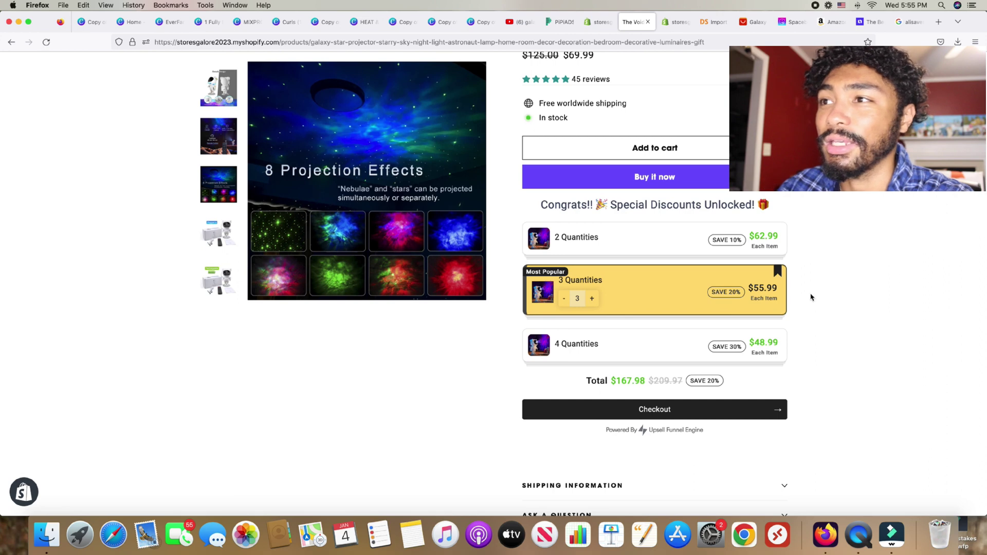
scroll(811, 297, "up", 3)
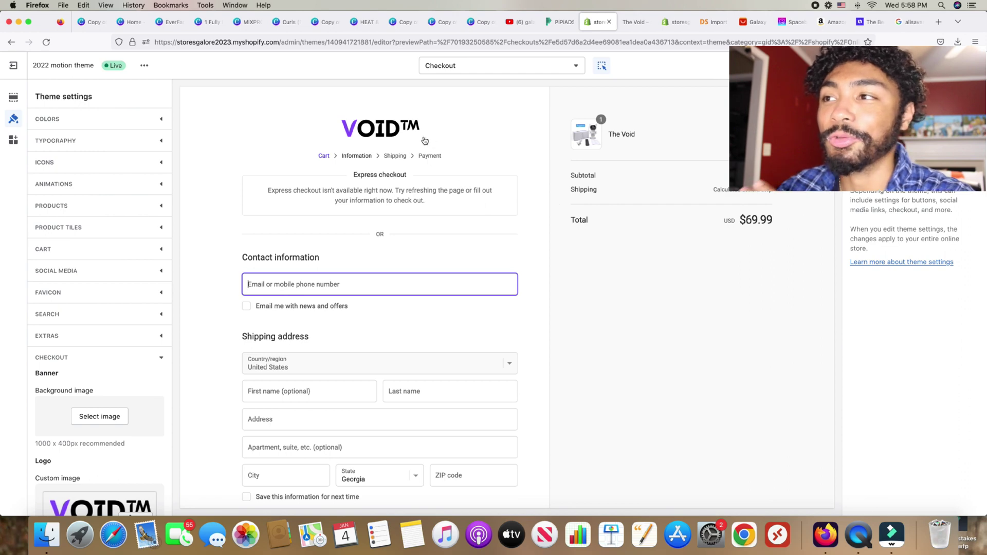
Review the Checkout page preview with its VOID™ logo, contact and shipping forms, and purple accents.
scroll(423, 140, "down", 2)
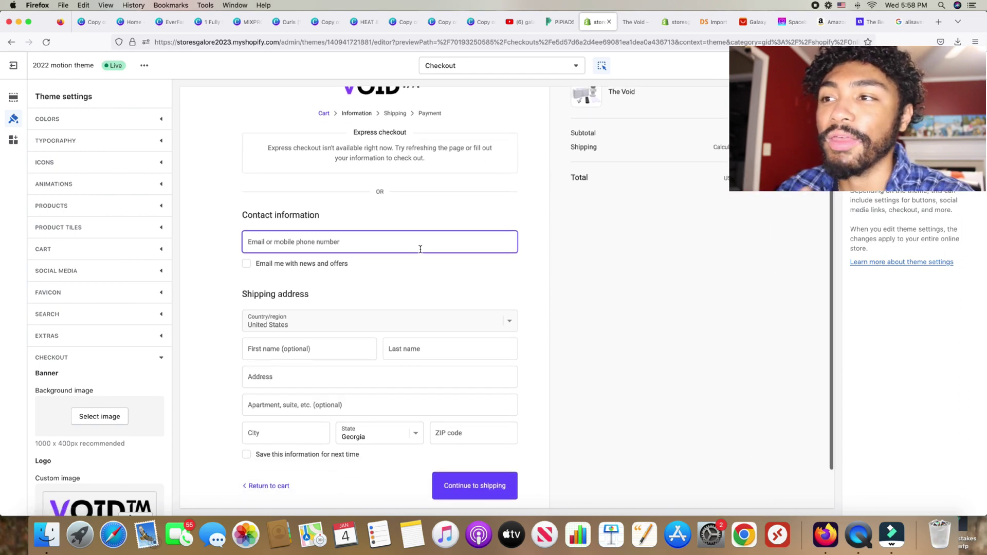
scroll(435, 280, "down", 2)
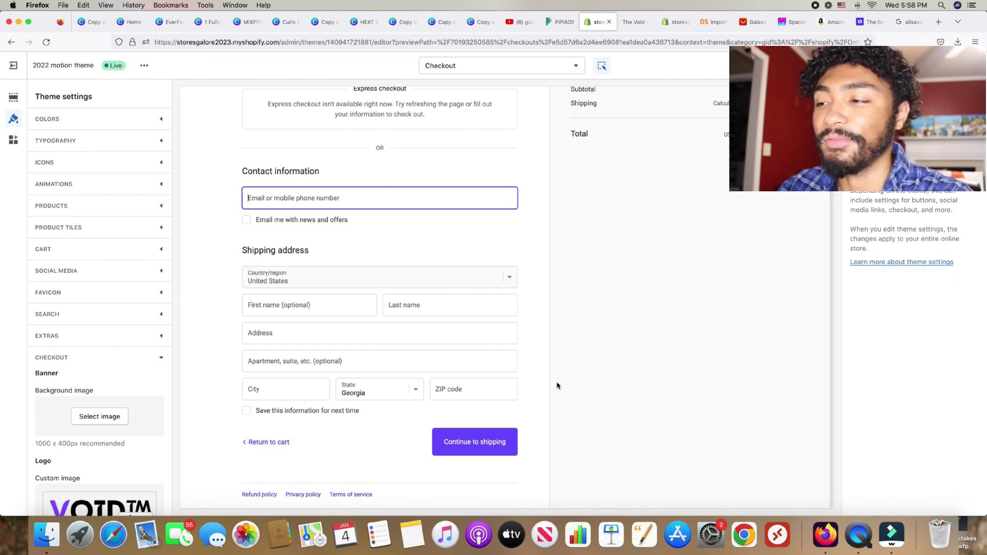
scroll(556, 386, "up", 4)
scroll(555, 387, "down", 1)
scroll(465, 310, "down", 1)
scroll(465, 311, "up", 2)
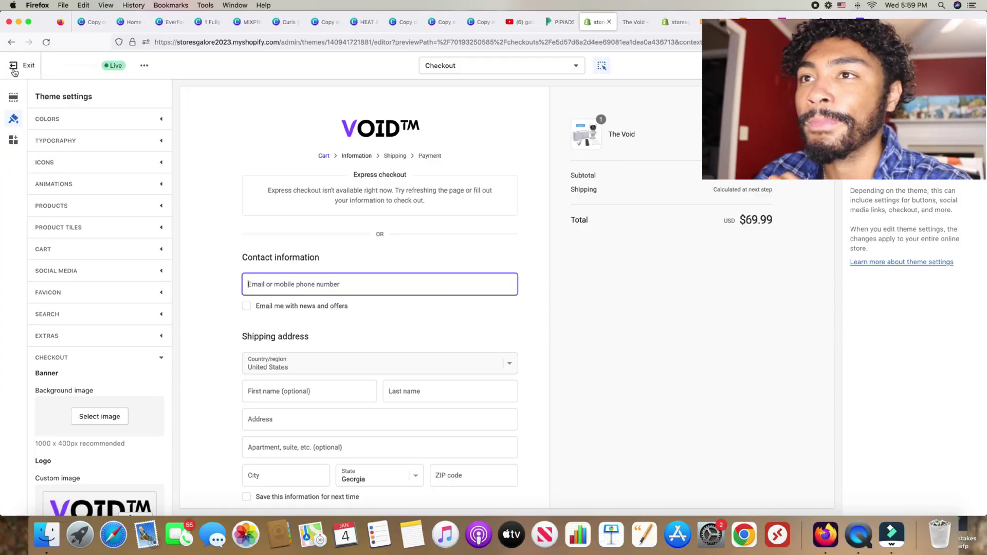
Exit the theme editor and view the general shipping rates in the store's Shipping and delivery settings.
left_click(12, 68)
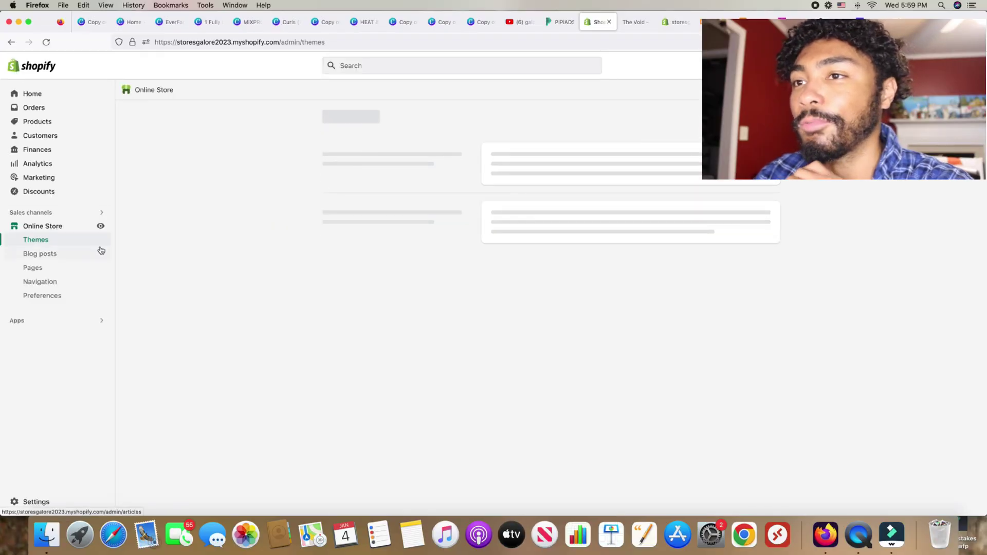
left_click(36, 503)
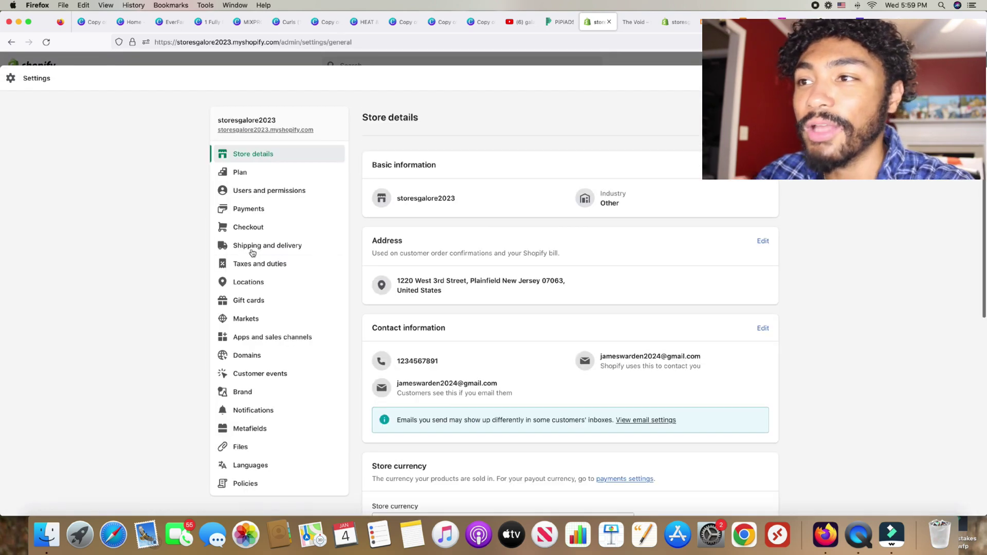
left_click(269, 245)
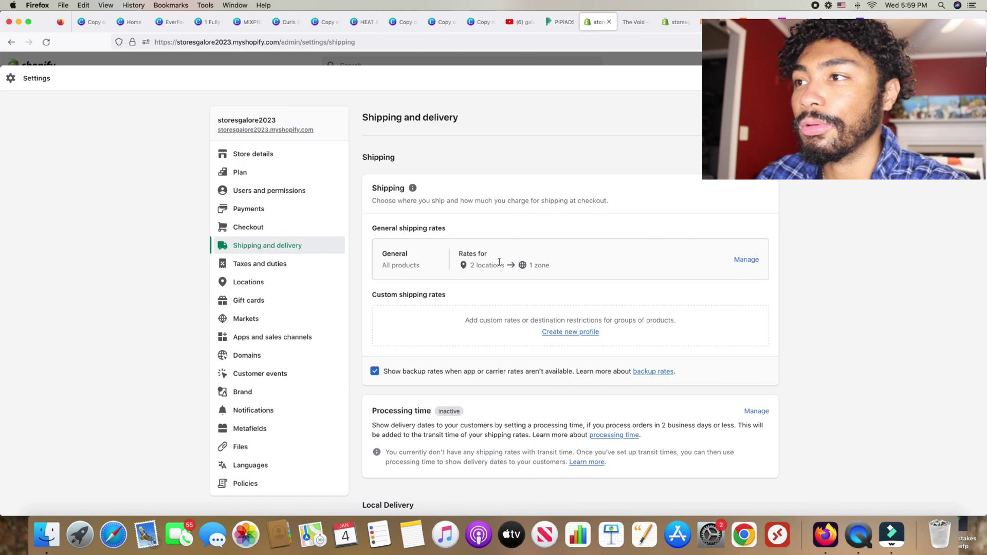
left_click(746, 259)
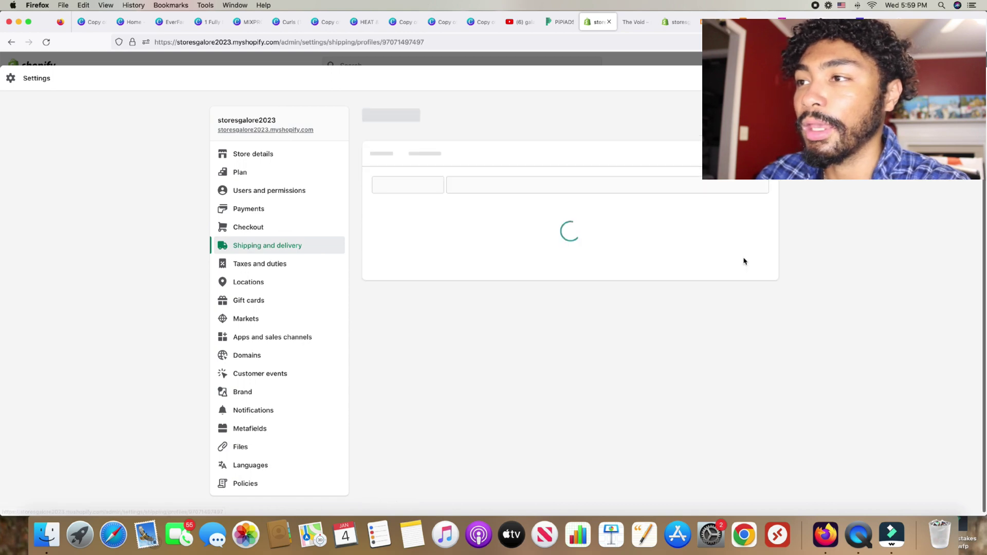
scroll(656, 292, "down", 1)
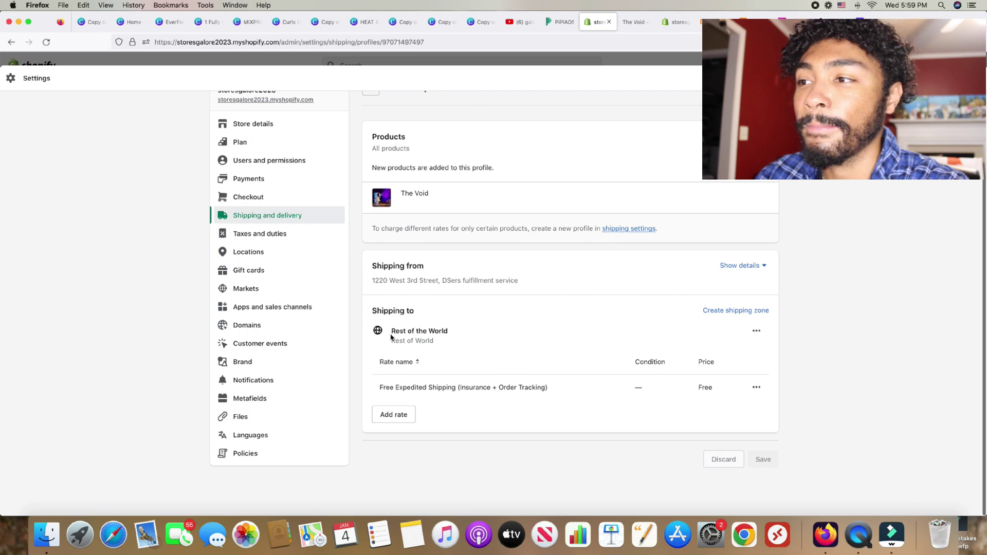
Examine the Rest of the World shipping zone and its Free Expedited Shipping (Insurance + Order Tracking) rate name.
left_click_drag(391, 336, 449, 333)
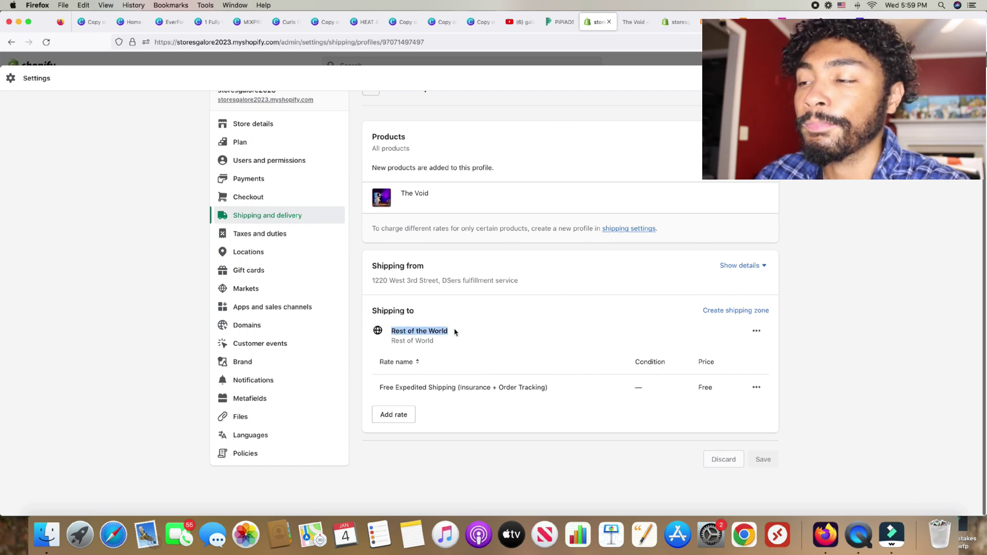
left_click_drag(379, 388, 453, 386)
left_click(391, 389)
left_click_drag(380, 388, 455, 388)
left_click_drag(459, 388, 548, 389)
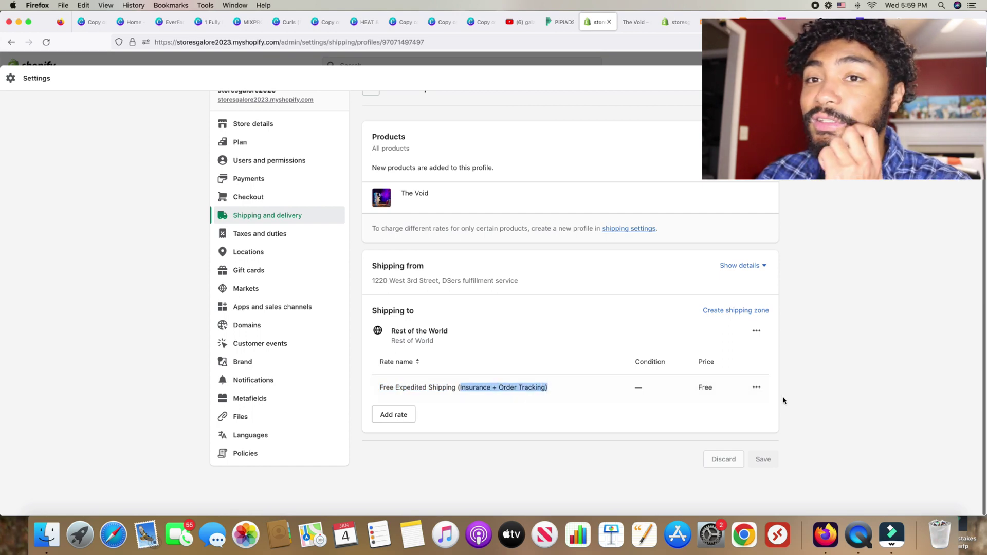
View the installed apps in the store admin, then open the Track Order page from the live storefront.
left_click(677, 21)
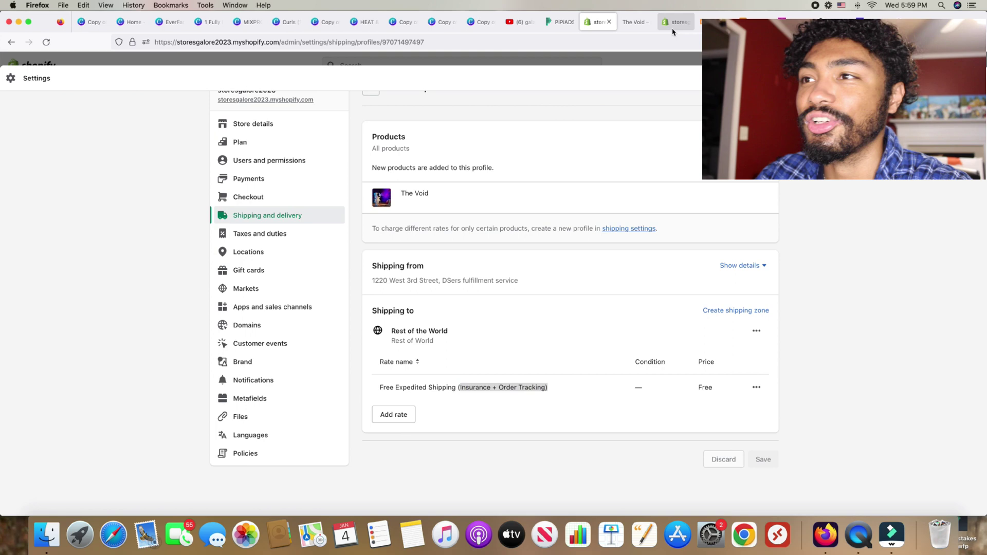
left_click(79, 308)
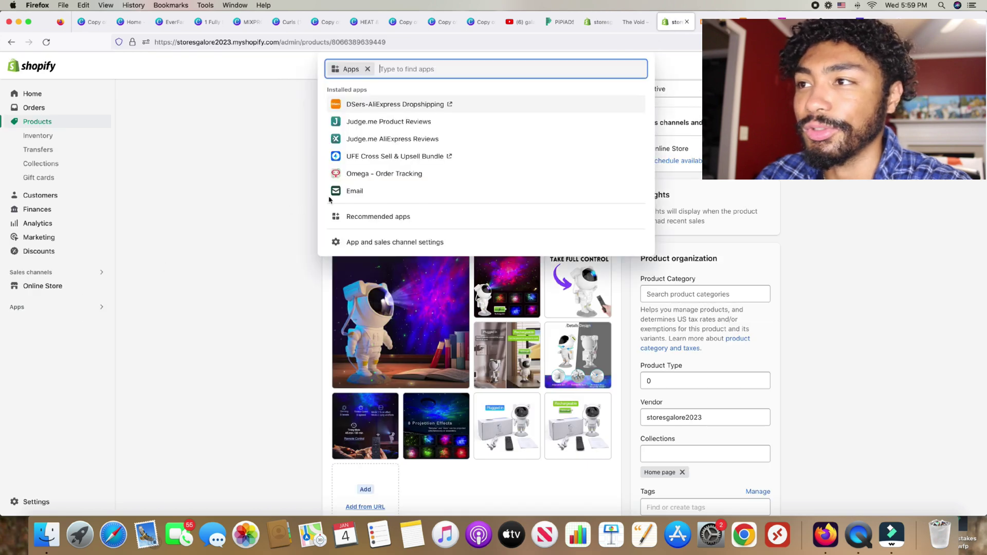
left_click(270, 188)
left_click(635, 21)
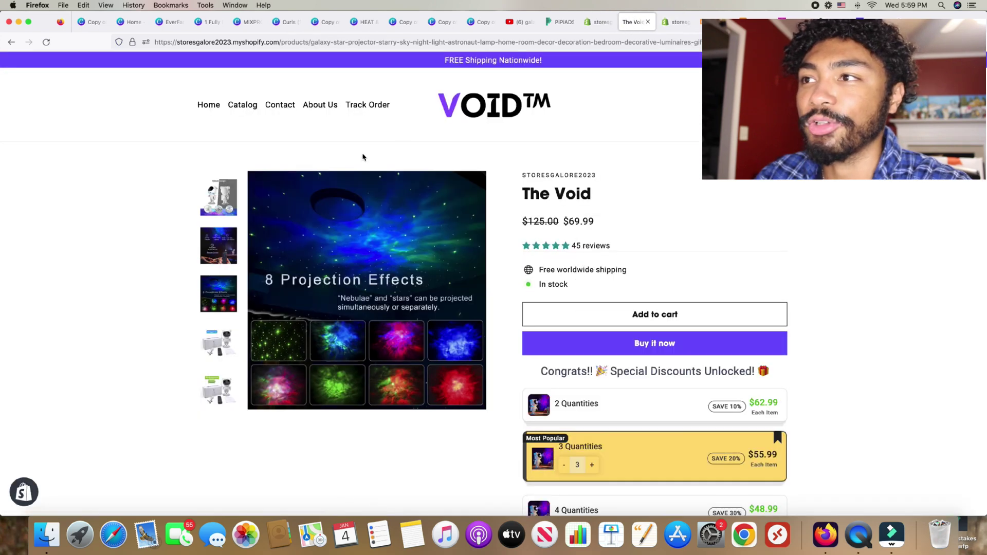
left_click(363, 115)
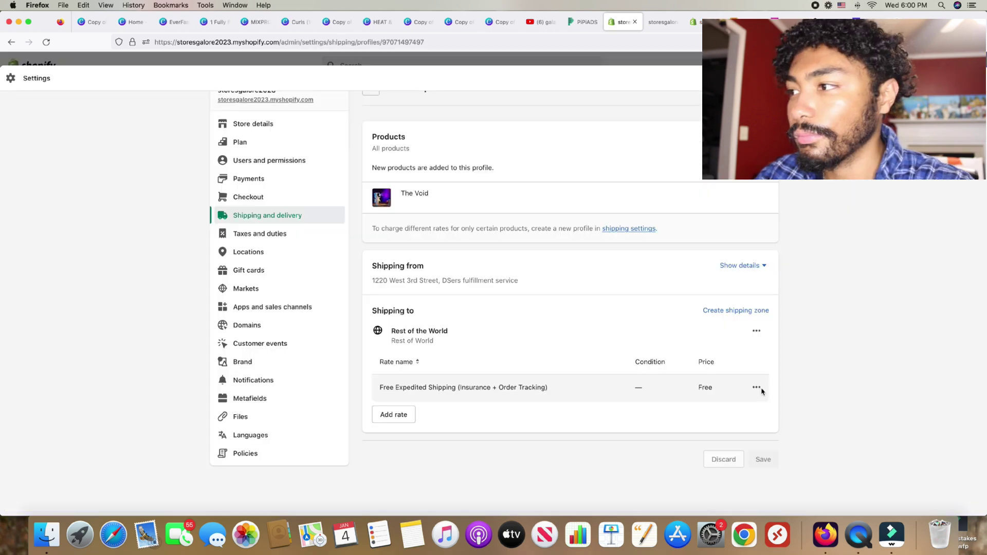
Open the Rest of the World free expedited shipping rate, check its name and price, and close it.
left_click(756, 388)
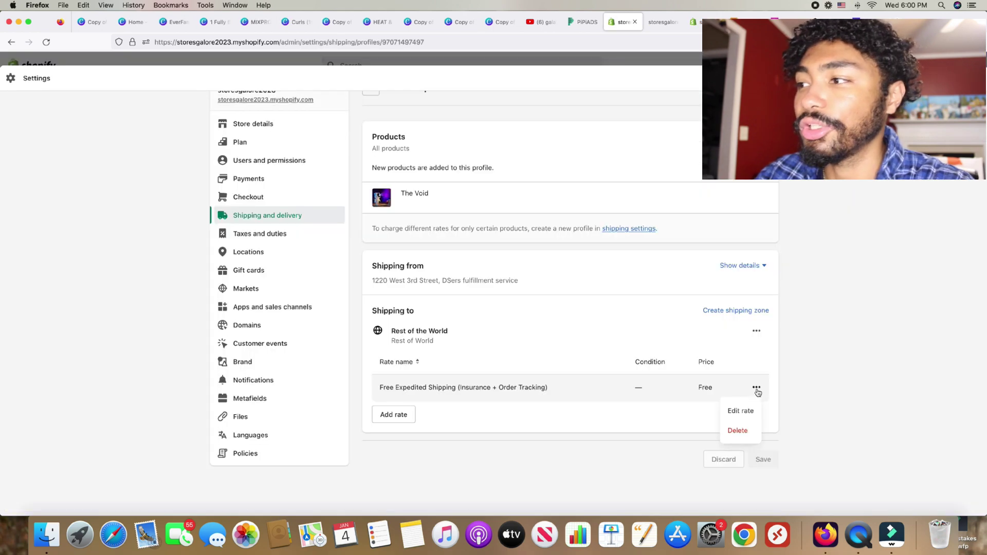
left_click(750, 415)
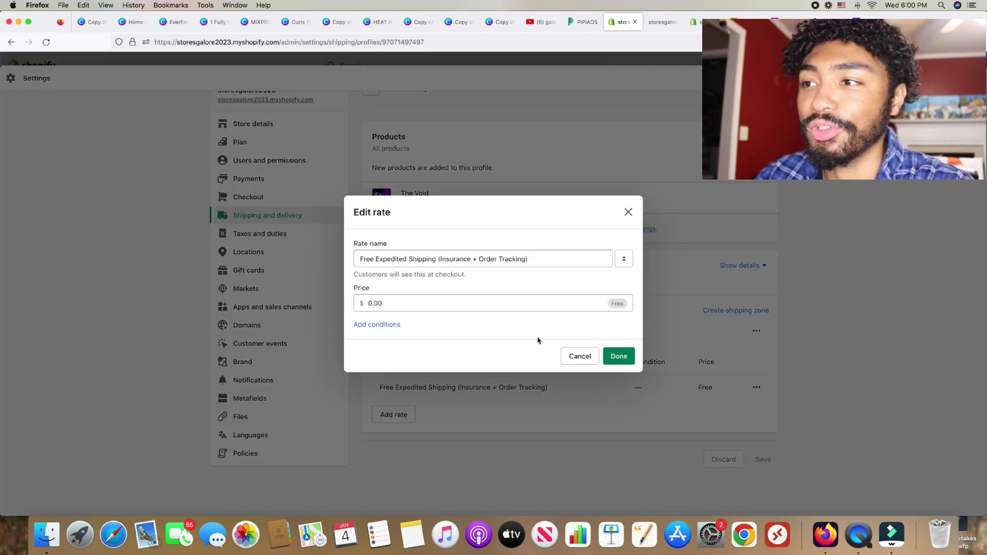
left_click(620, 358)
Return to the storefront preview and look through the VOID™ home page.
left_click(663, 21)
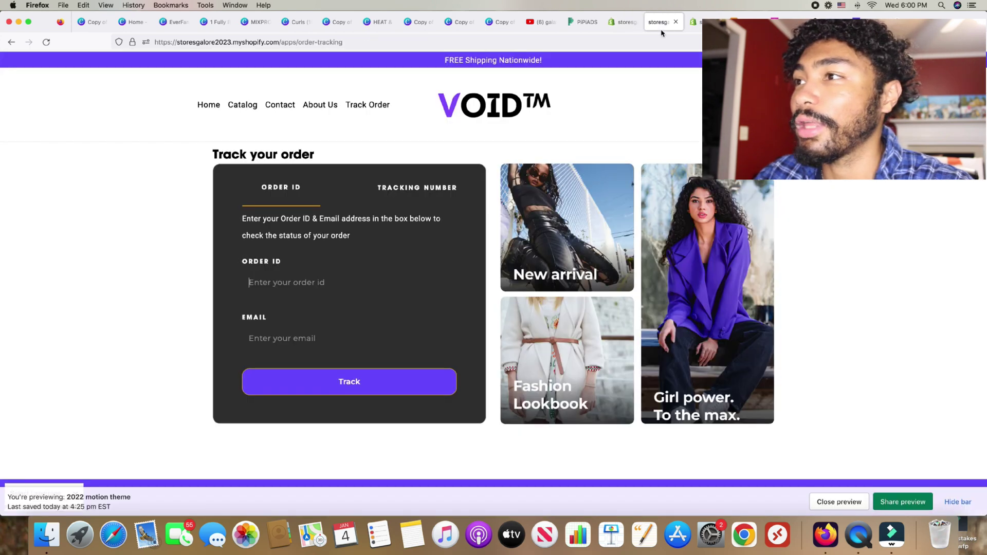
left_click(214, 108)
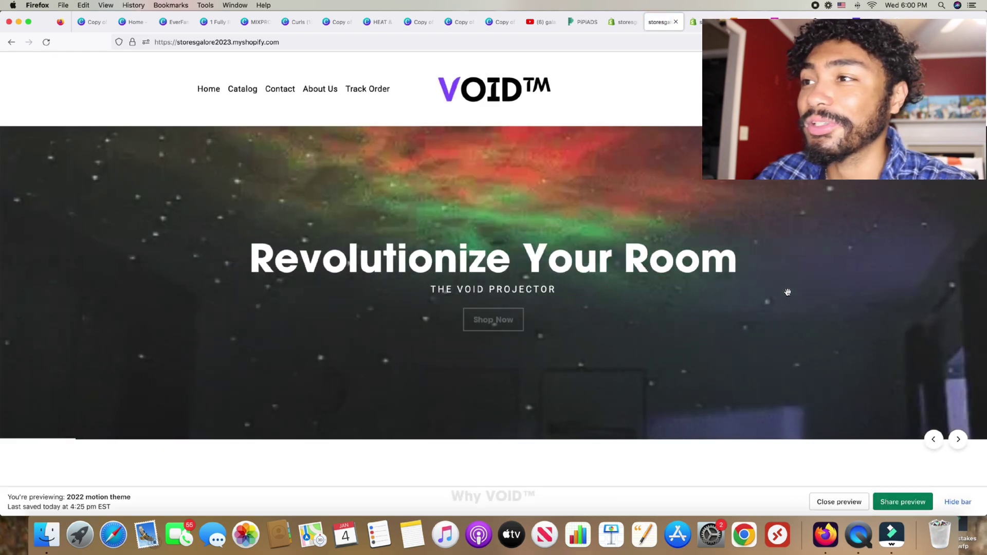
scroll(788, 293, "down", 3)
scroll(788, 295, "down", 10)
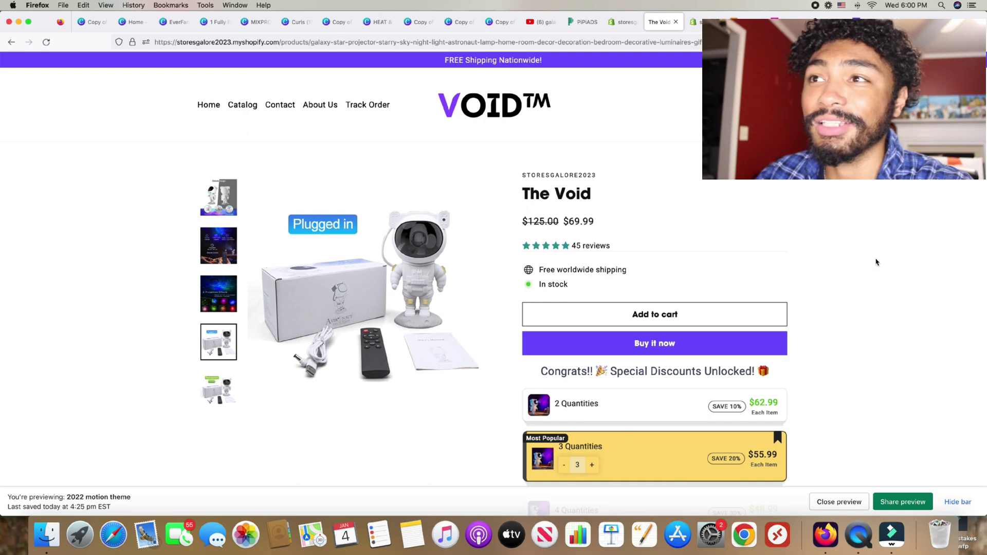
Review The Void's product page from the quantity discounts through the "How To Use It" and "The Perfect Gift" sections.
scroll(876, 262, "down", 3)
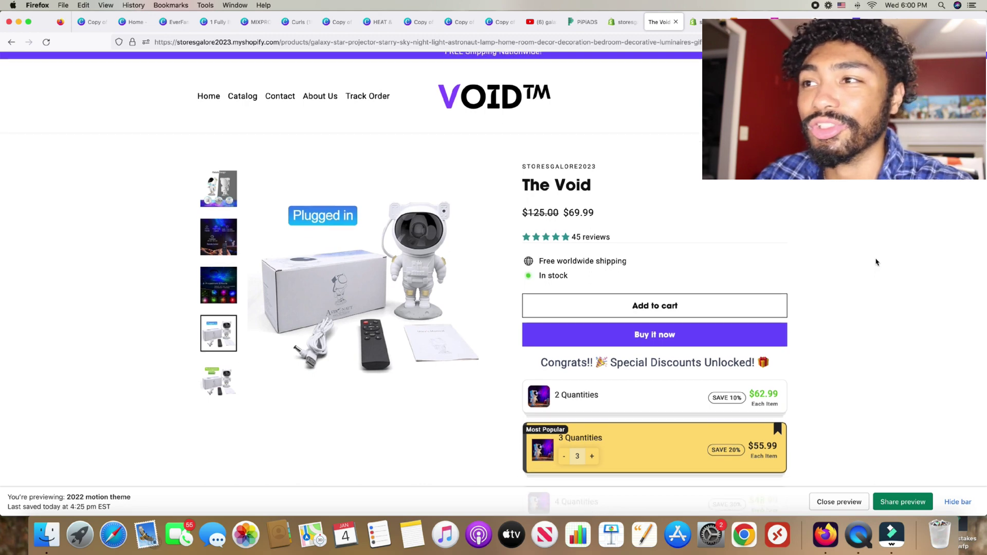
scroll(877, 261, "down", 10)
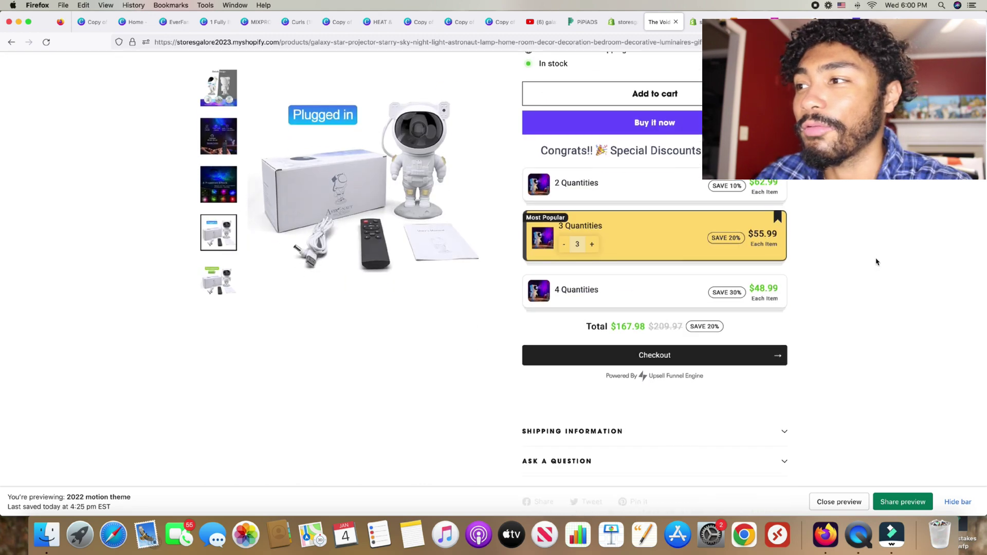
scroll(877, 261, "down", 10)
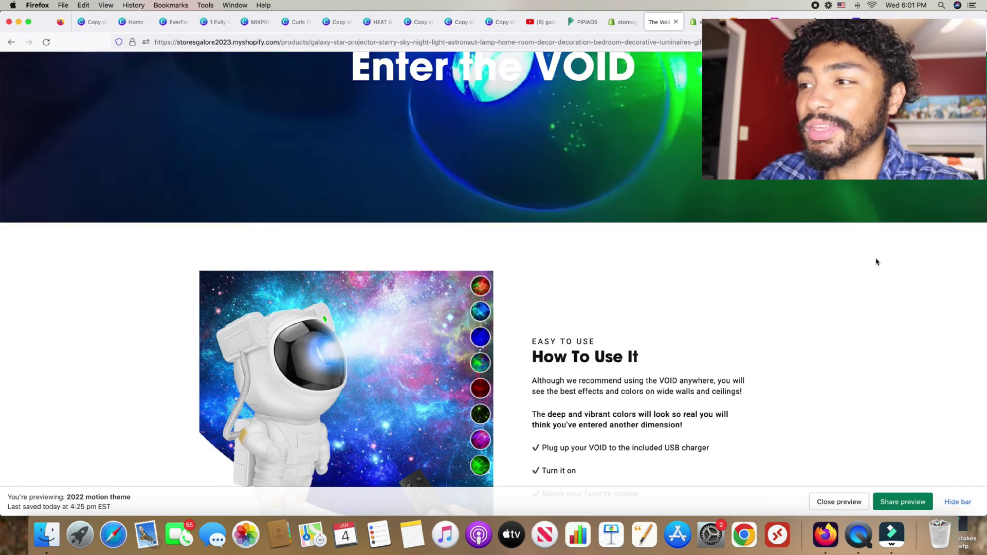
scroll(876, 262, "down", 10)
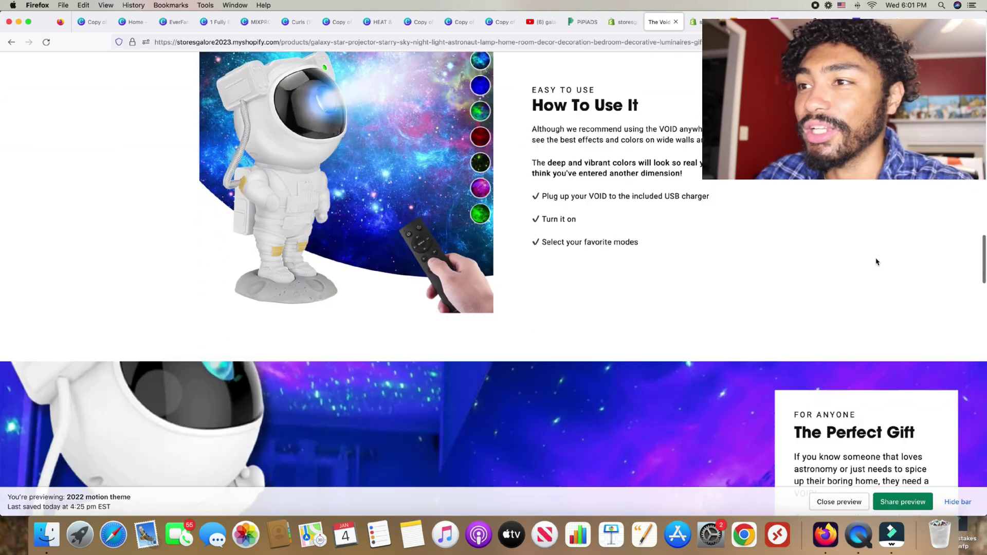